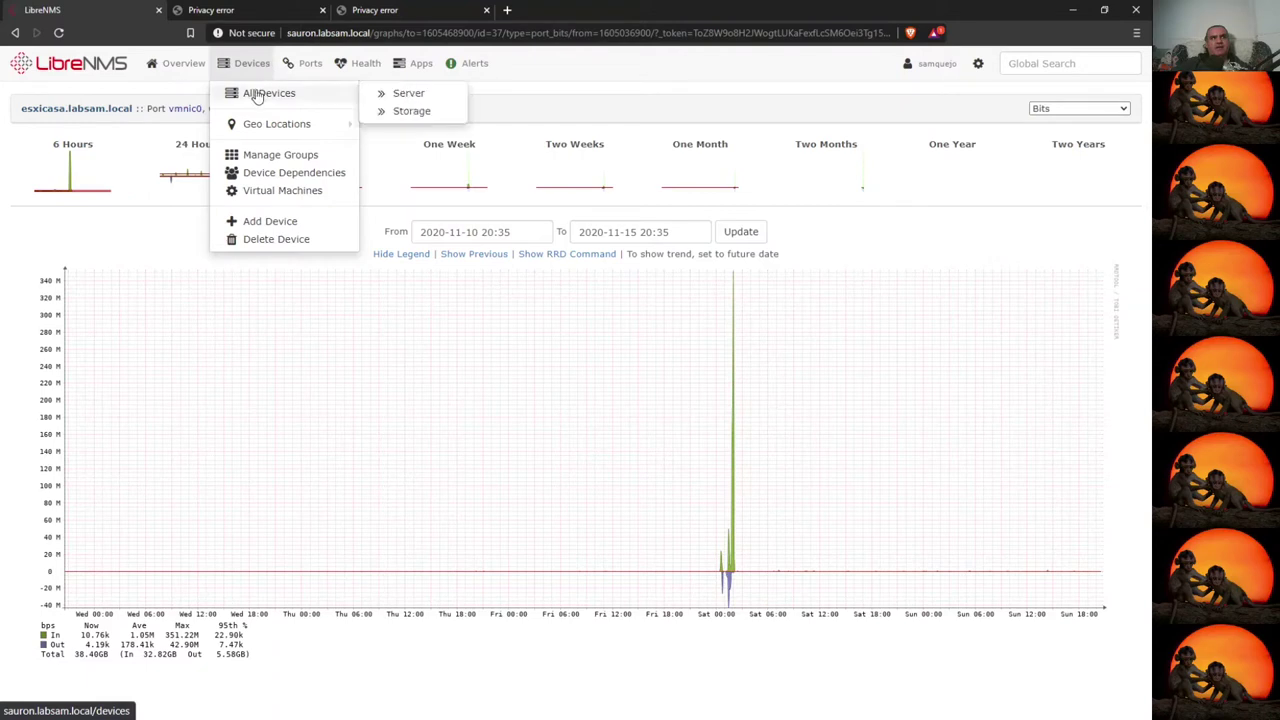
- Leave the vmnic0 graph for the LibreNMS Overview showing 7 devices up and 30 ports
left_click(180, 92)
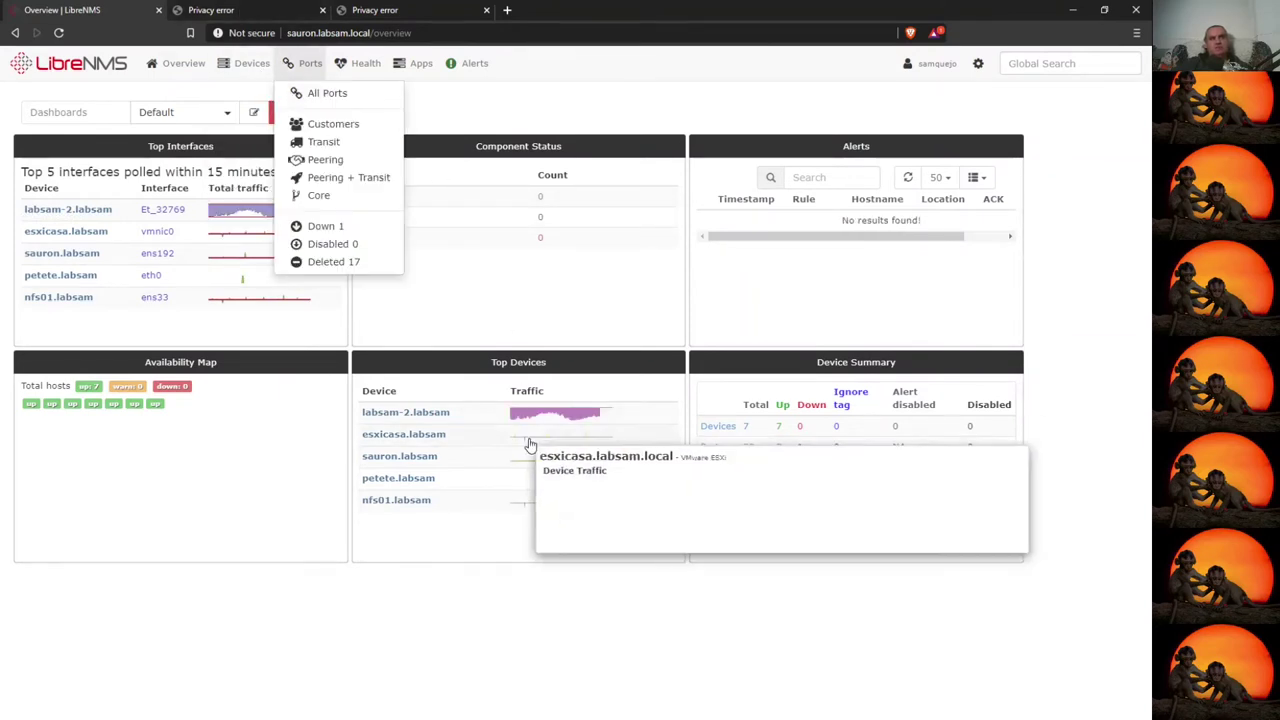
mouse_move(533, 425)
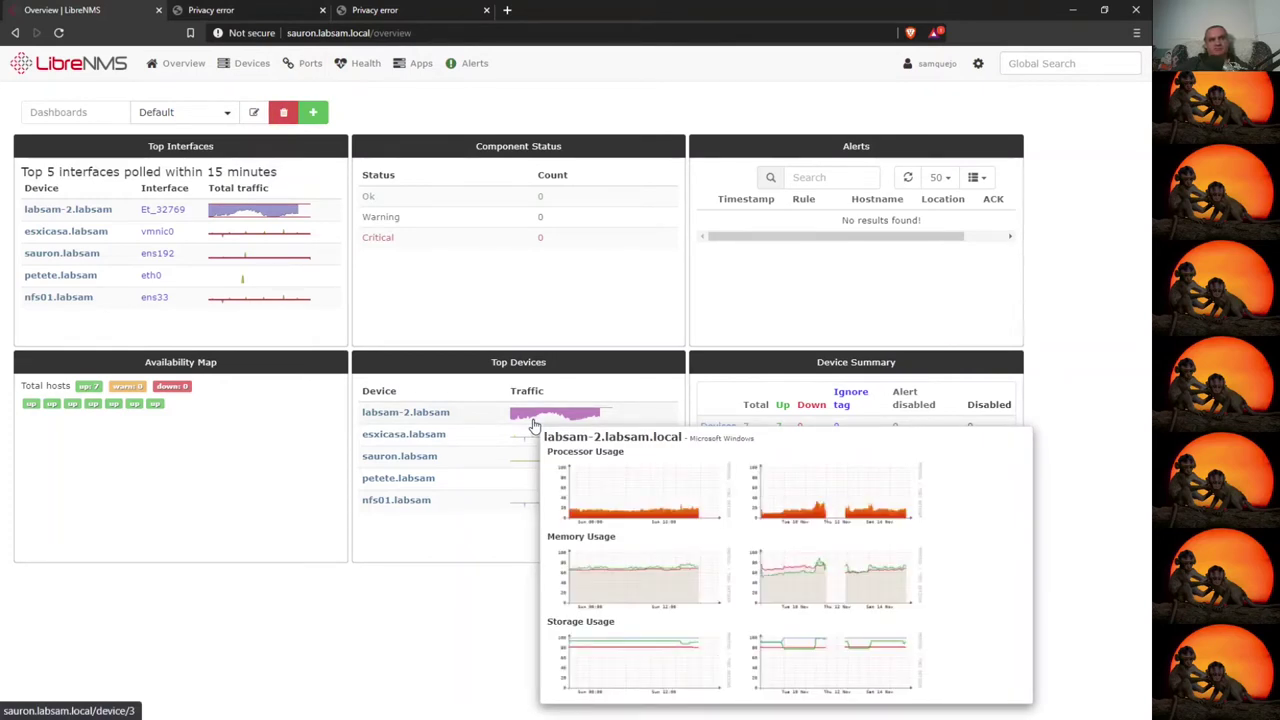
mouse_move(420, 64)
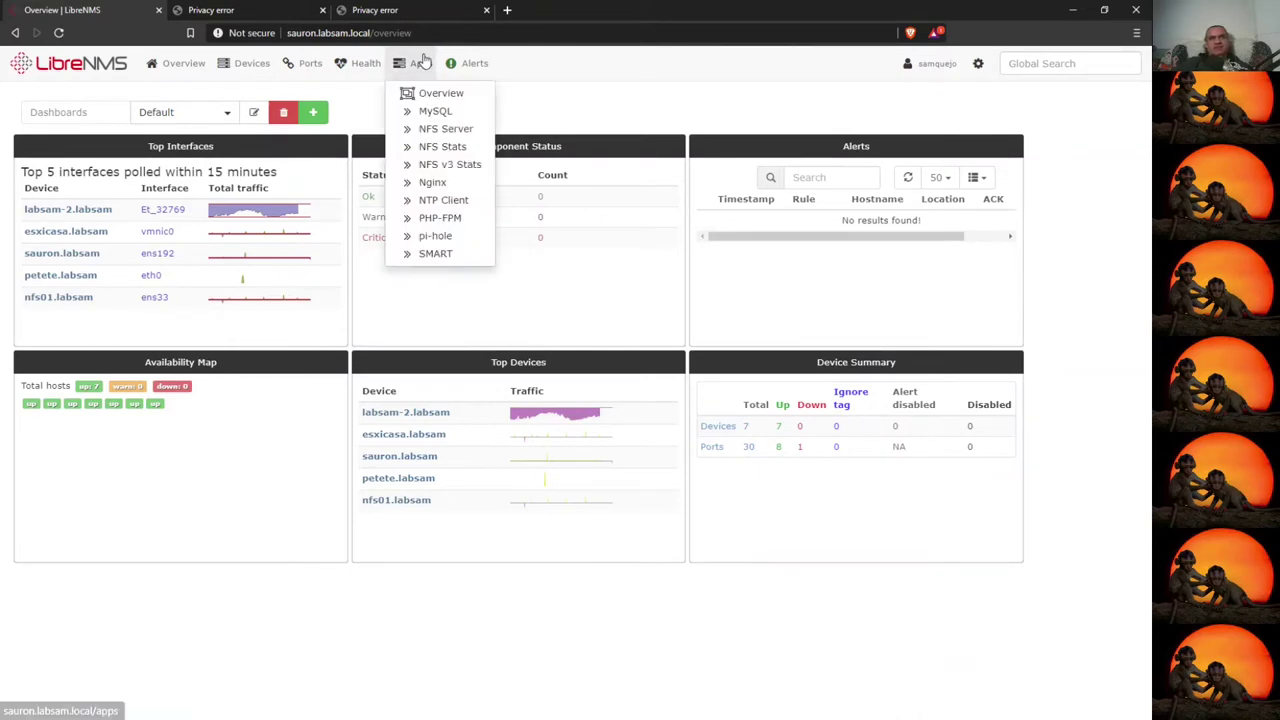
- Show the pi-hole app graphs for petete.labsam.local and preview each graph's query and blocking stats
left_click(432, 237)
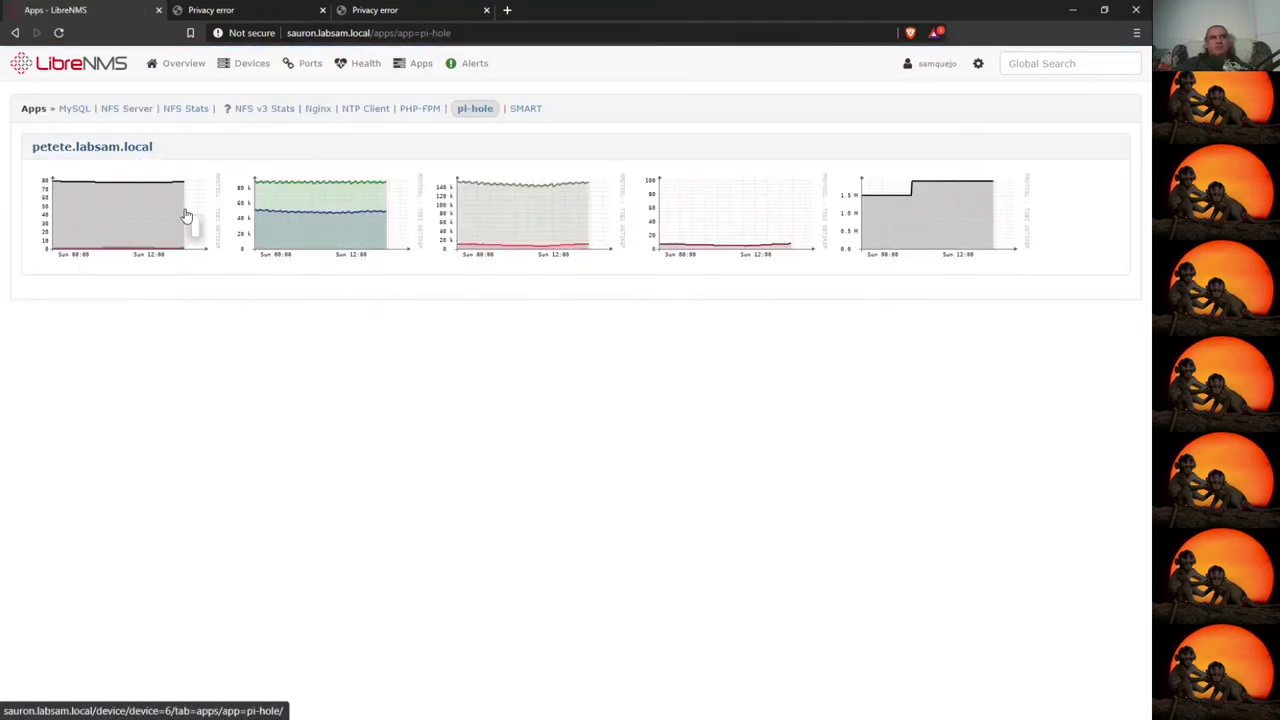
mouse_move(357, 236)
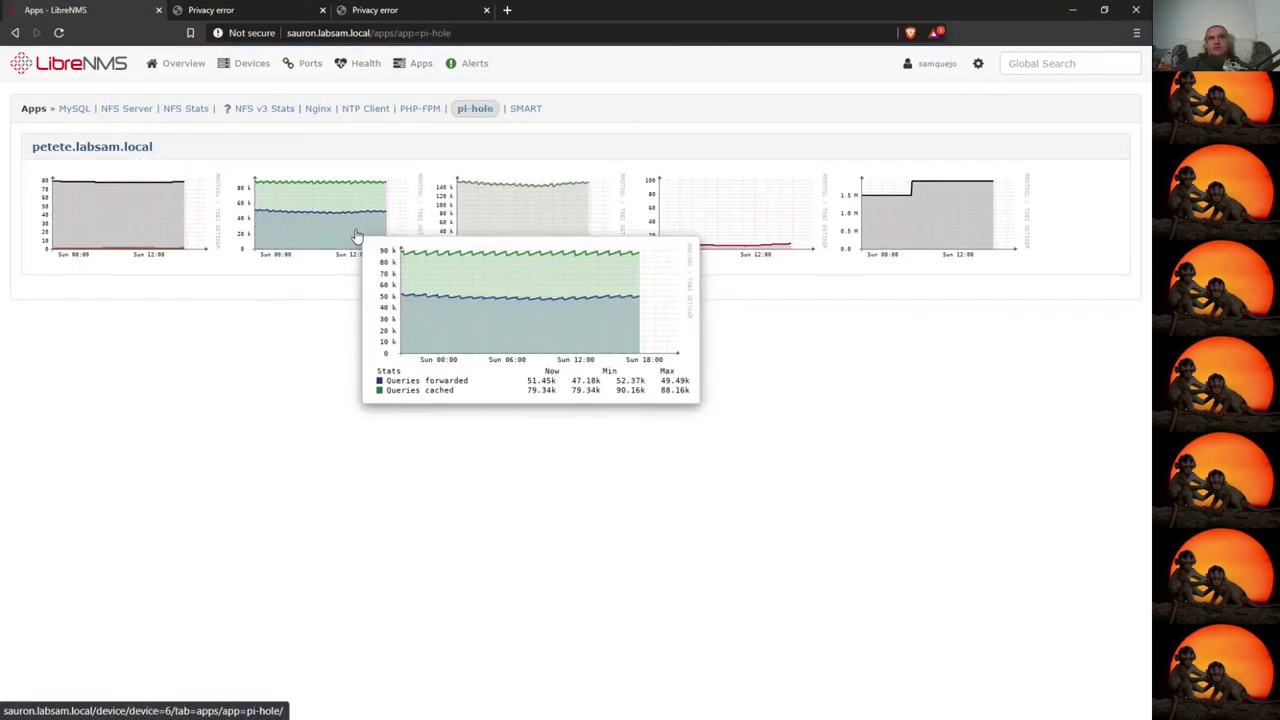
mouse_move(709, 216)
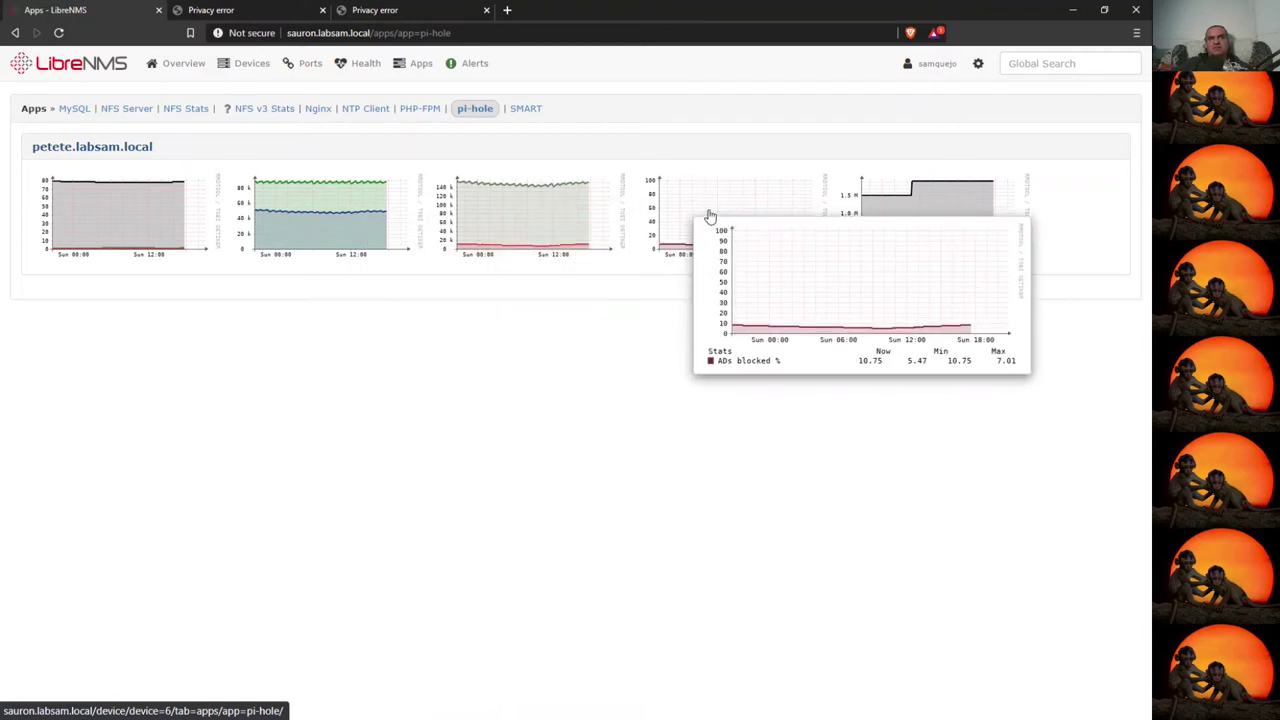
mouse_move(552, 222)
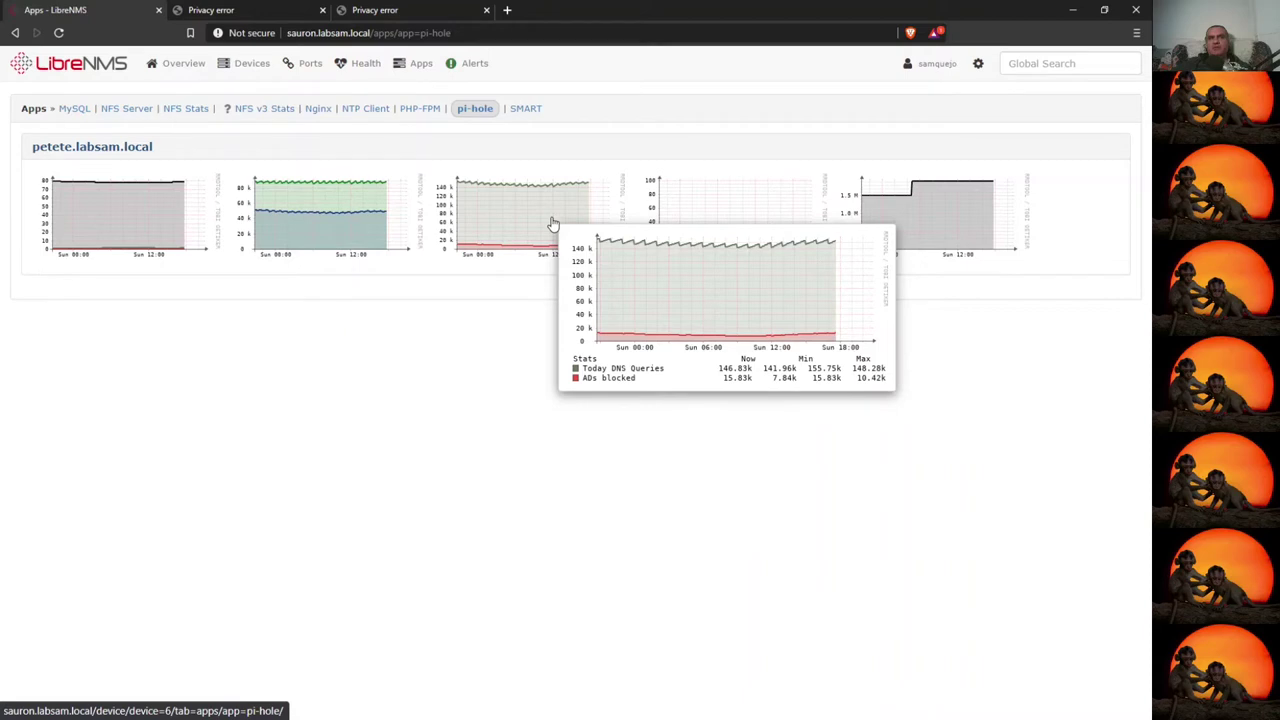
mouse_move(943, 220)
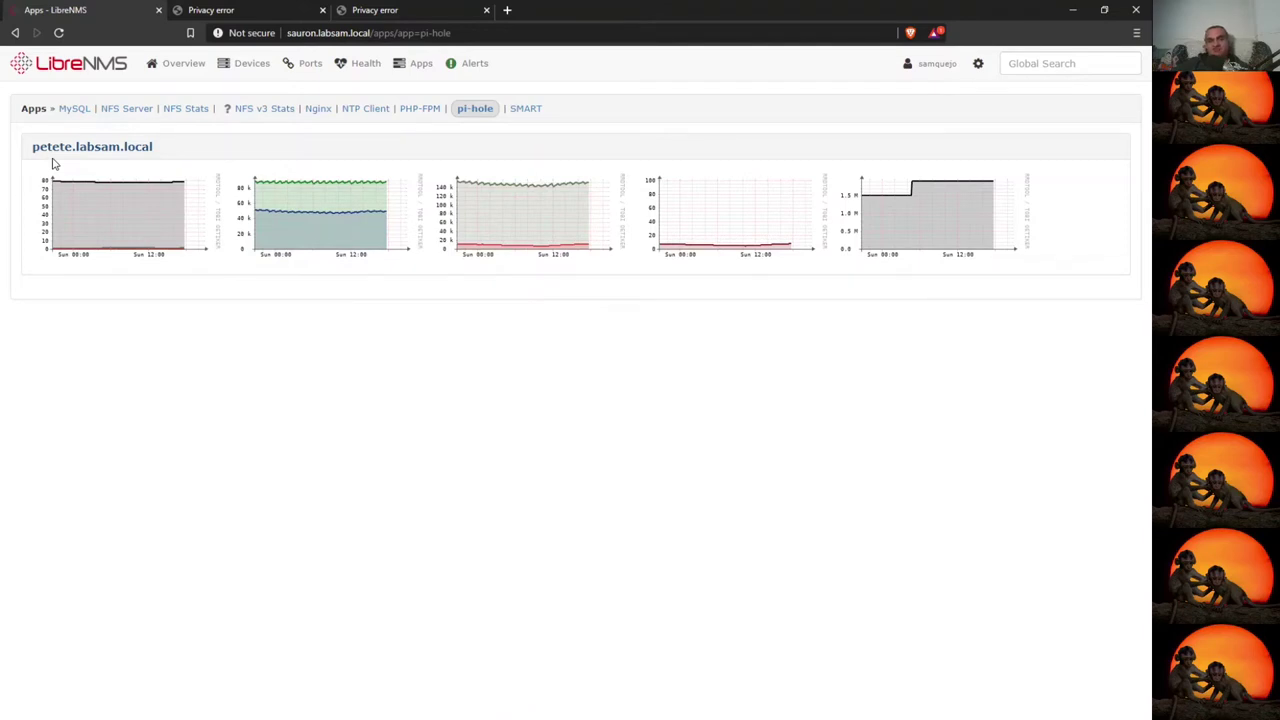
- Bypass the certificate warning for esxicasa.labsam.local and log in as root
left_click(251, 14)
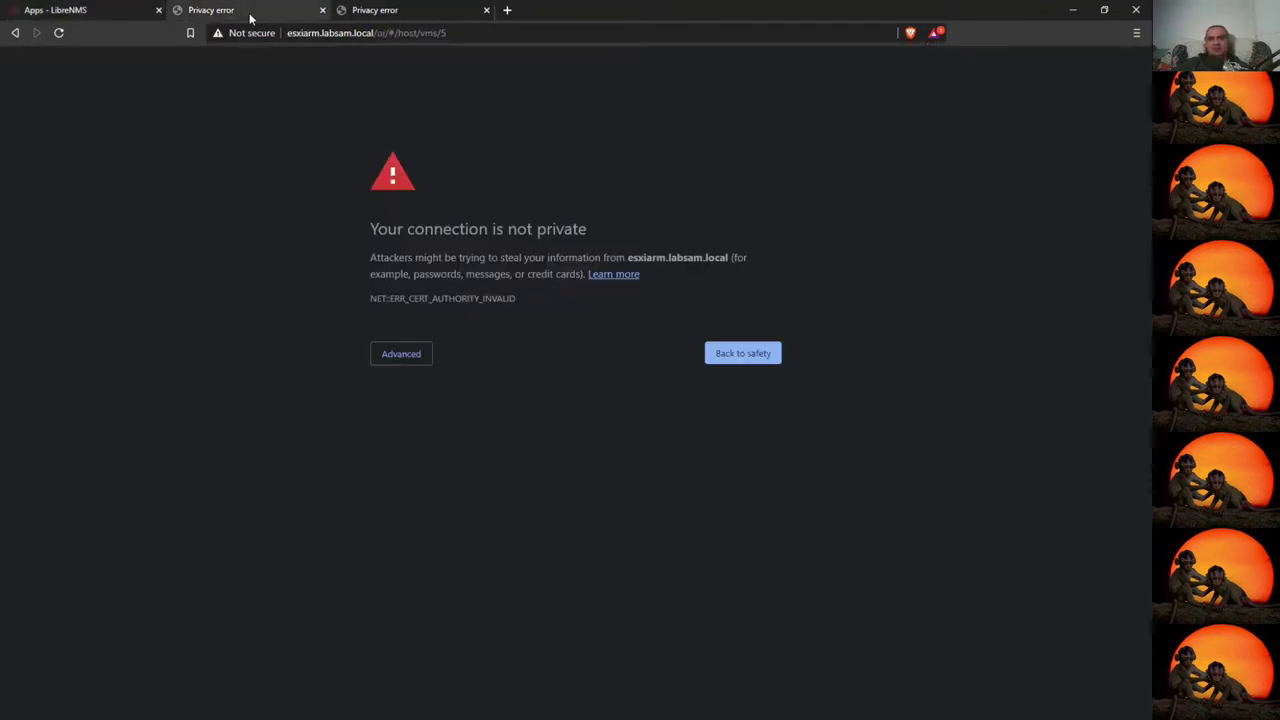
left_click(394, 10)
left_click(426, 359)
left_click(448, 460)
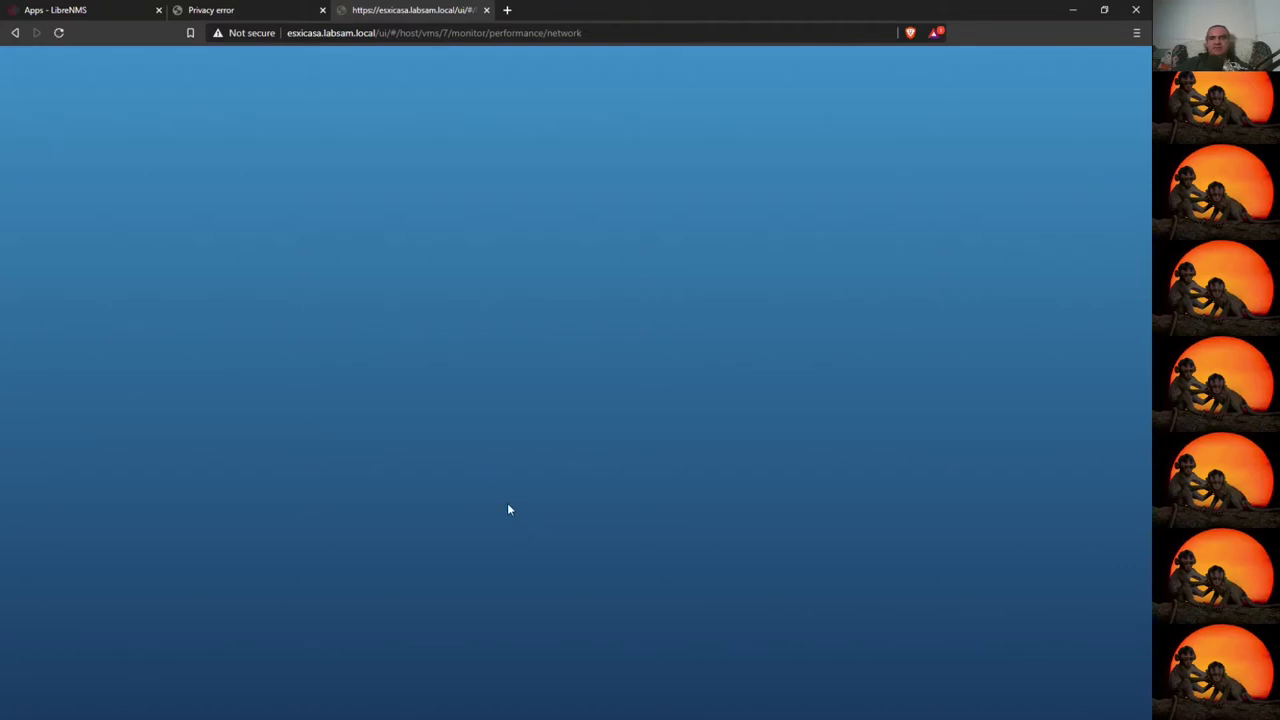
left_click(156, 279)
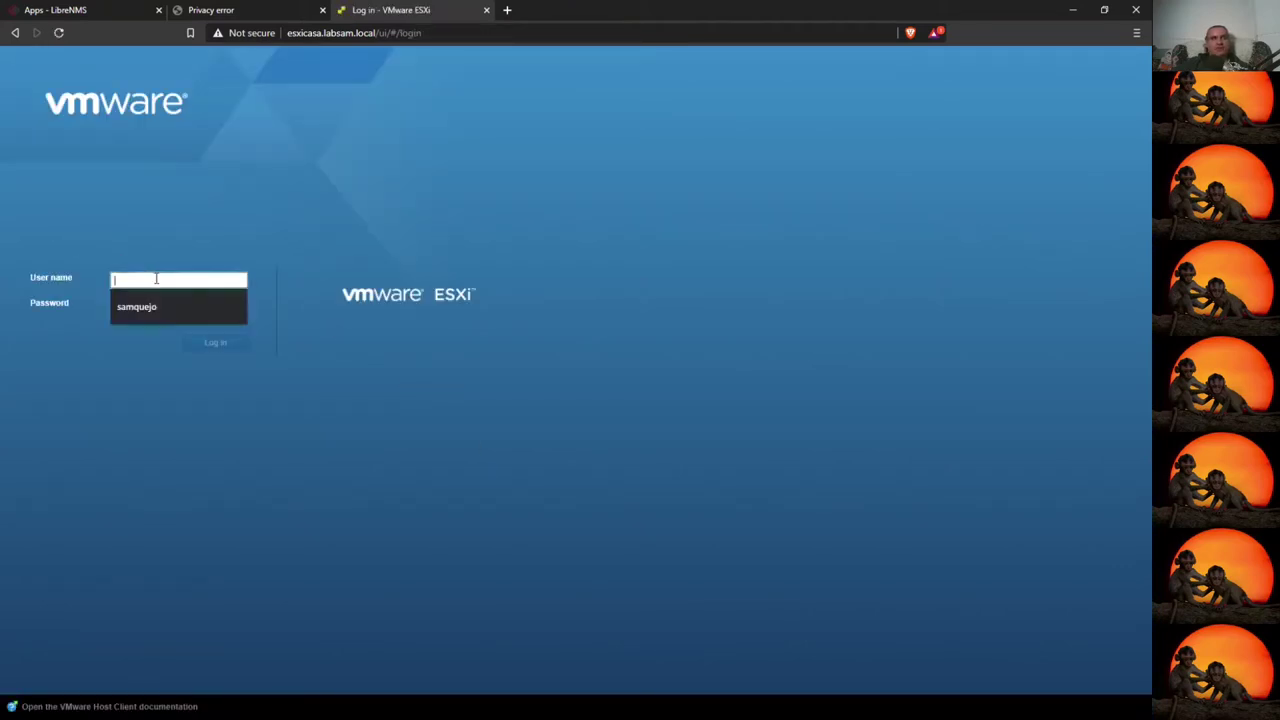
type("root")
key("Tab")
key("Return")
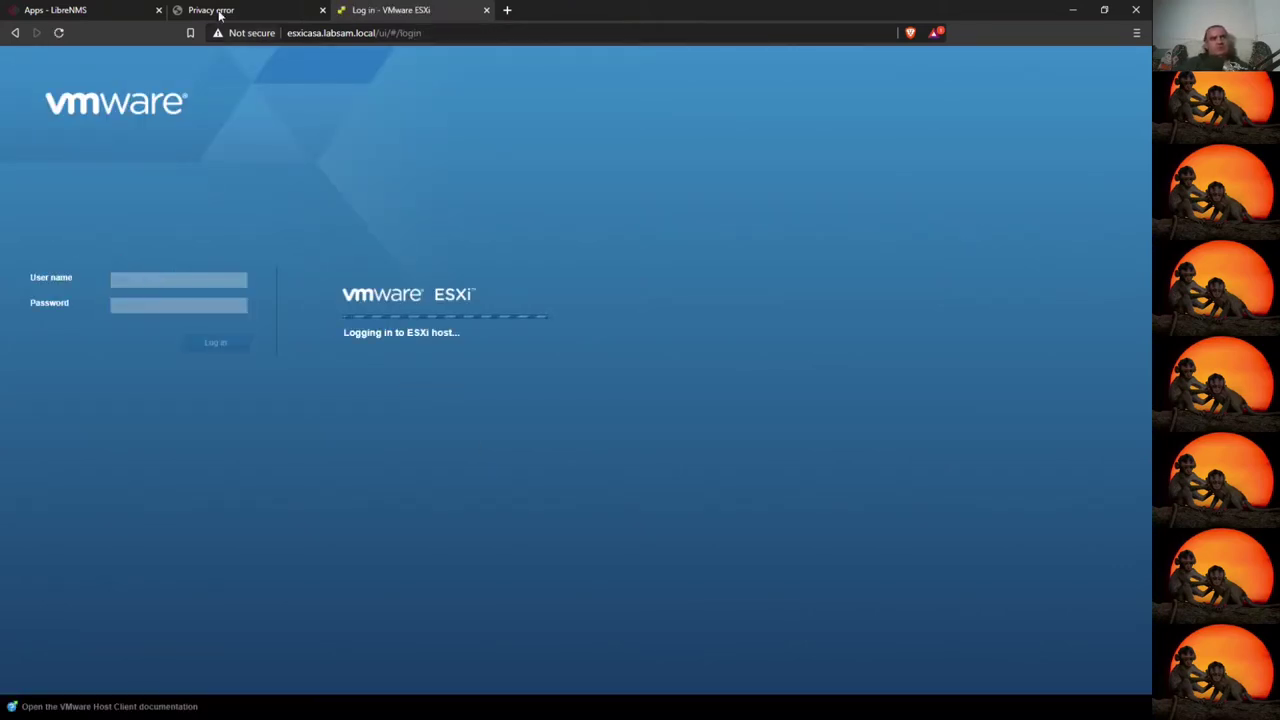
- Bypass the esxiarm.labsam.local certificate warning, log in, and reload the page
left_click(215, 12)
left_click(400, 354)
left_click(431, 460)
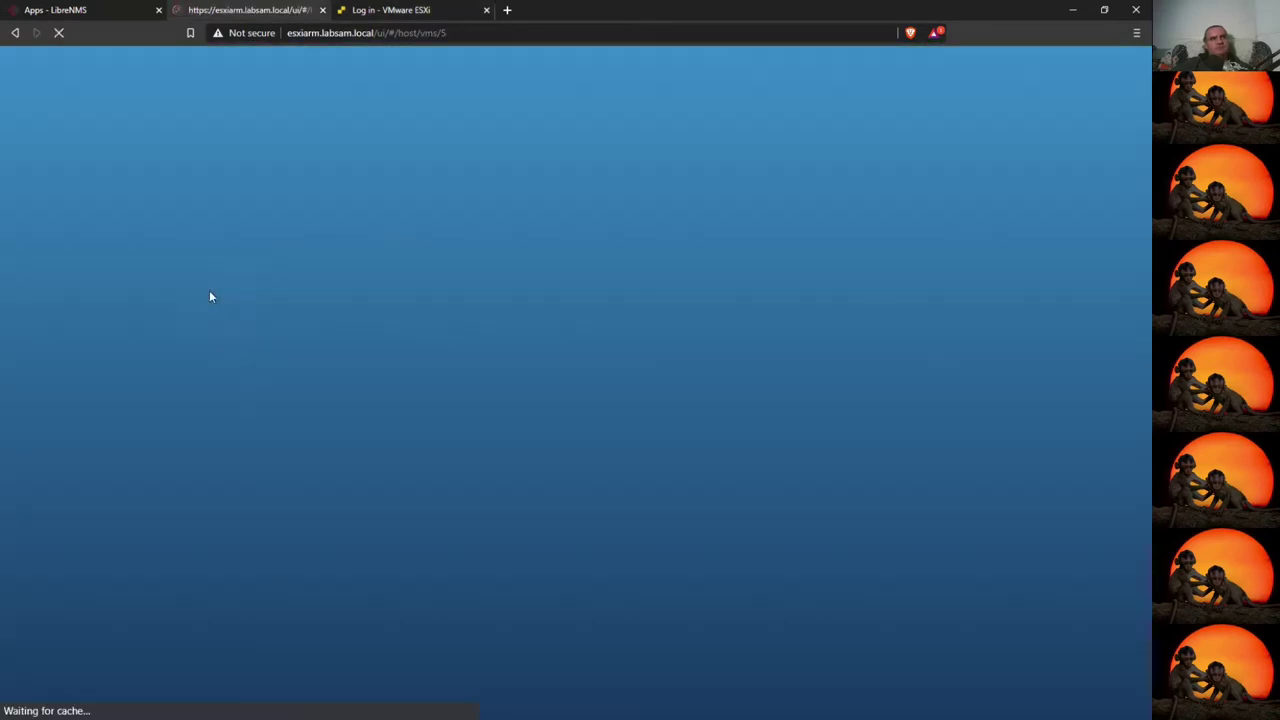
left_click(140, 306)
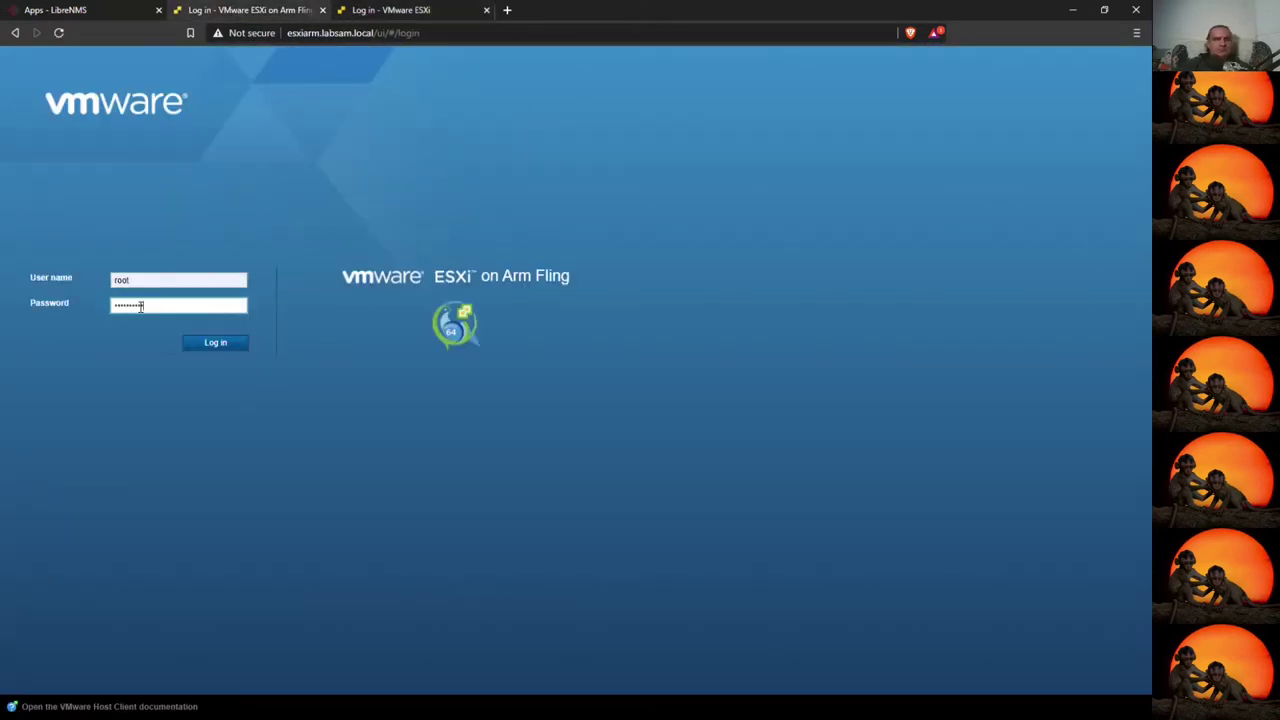
key("Return")
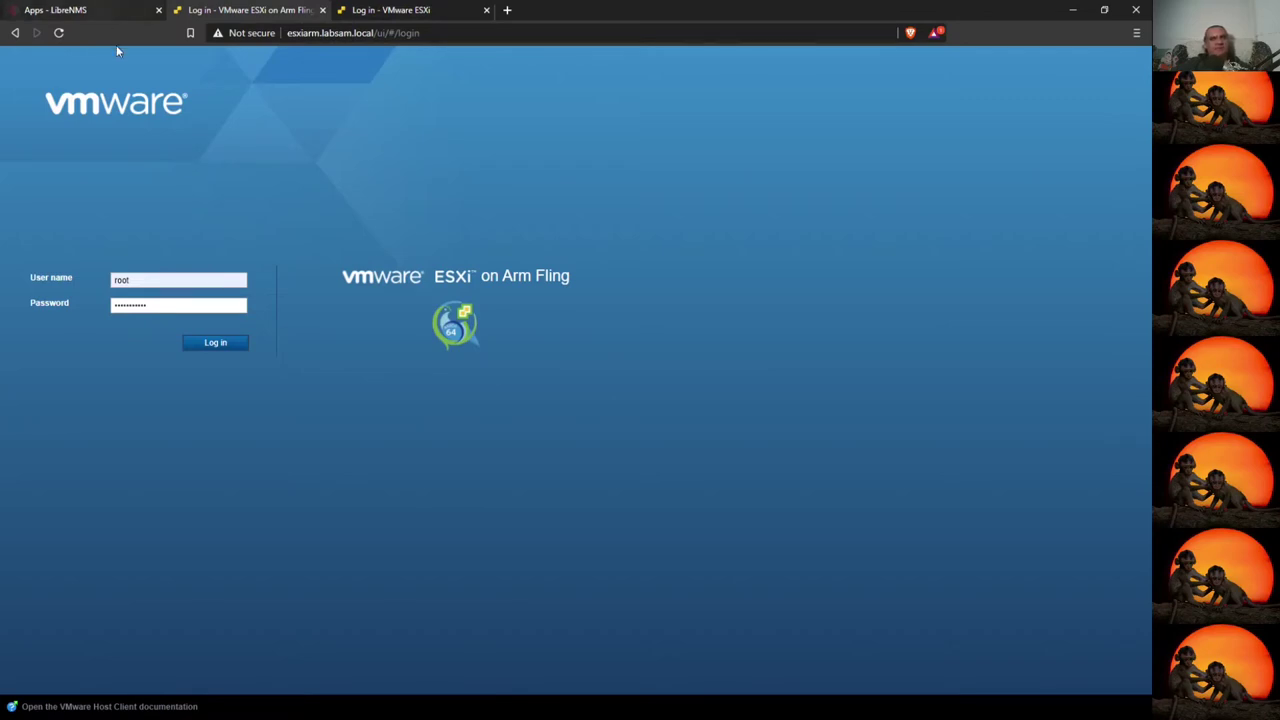
left_click(59, 33)
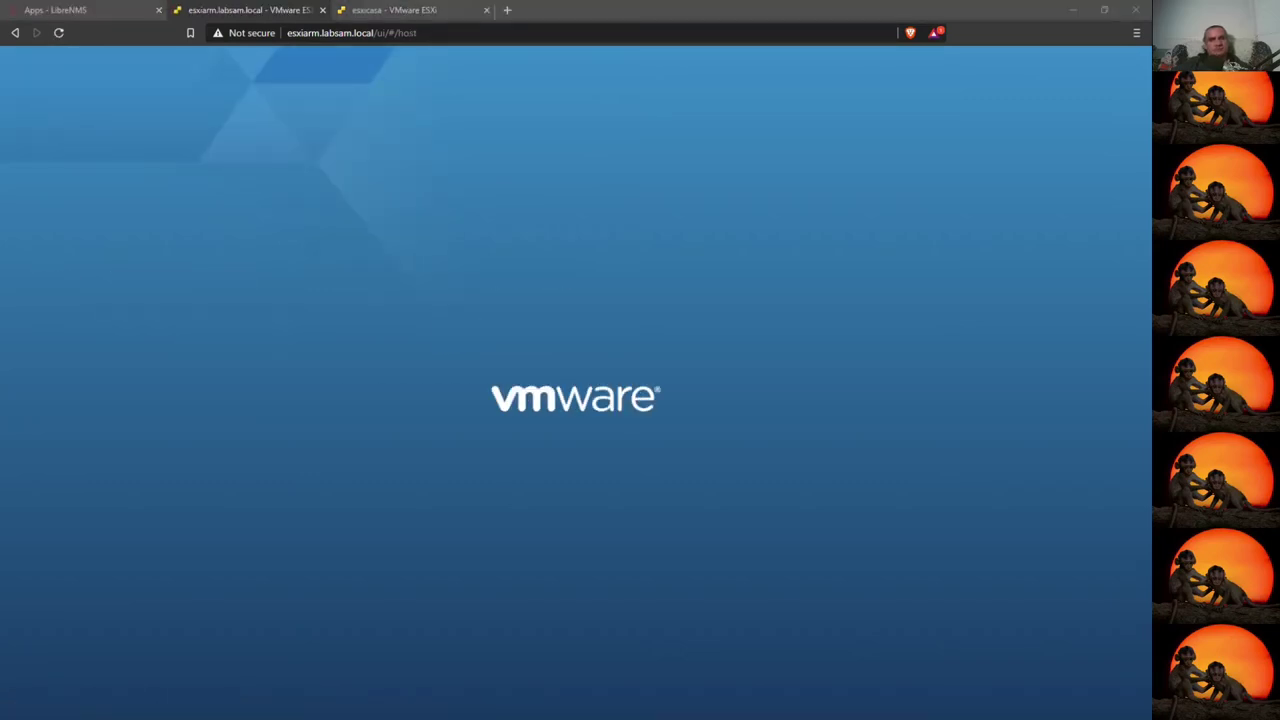
- Browse esxicasa's networking port groups, virtual switches and physical NICs
left_click(409, 8)
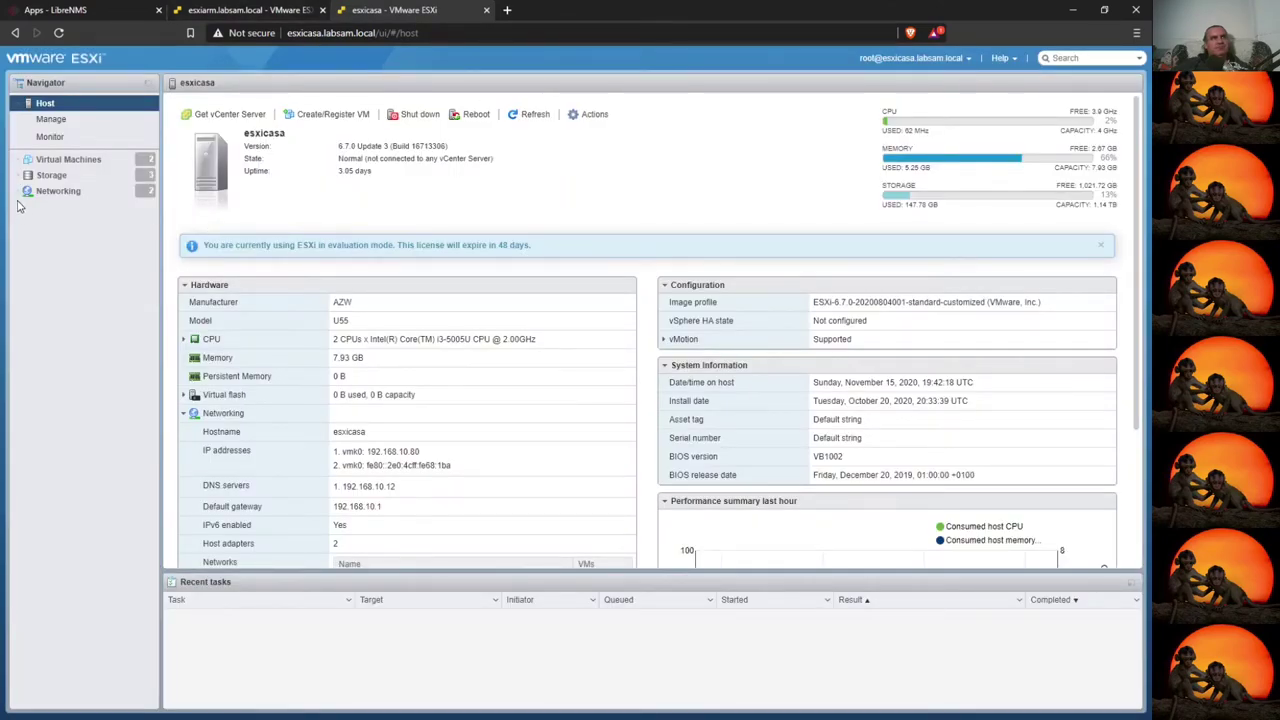
left_click(60, 195)
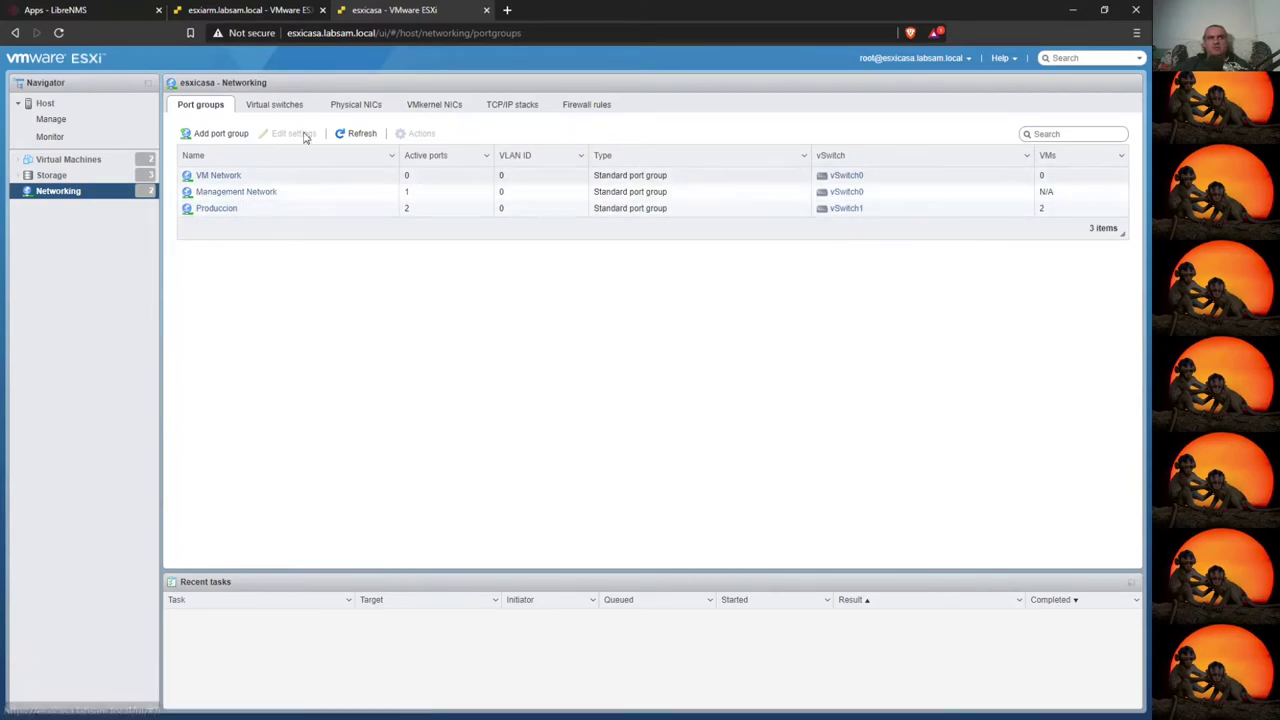
left_click(268, 106)
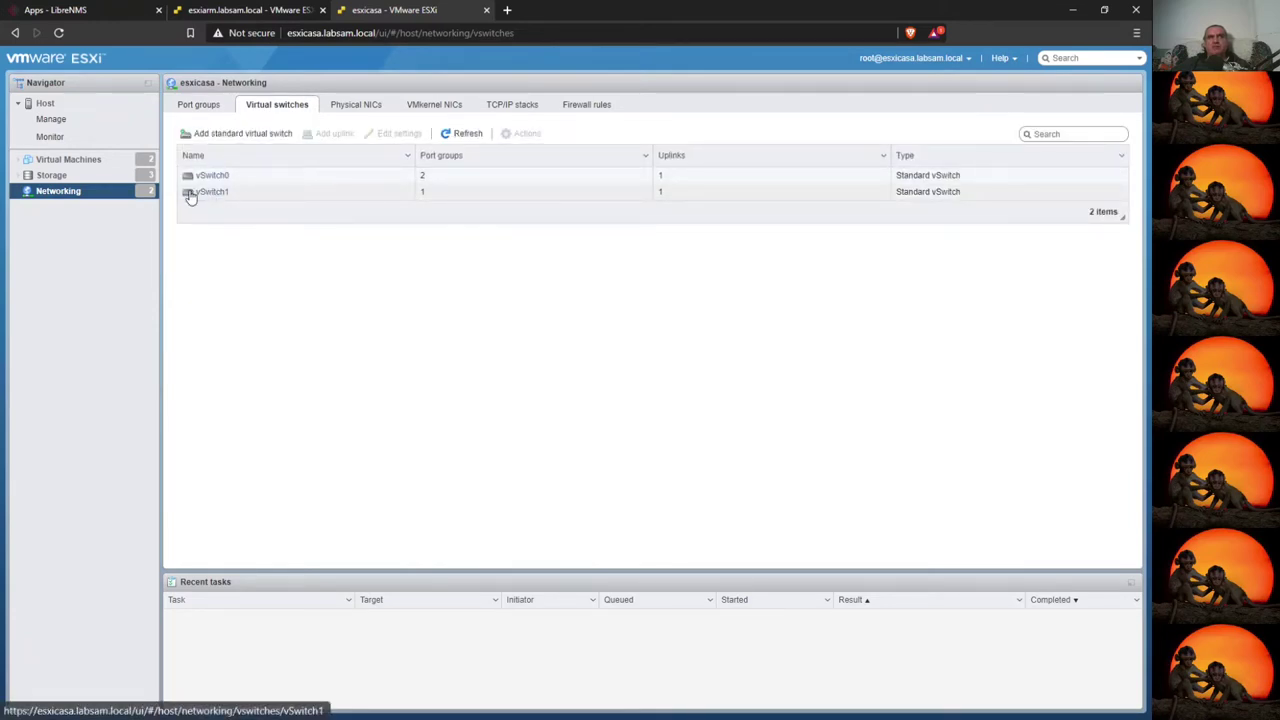
left_click(357, 112)
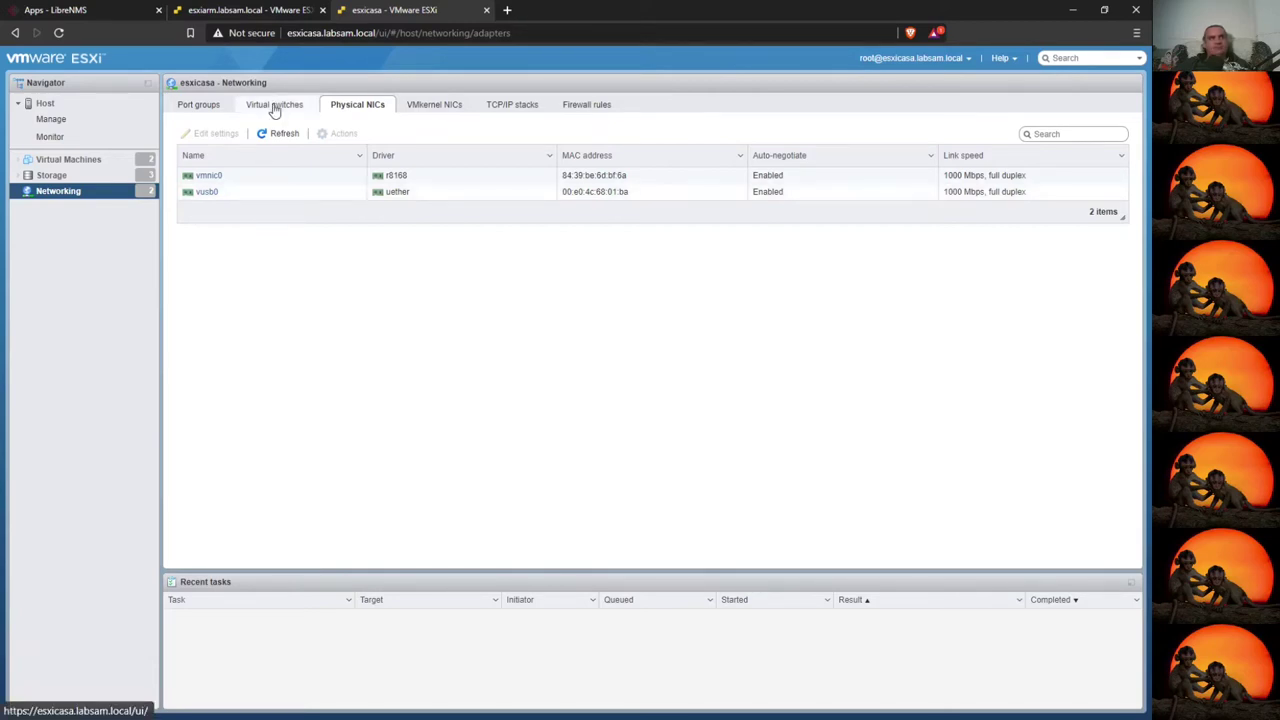
left_click(201, 106)
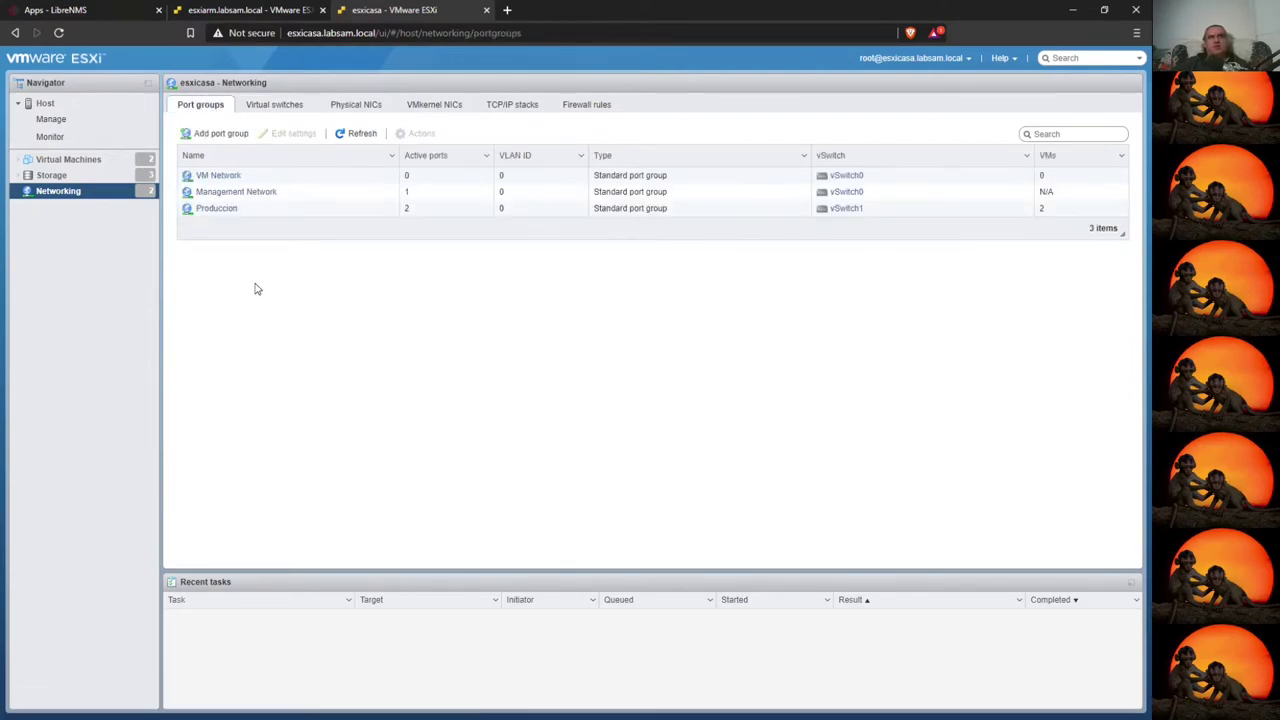
- Inspect the Produccion port group, then view vSwitch0's details
left_click(214, 212)
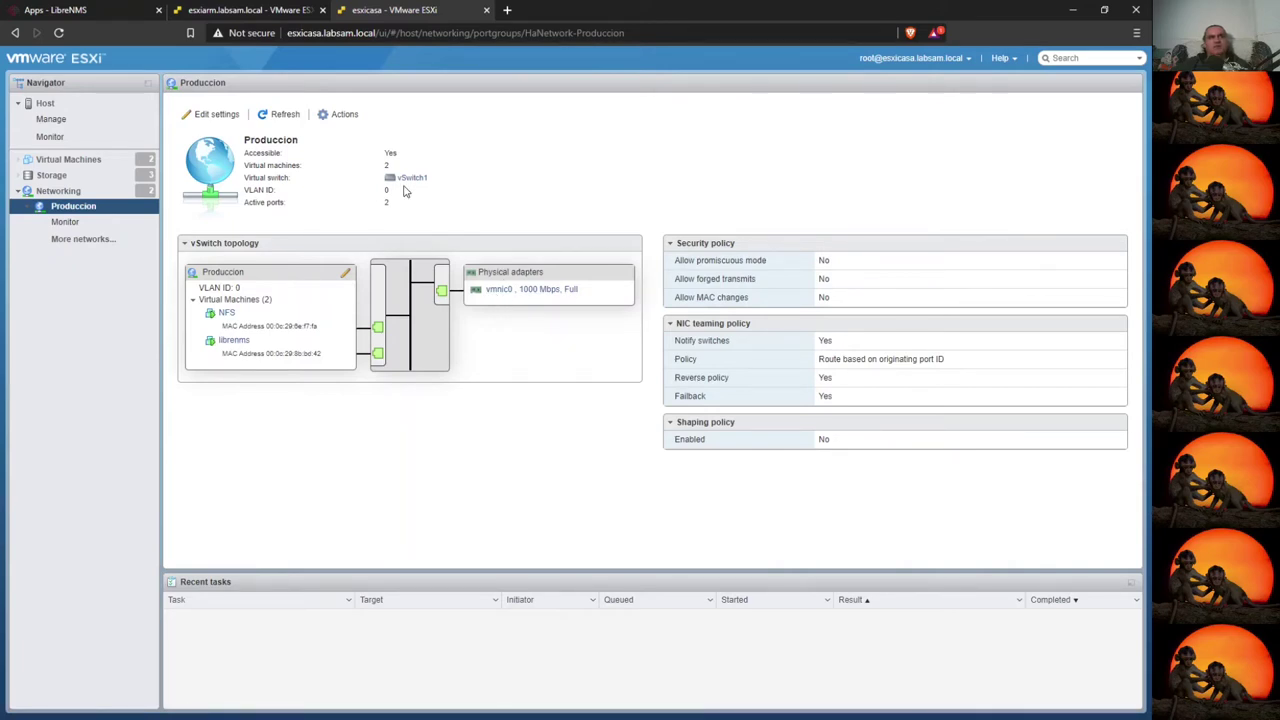
left_click(58, 190)
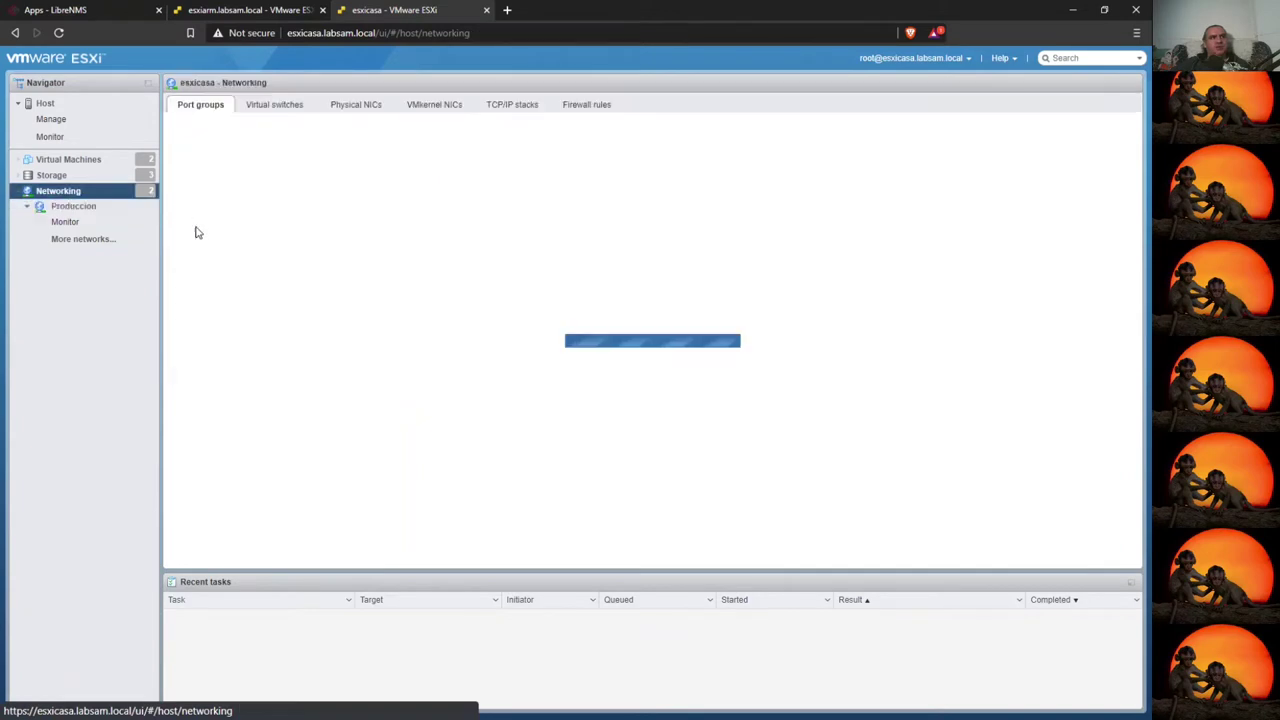
left_click(274, 104)
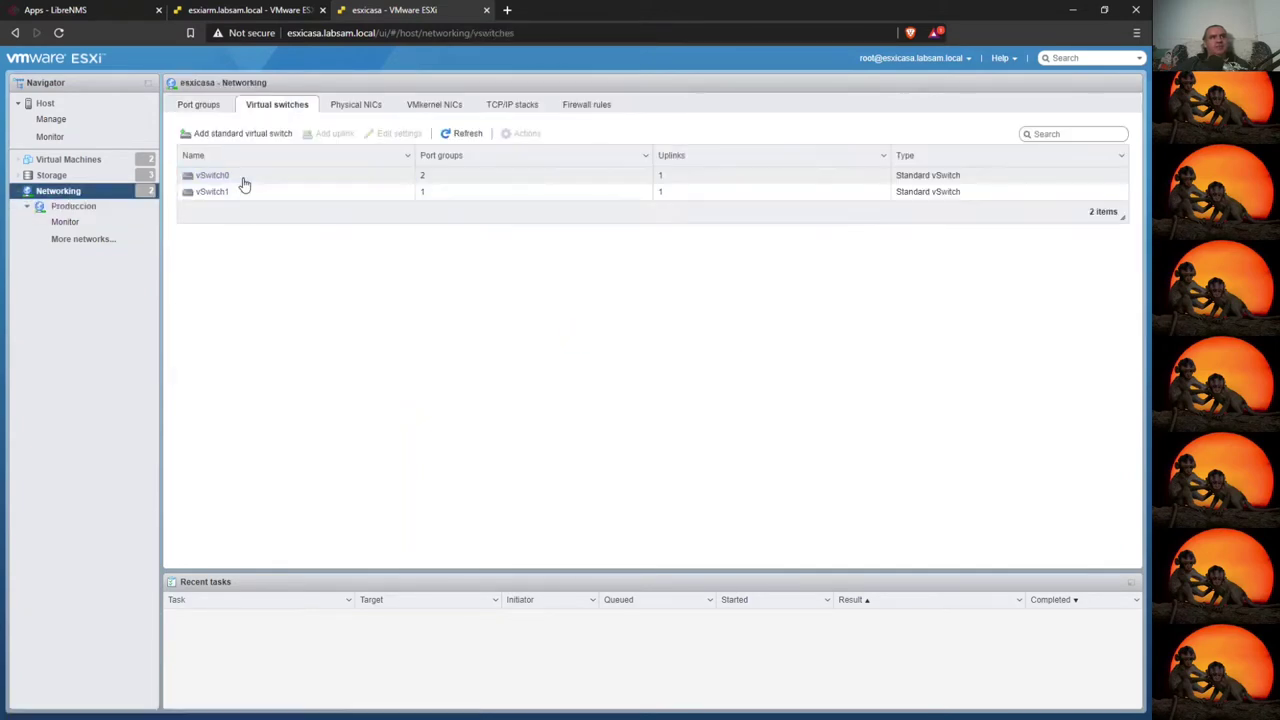
left_click(249, 186)
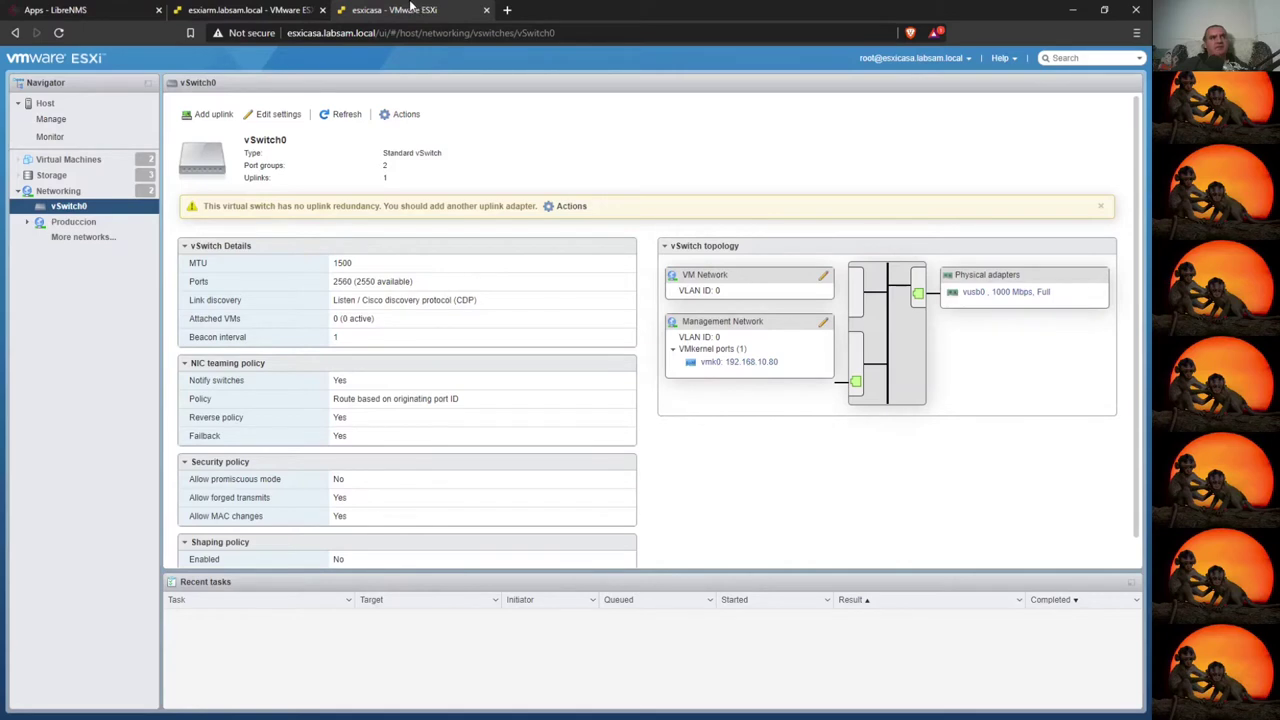
- View the esxiarm host's vSwitch0 details in its networking section
left_click(252, 10)
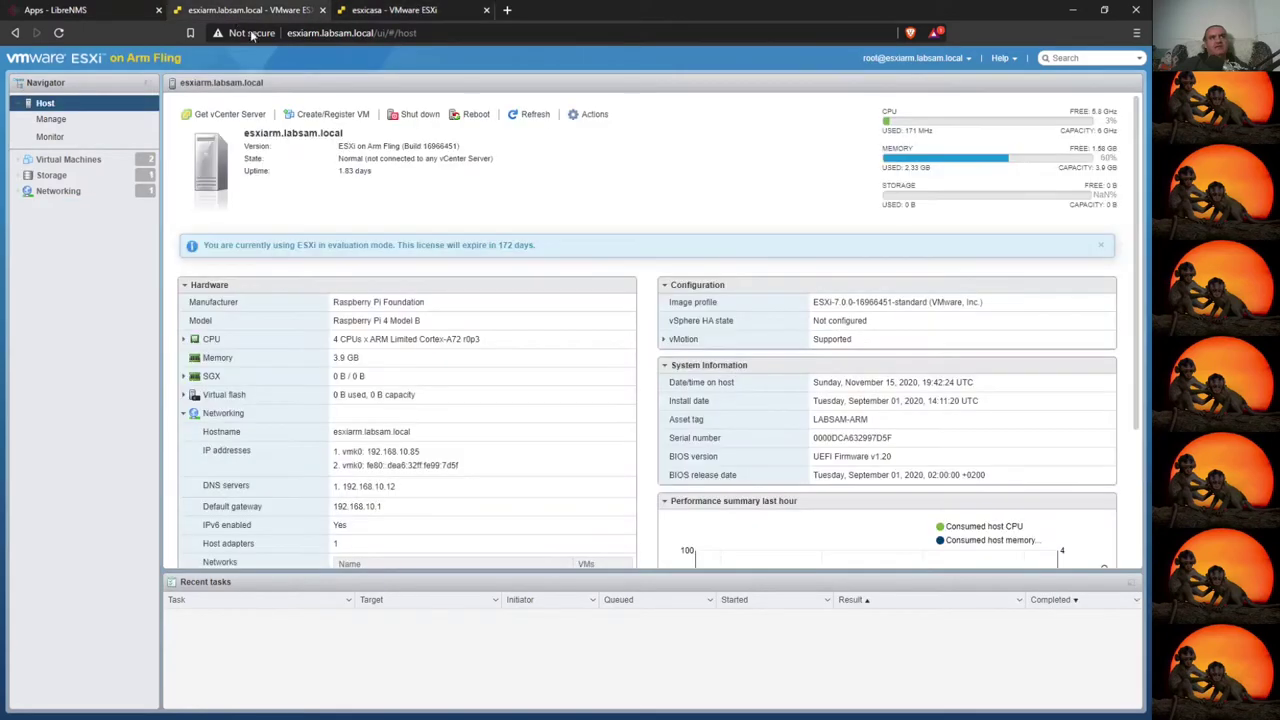
left_click(58, 162)
left_click(60, 192)
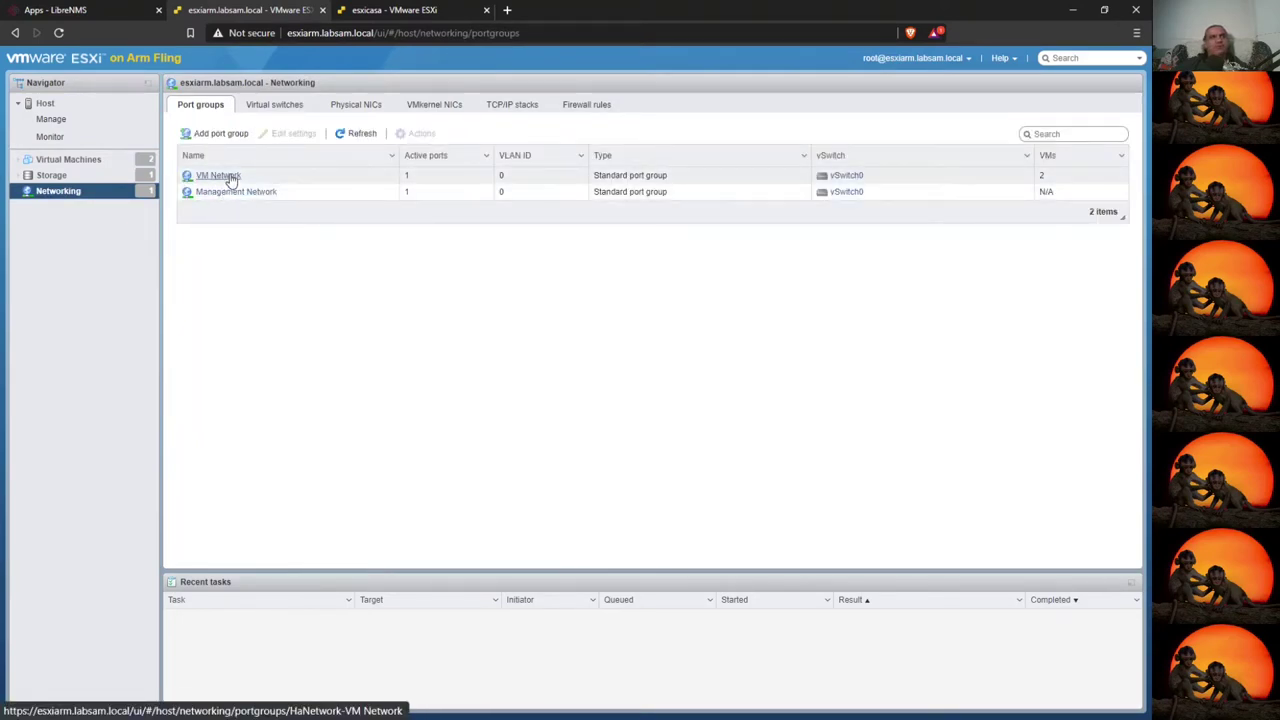
left_click(278, 108)
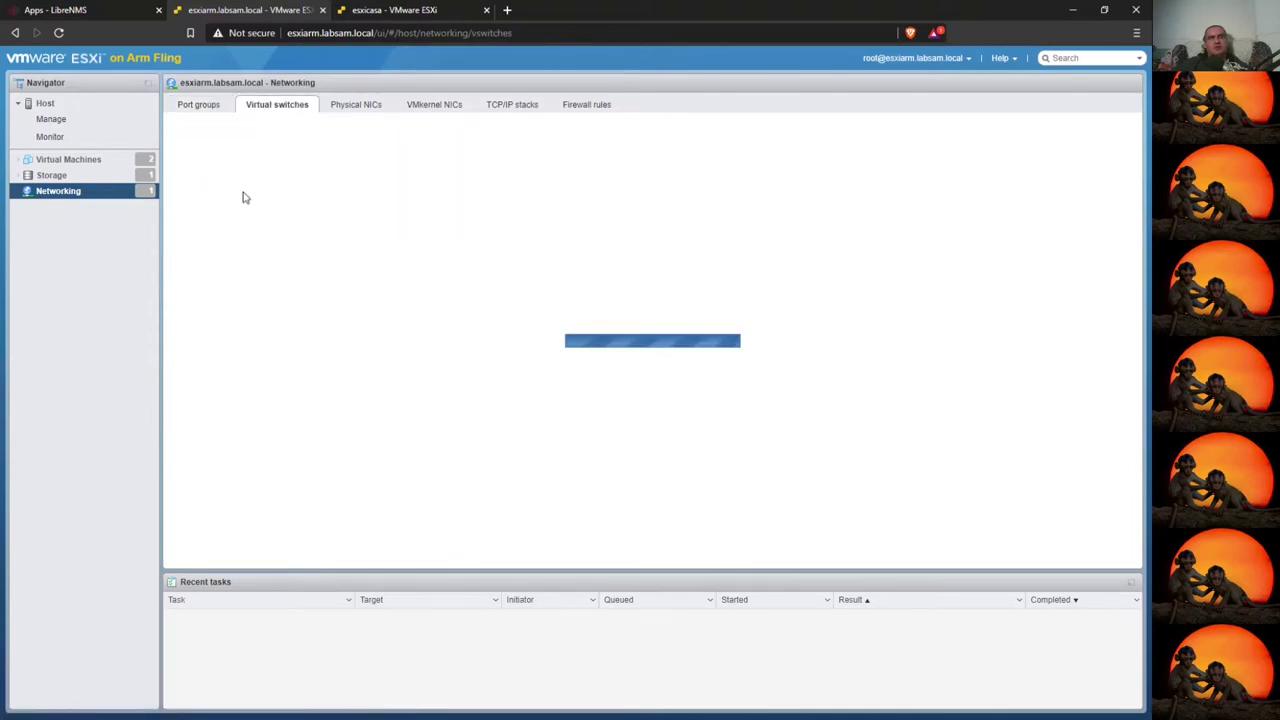
left_click(236, 178)
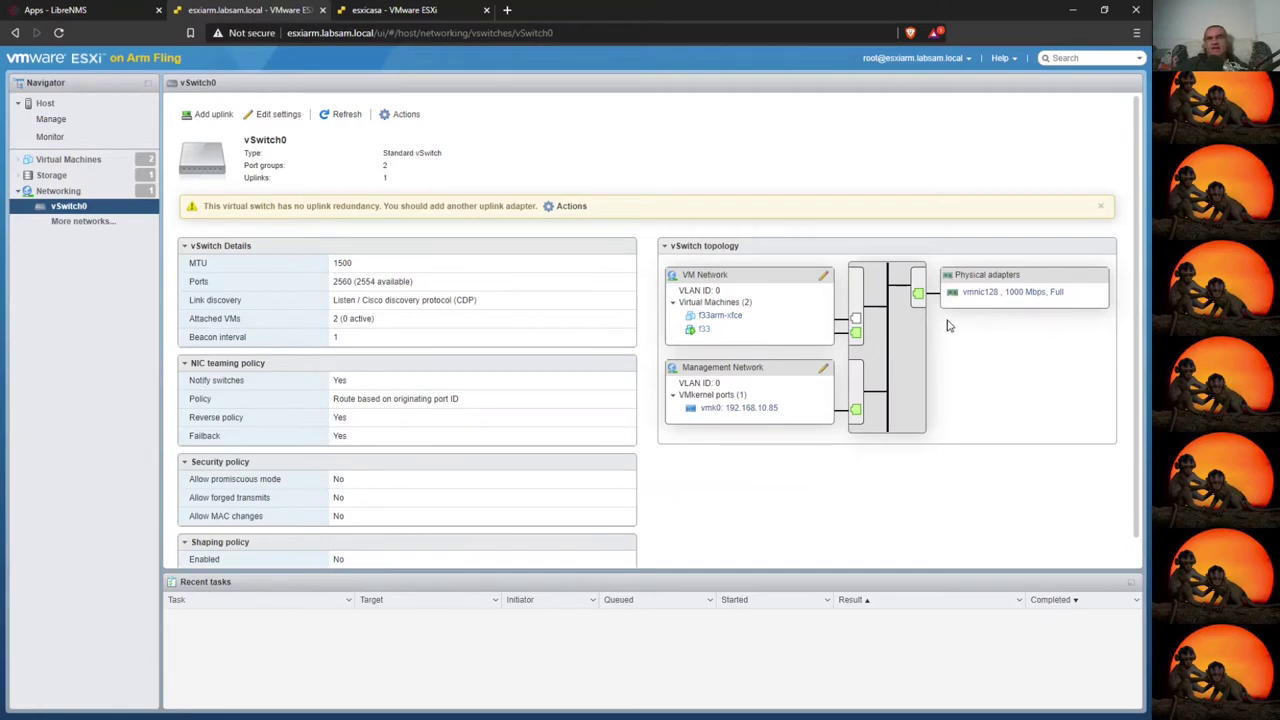
- Power off both f33 and f33arm-xfce on esxiarm, then list esxicasa's VMs
left_click(100, 159)
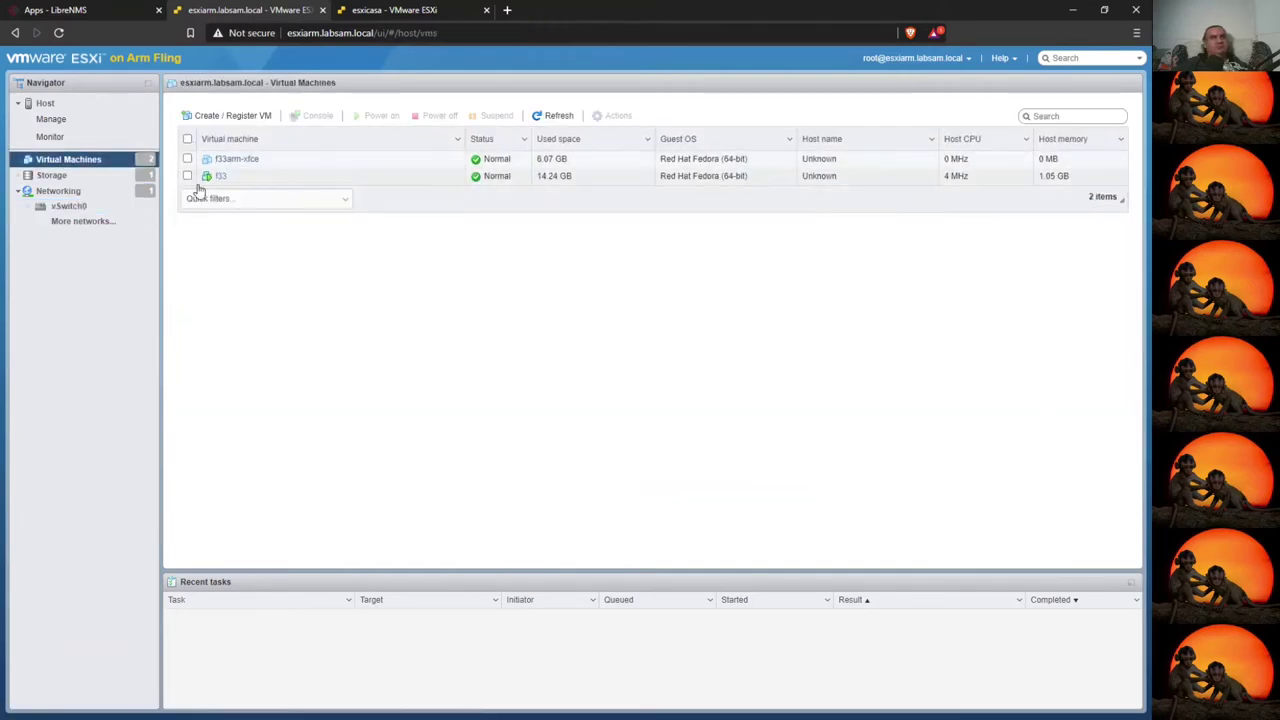
left_click(187, 176)
left_click(187, 159)
left_click(440, 115)
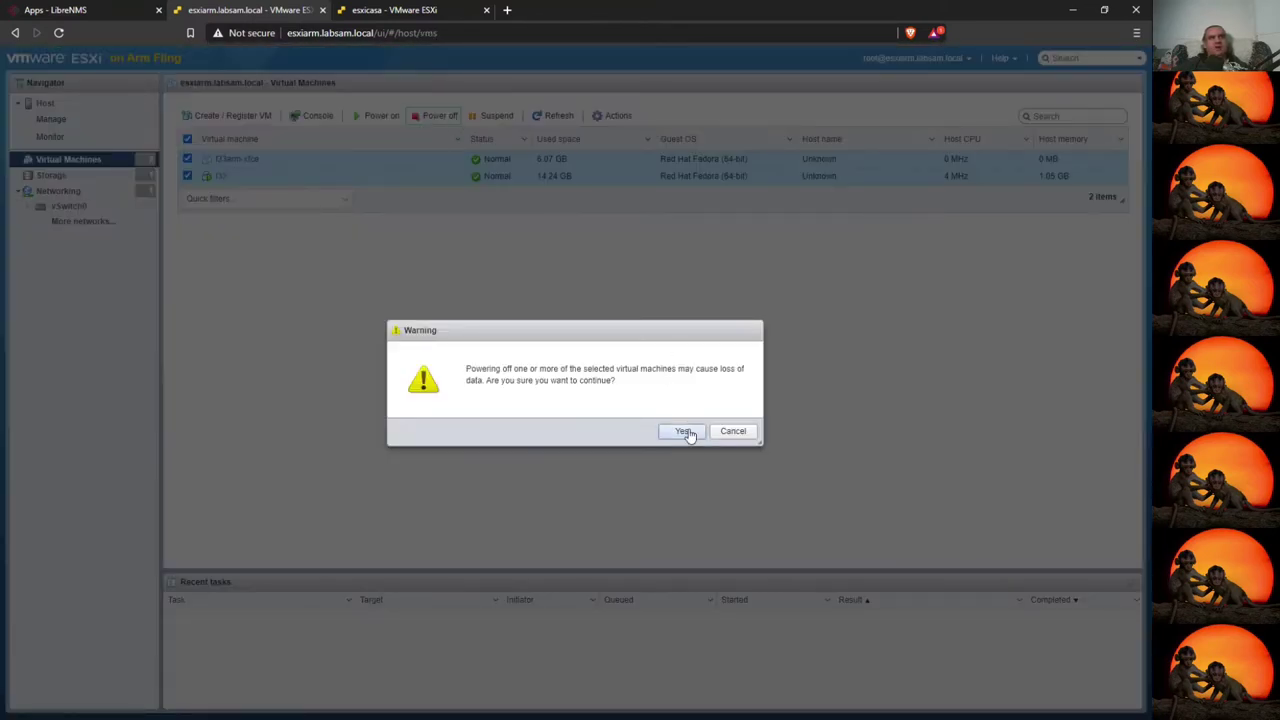
left_click(680, 428)
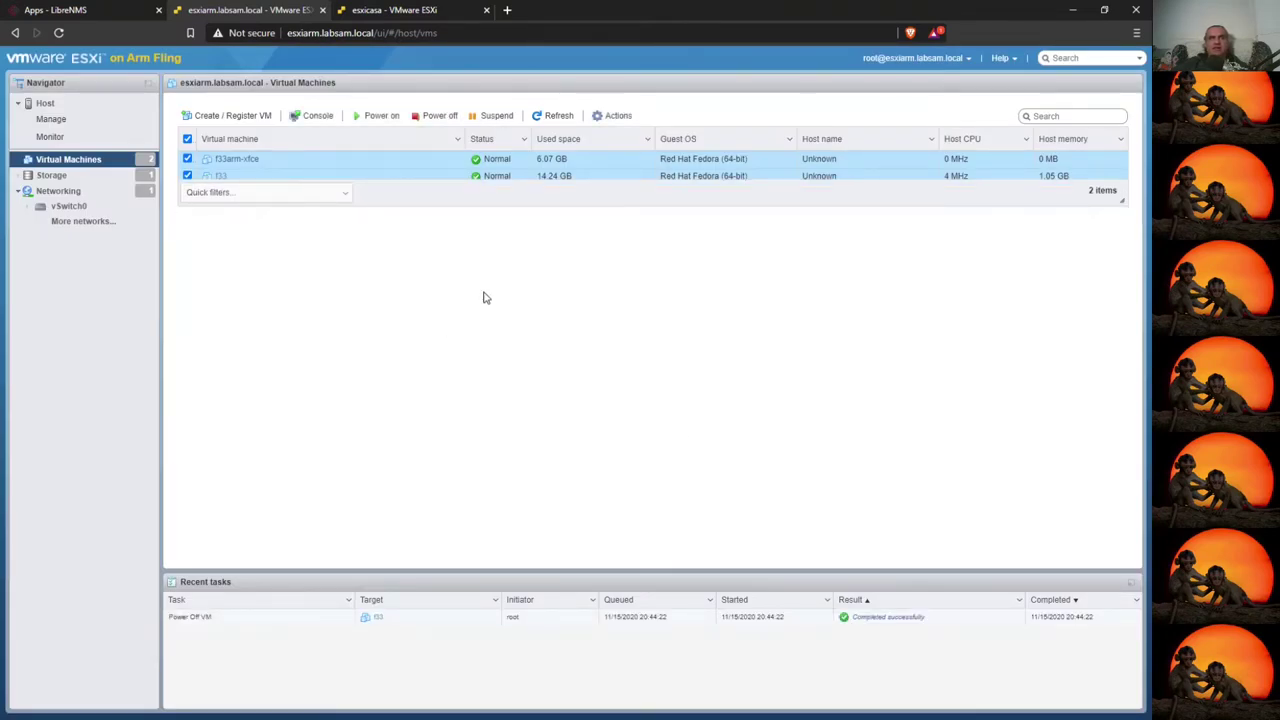
left_click(375, 10)
left_click(100, 162)
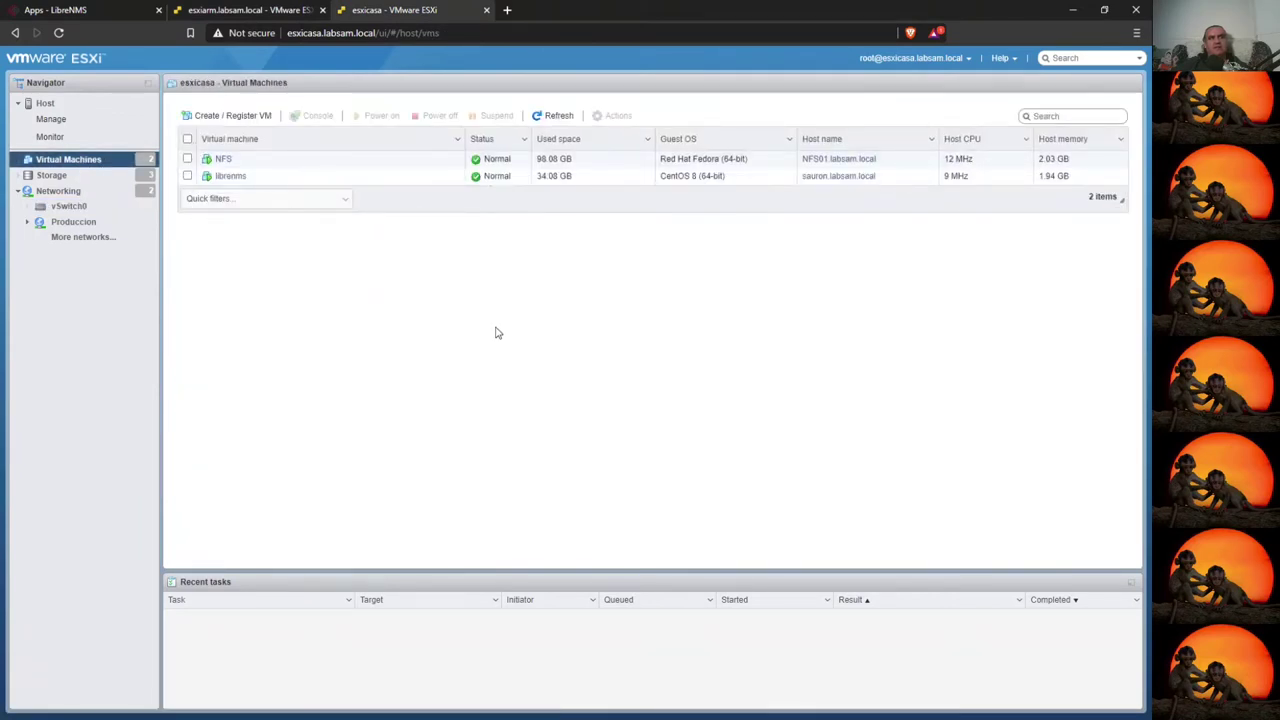
- Start a new VM named f33 with ESXi 6.7 compatibility and Linux Red Hat Fedora (64-bit)
left_click(224, 116)
left_click(753, 572)
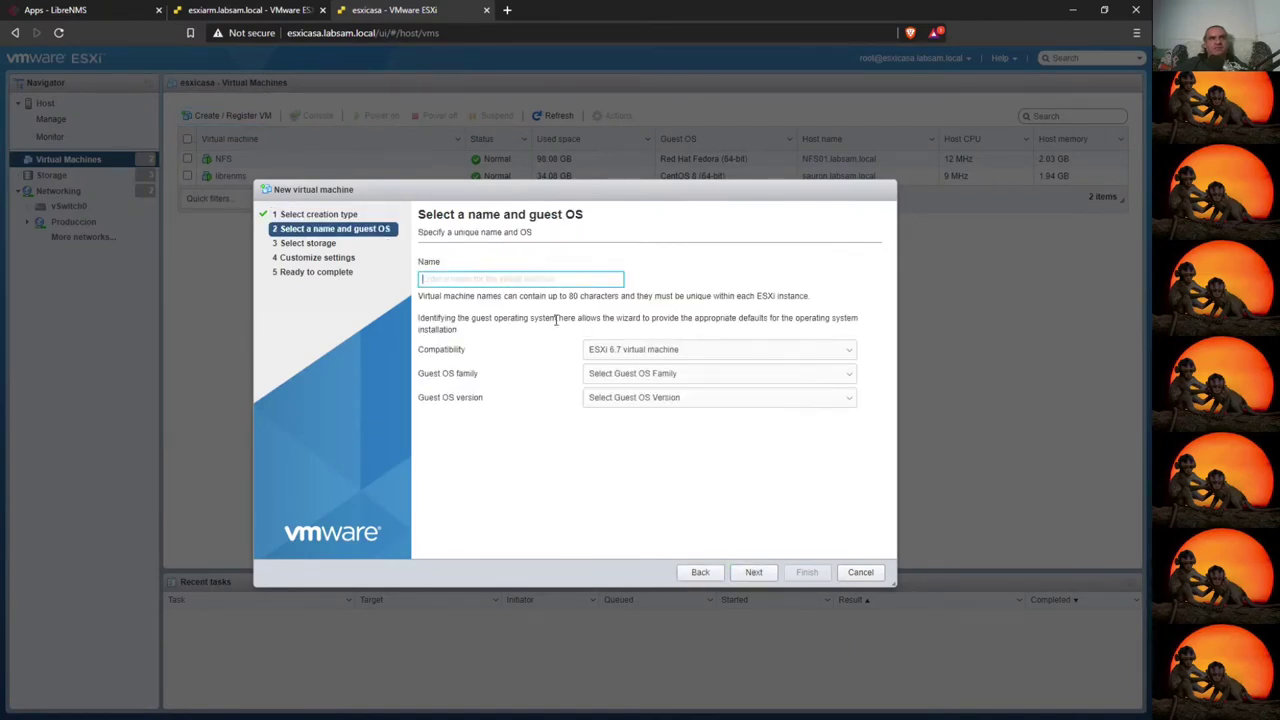
type("f33")
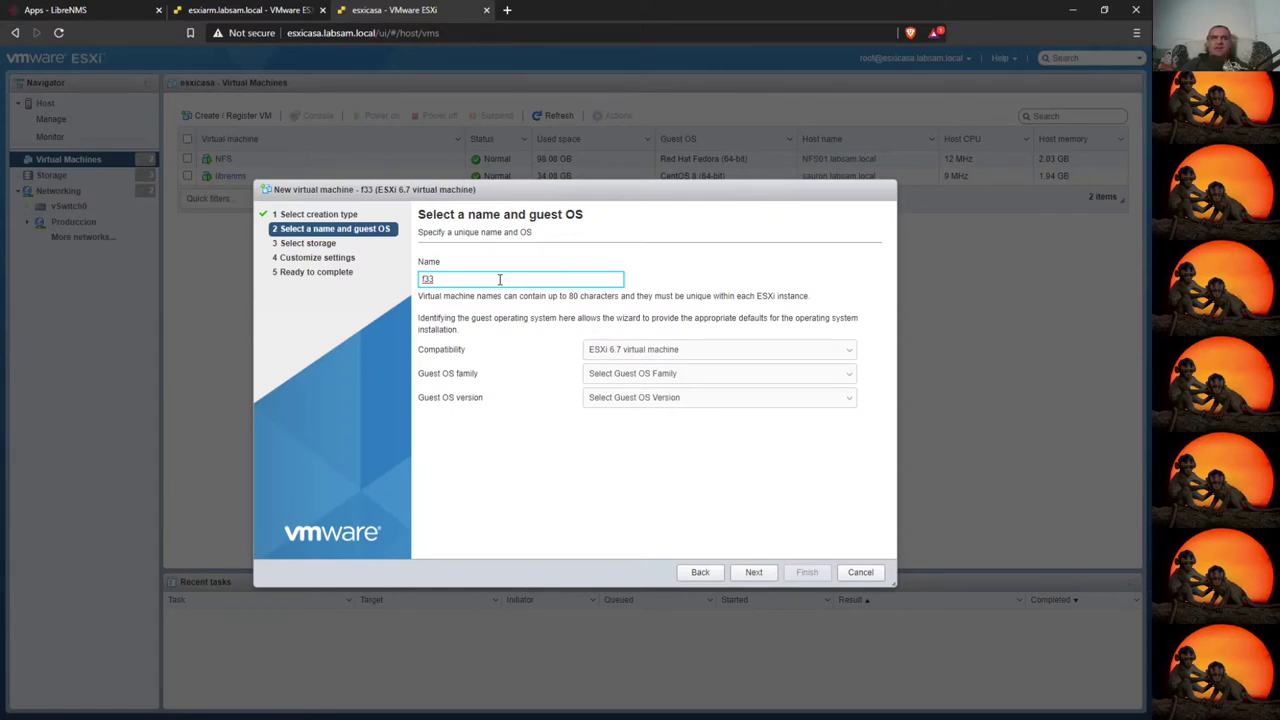
left_click(652, 352)
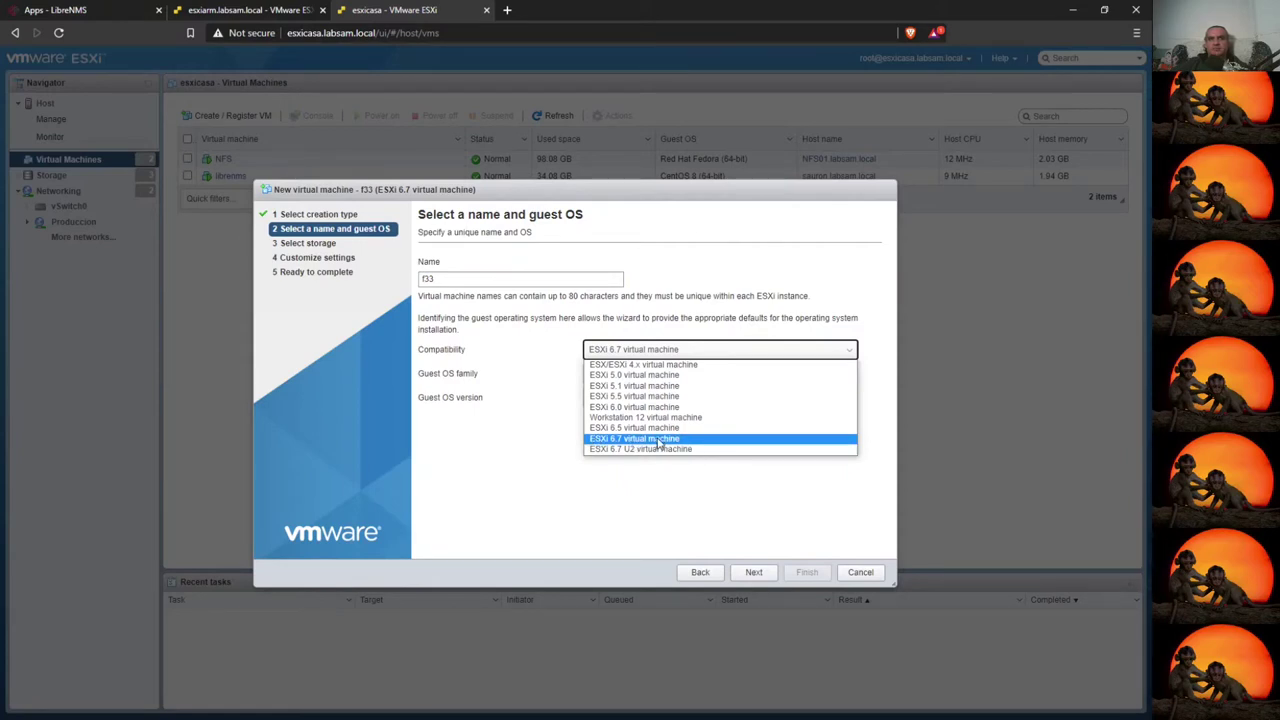
left_click(659, 441)
left_click(652, 376)
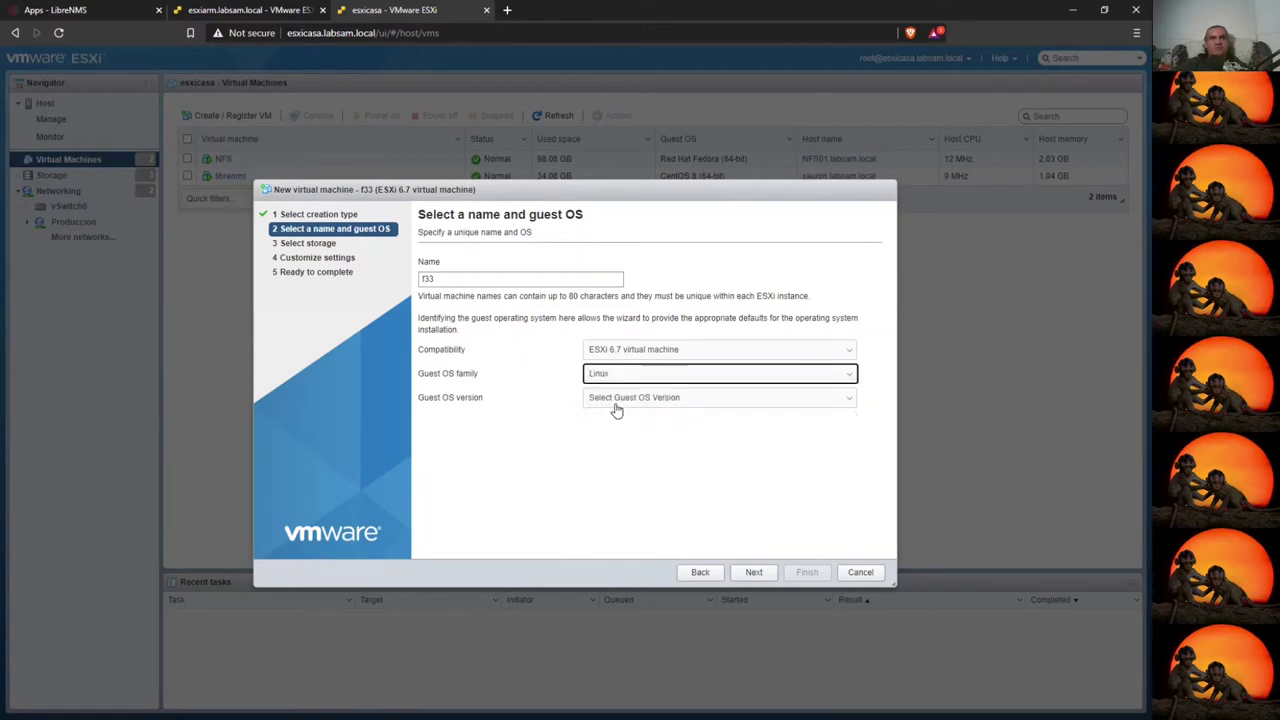
left_click(612, 400)
left_click(715, 397)
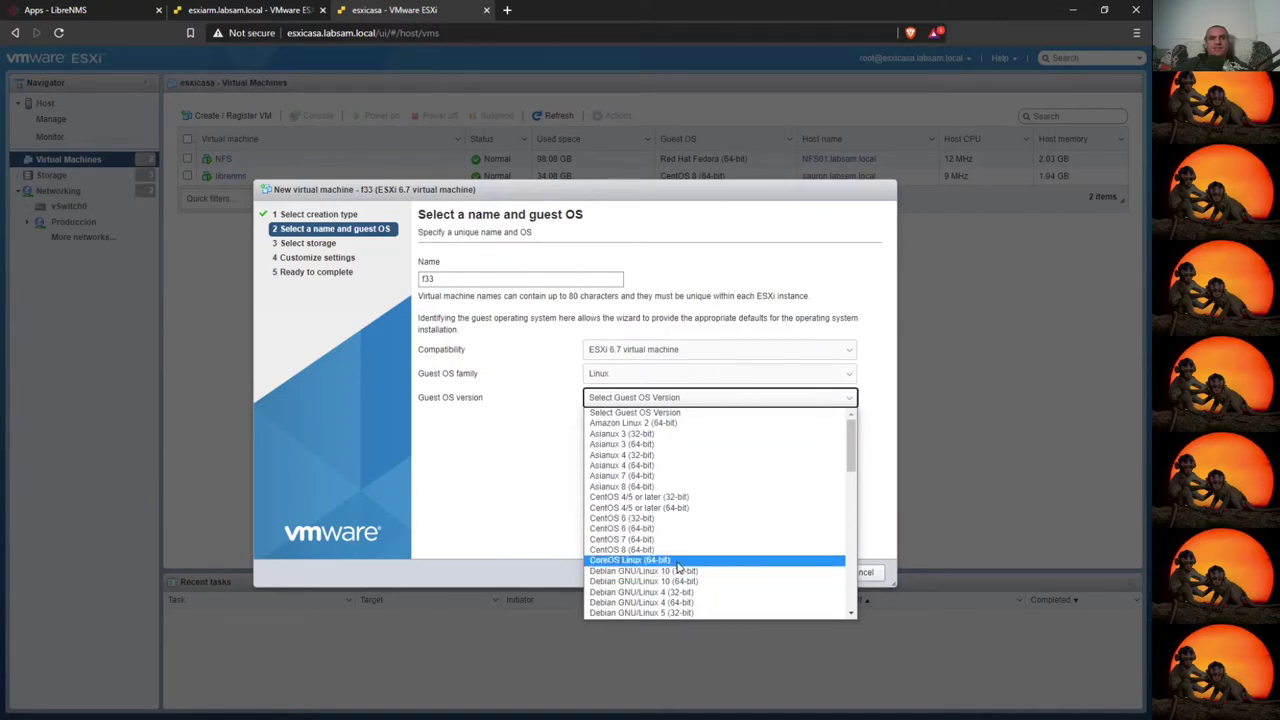
scroll(700, 570, "down", 10)
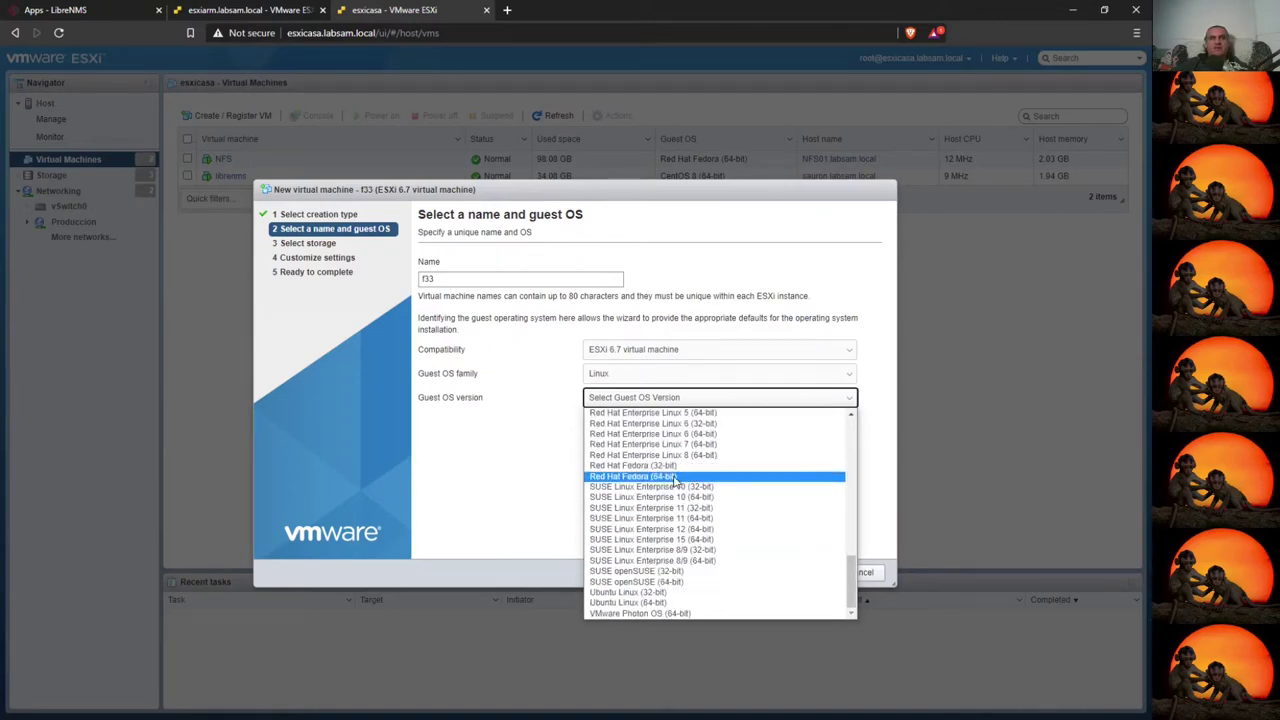
left_click(675, 477)
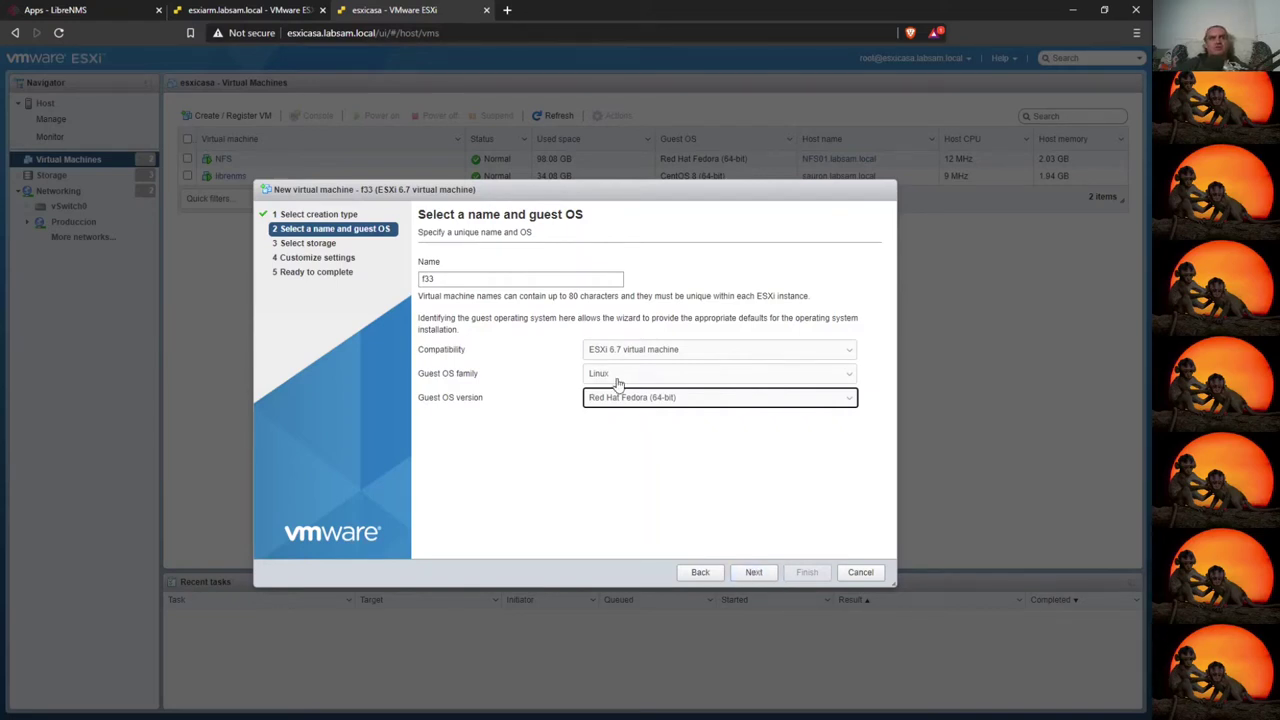
- Place the new VM's files on the NFS01 datastore
left_click(753, 572)
left_click(484, 388)
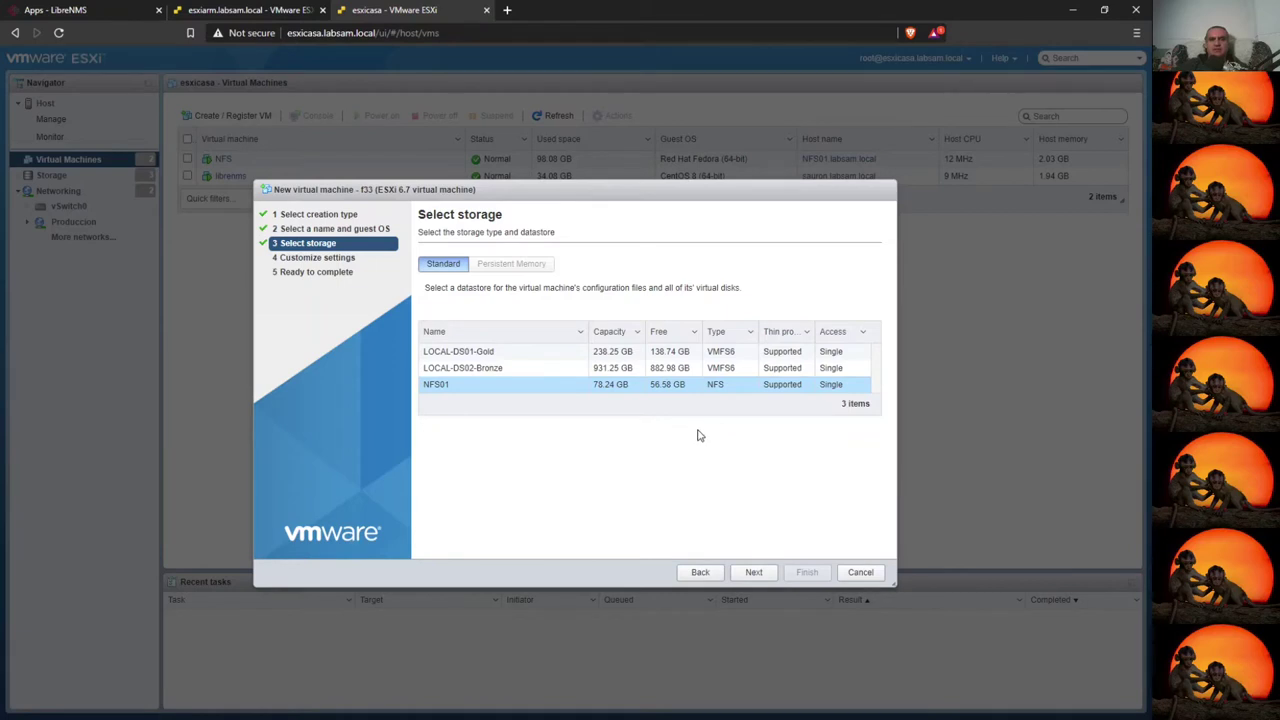
left_click(753, 572)
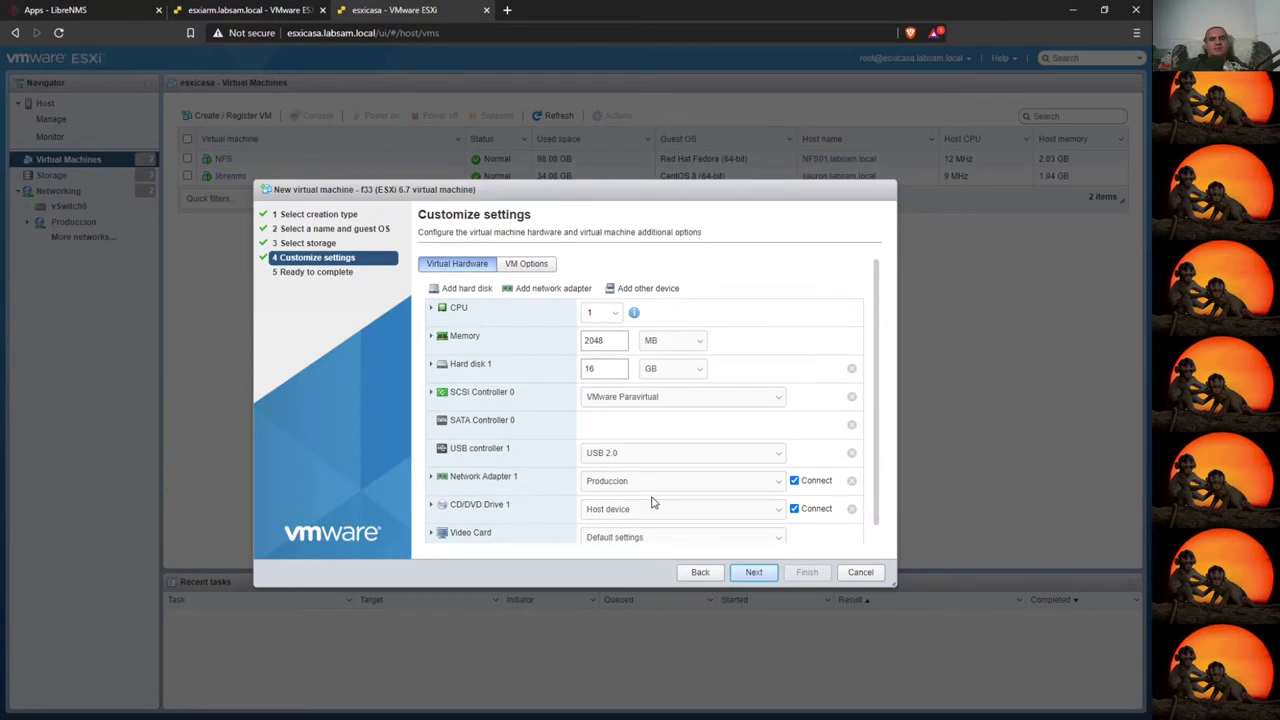
- Review Hard disk 1 and Network Adapter 1 settings, then create the f33 VM
scroll(634, 545, "down", 1)
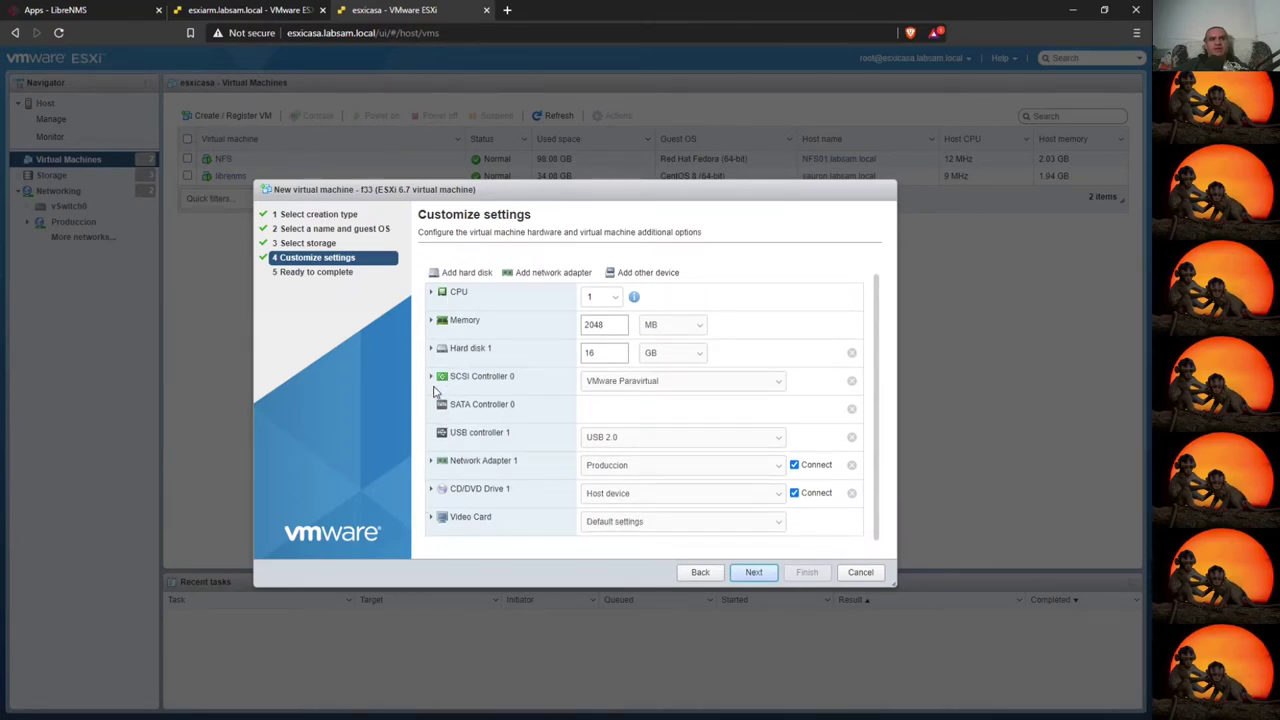
left_click(430, 352)
scroll(586, 434, "down", 5)
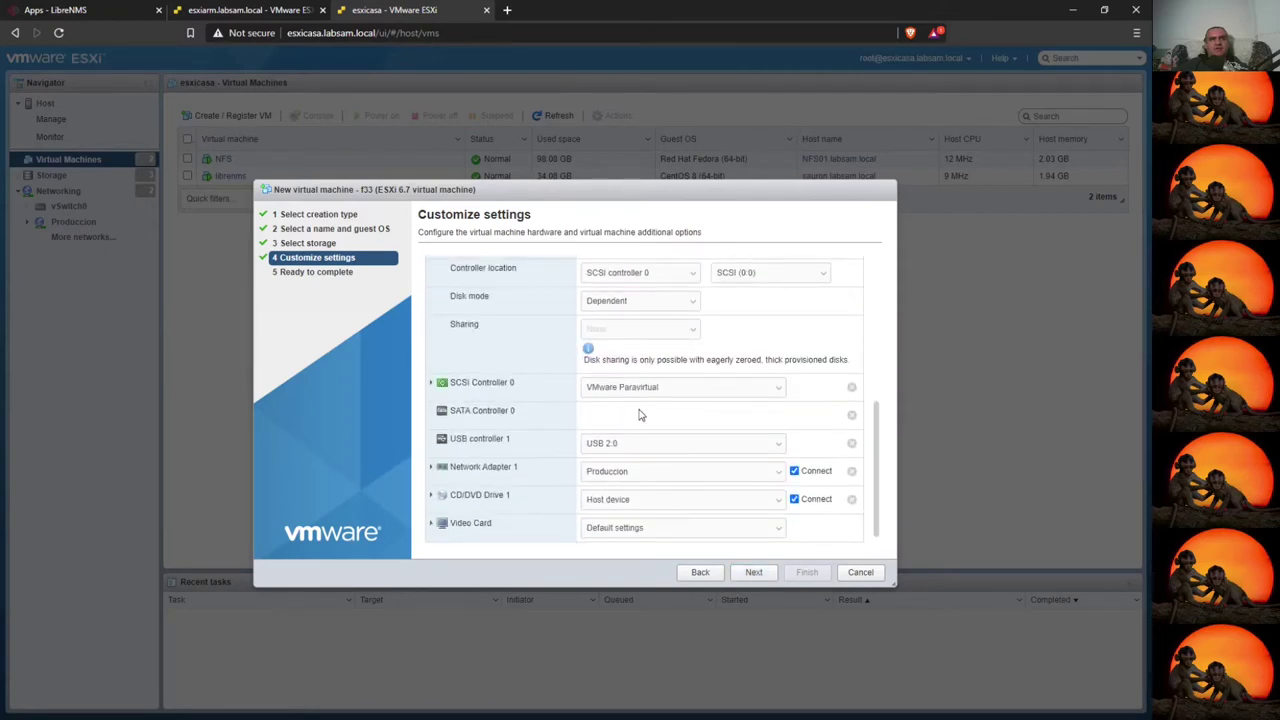
scroll(640, 415, "up", 2)
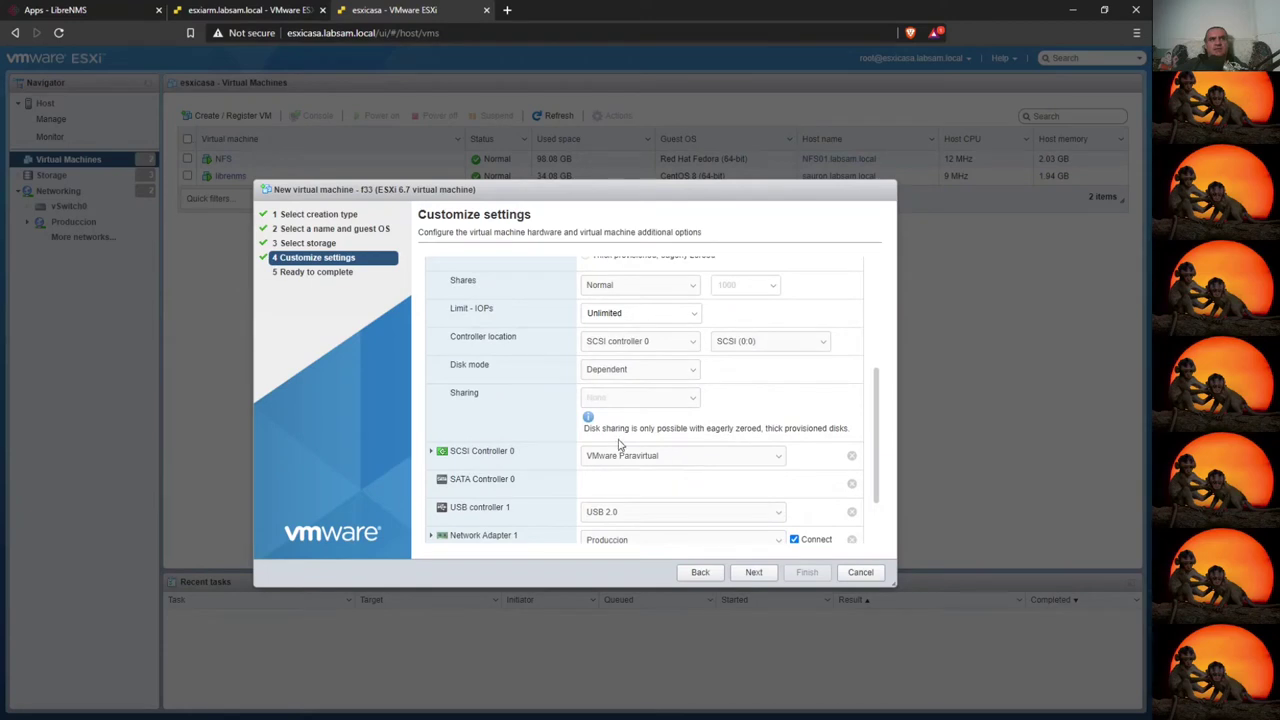
scroll(651, 447, "up", 4)
scroll(635, 380, "up", 2)
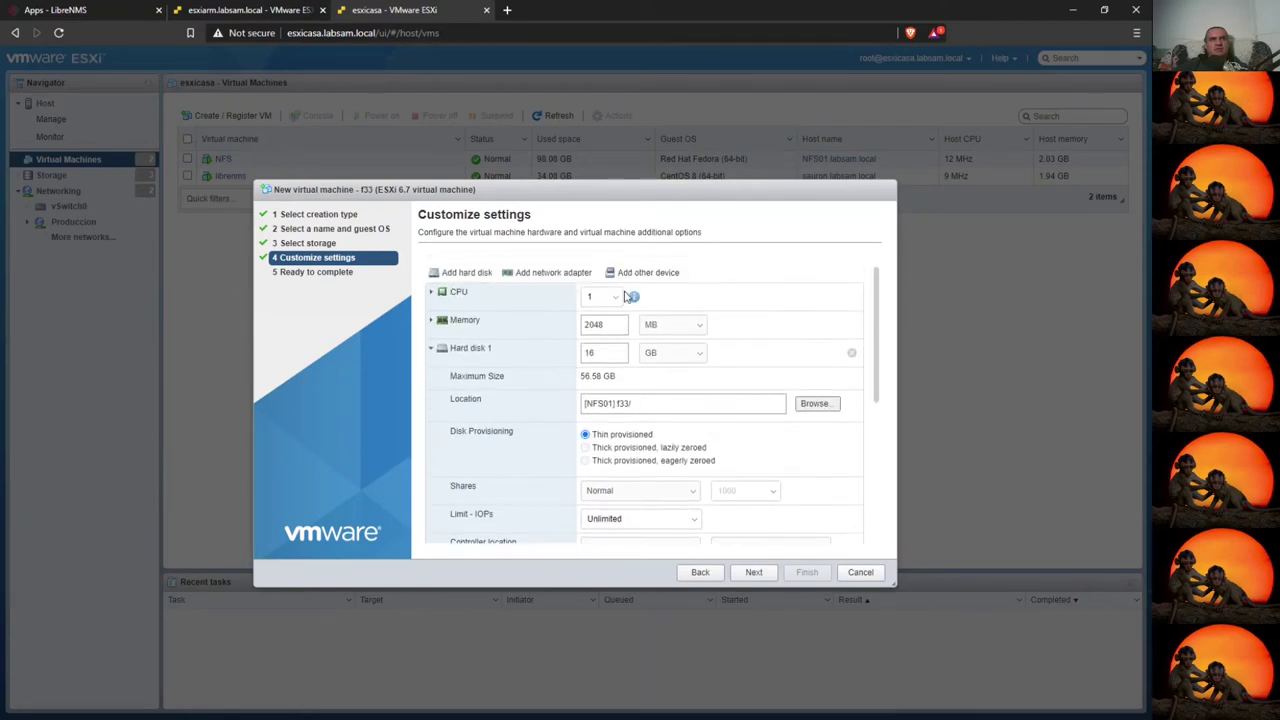
scroll(612, 507, "down", 8)
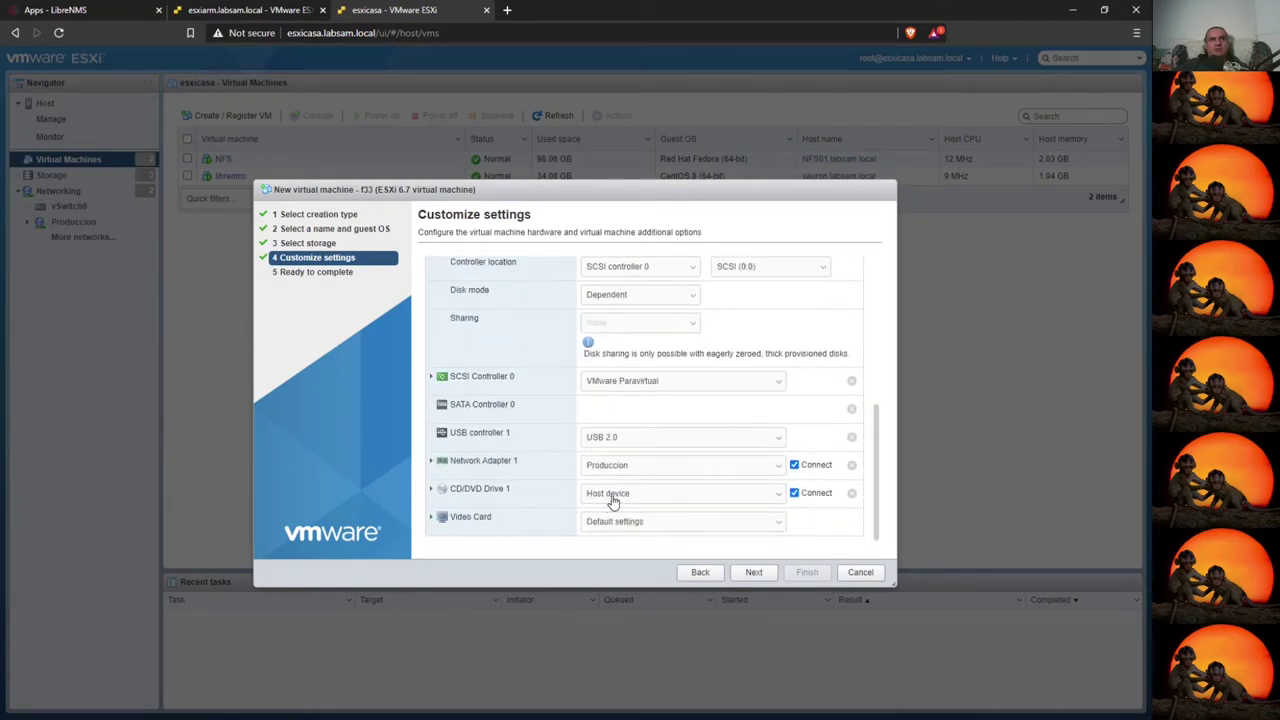
left_click(431, 461)
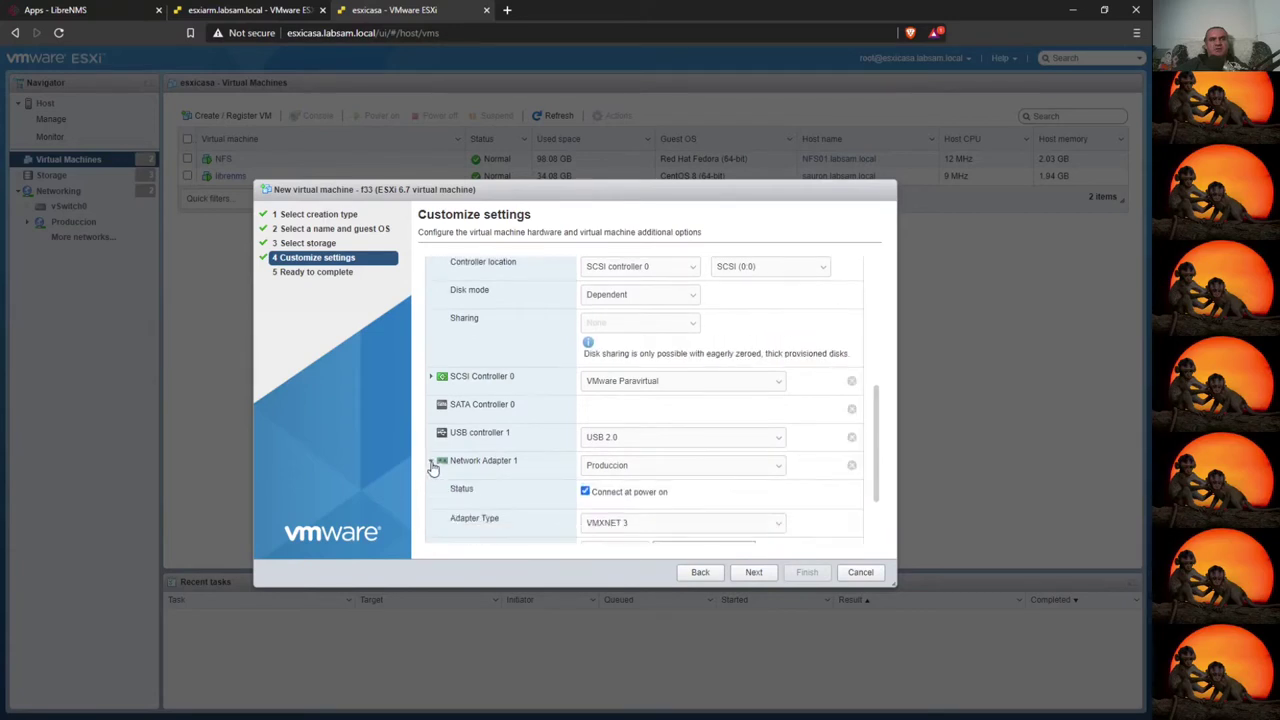
scroll(573, 483, "down", 1)
scroll(578, 484, "down", 2)
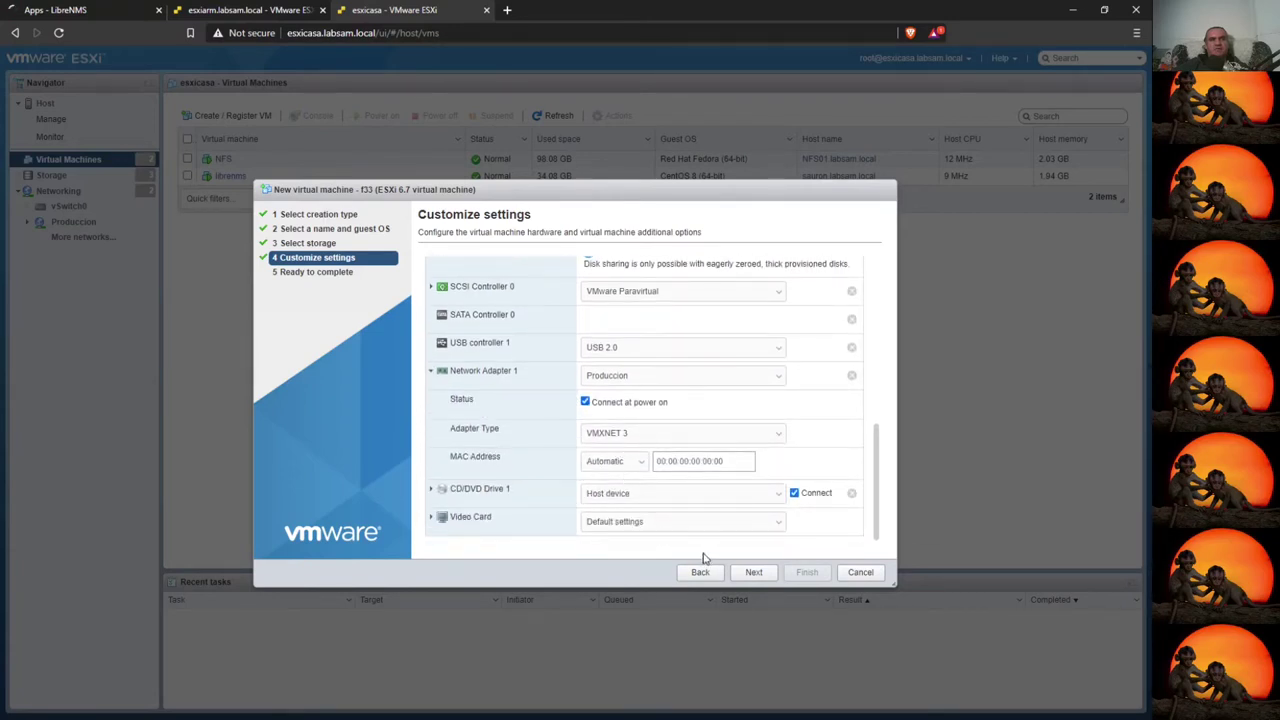
left_click(754, 572)
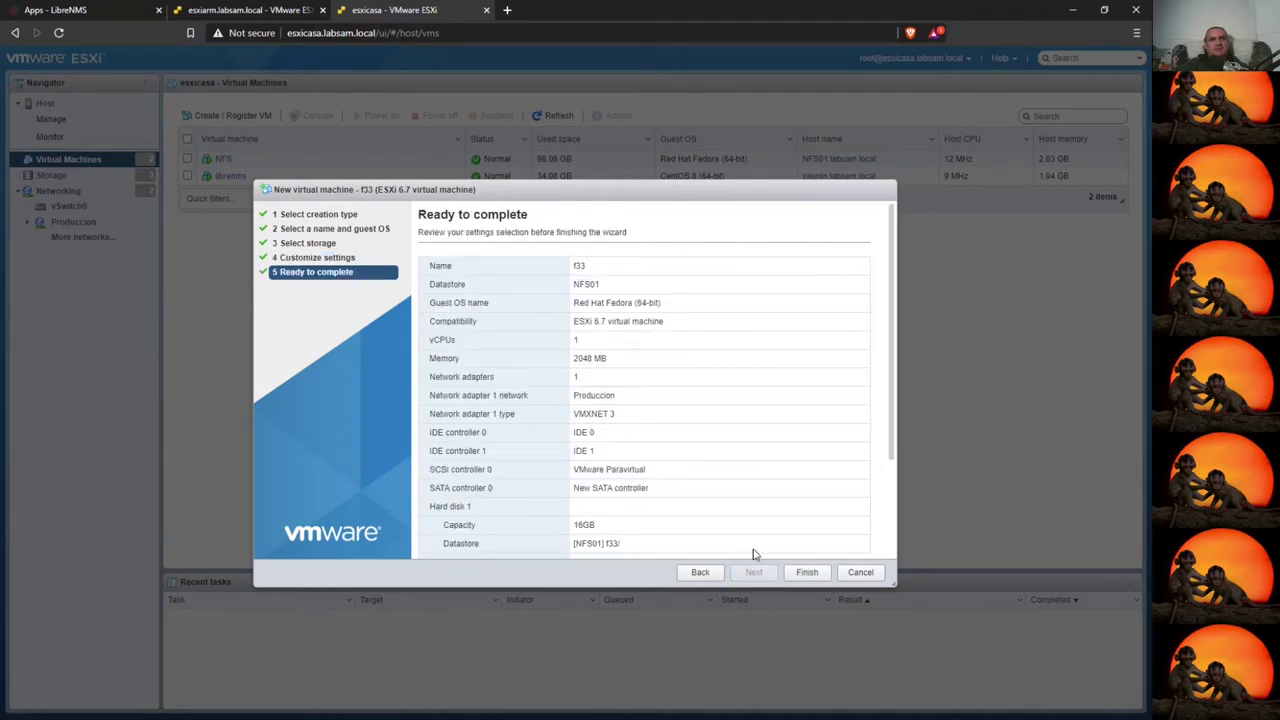
left_click(820, 578)
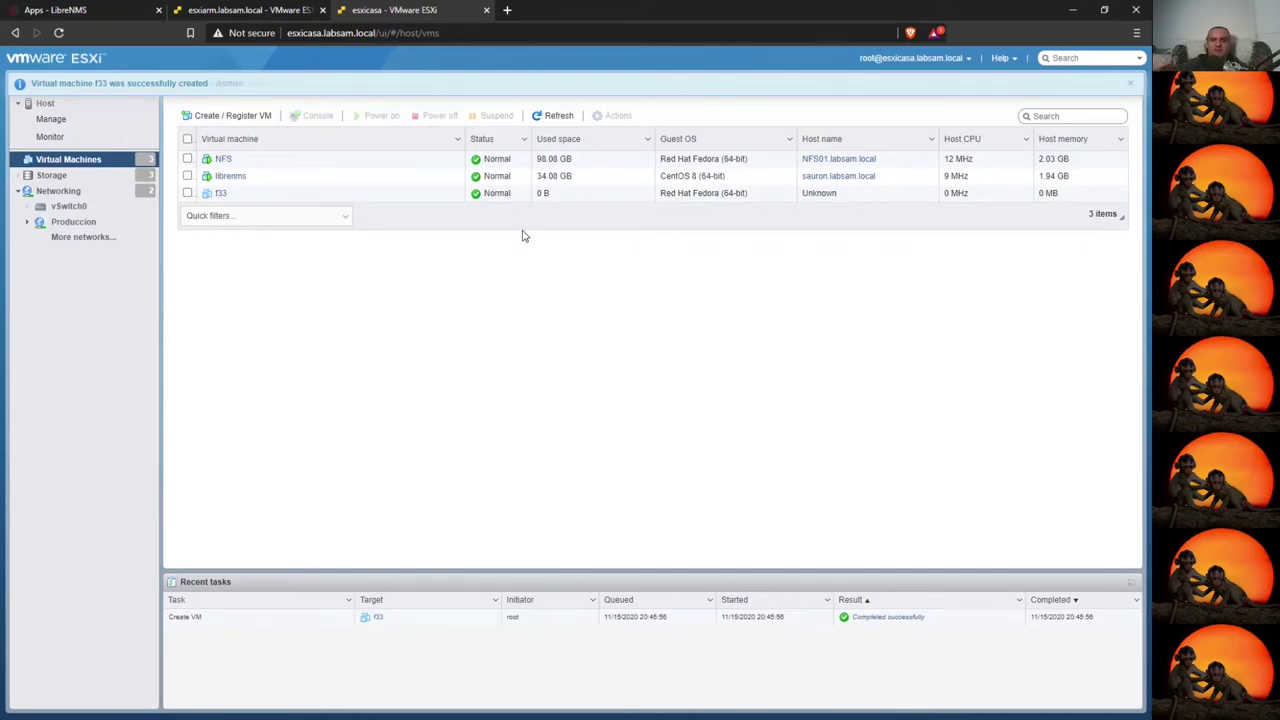
- Edit f33's settings so CD/DVD Drive 1 uses a datastore ISO file
left_click(219, 194)
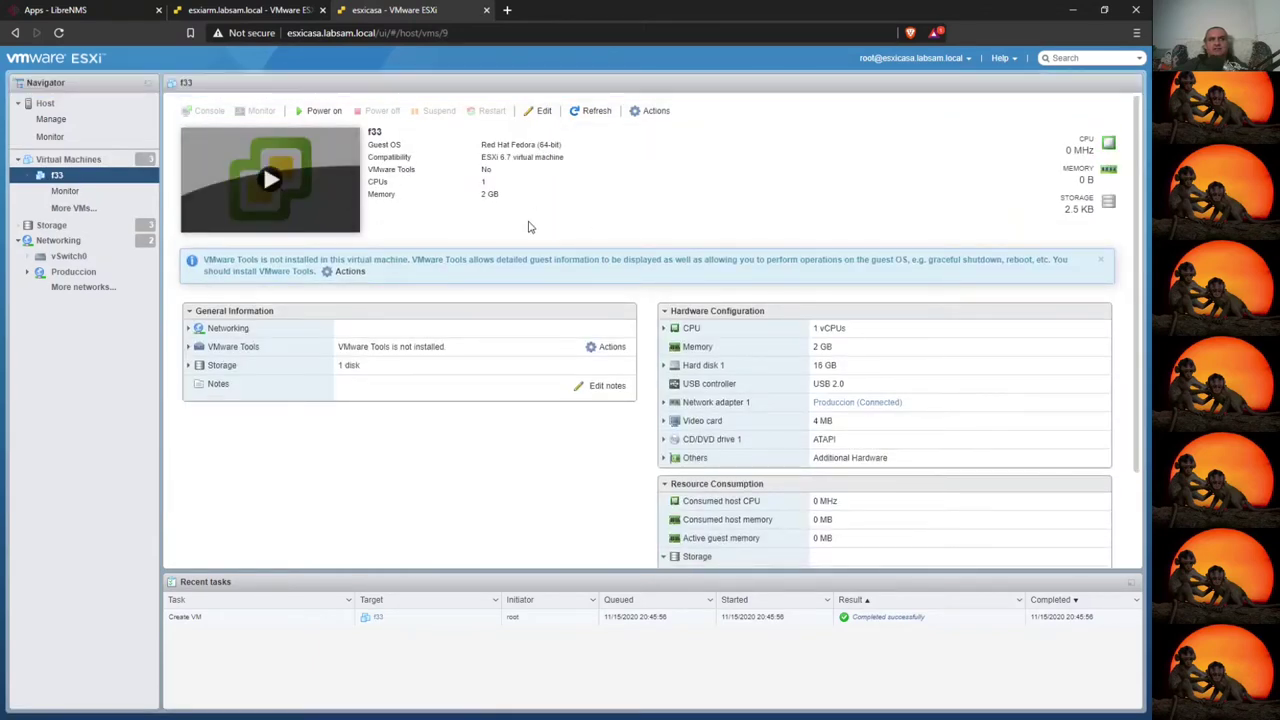
left_click(663, 110)
left_click(688, 306)
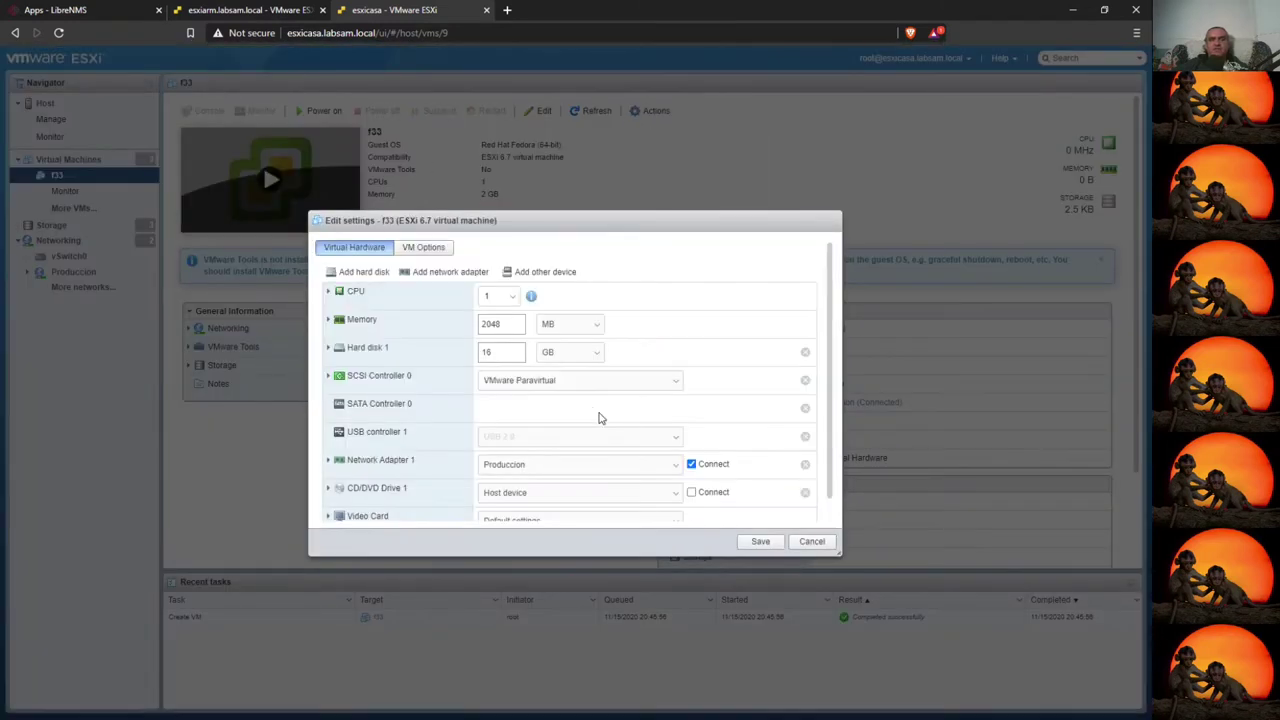
scroll(363, 452, "down", 1)
left_click(341, 471)
scroll(435, 470, "down", 3)
left_click(586, 381)
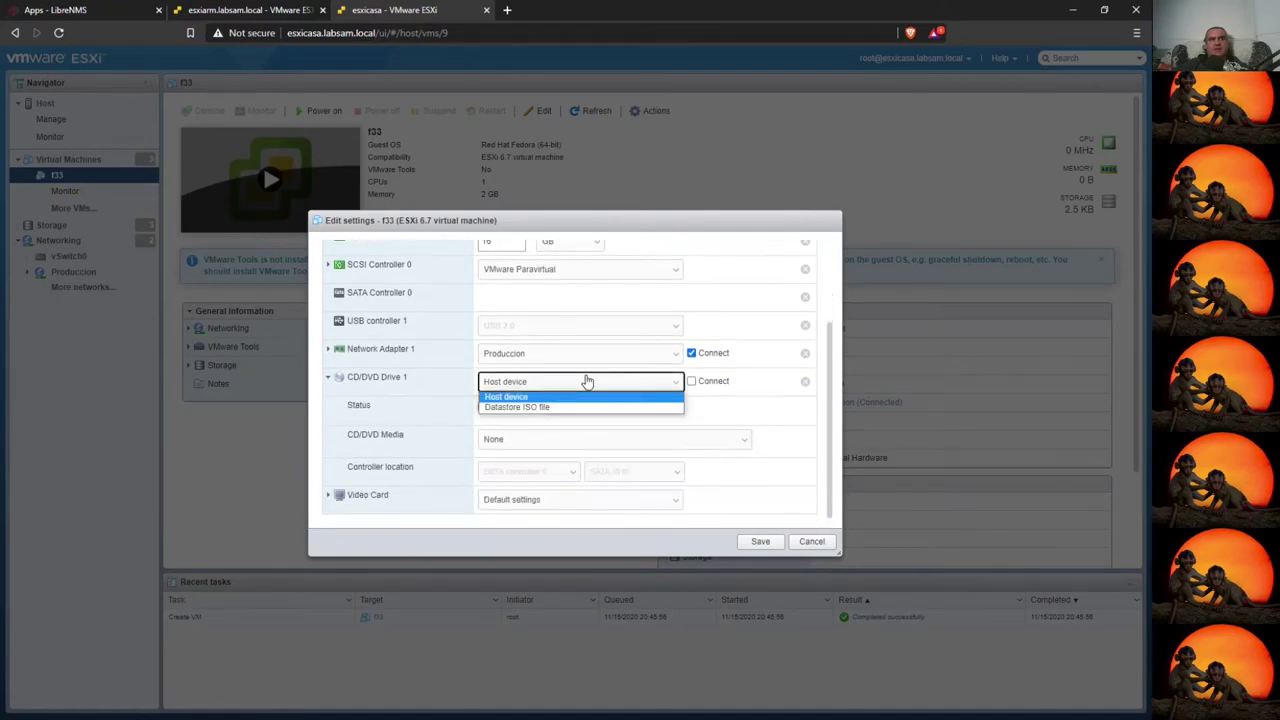
left_click(497, 409)
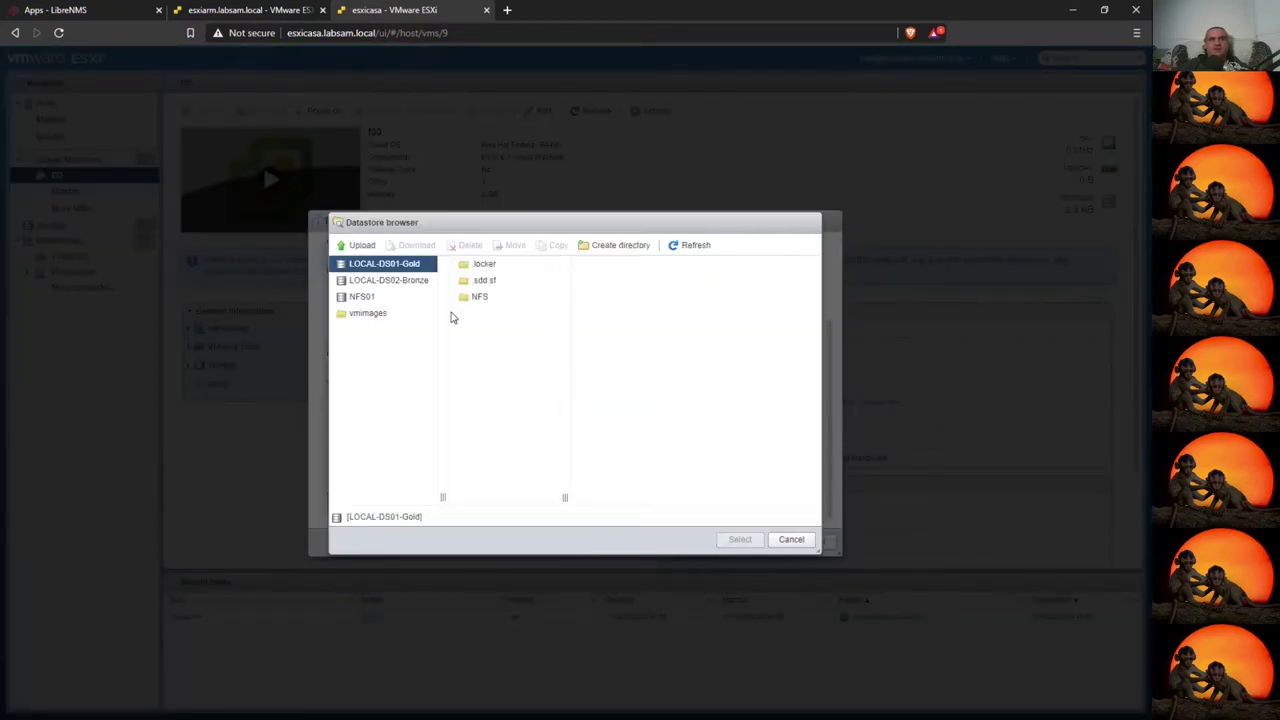
- Choose [NFS01] Fedora-Server-netinst-x86_64-33-1.2.iso, connect the drive at power on, and save
left_click(358, 298)
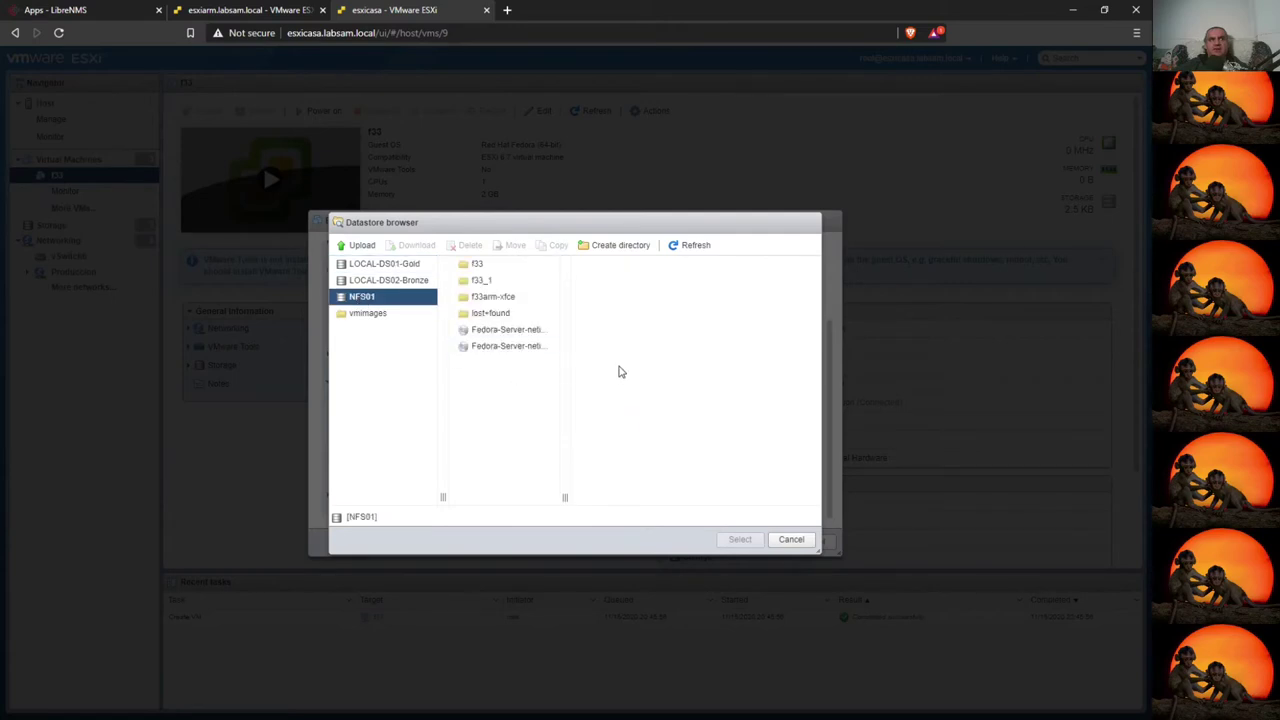
left_click(497, 347)
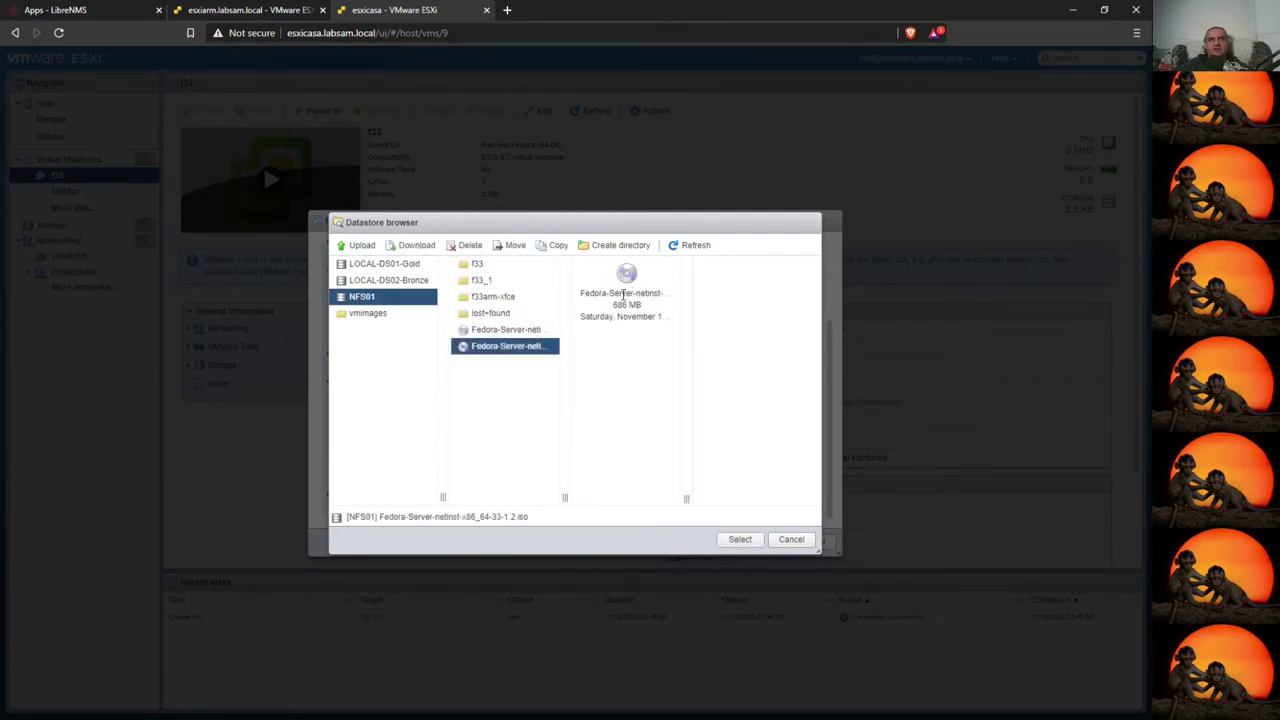
left_click_drag(462, 519, 523, 519)
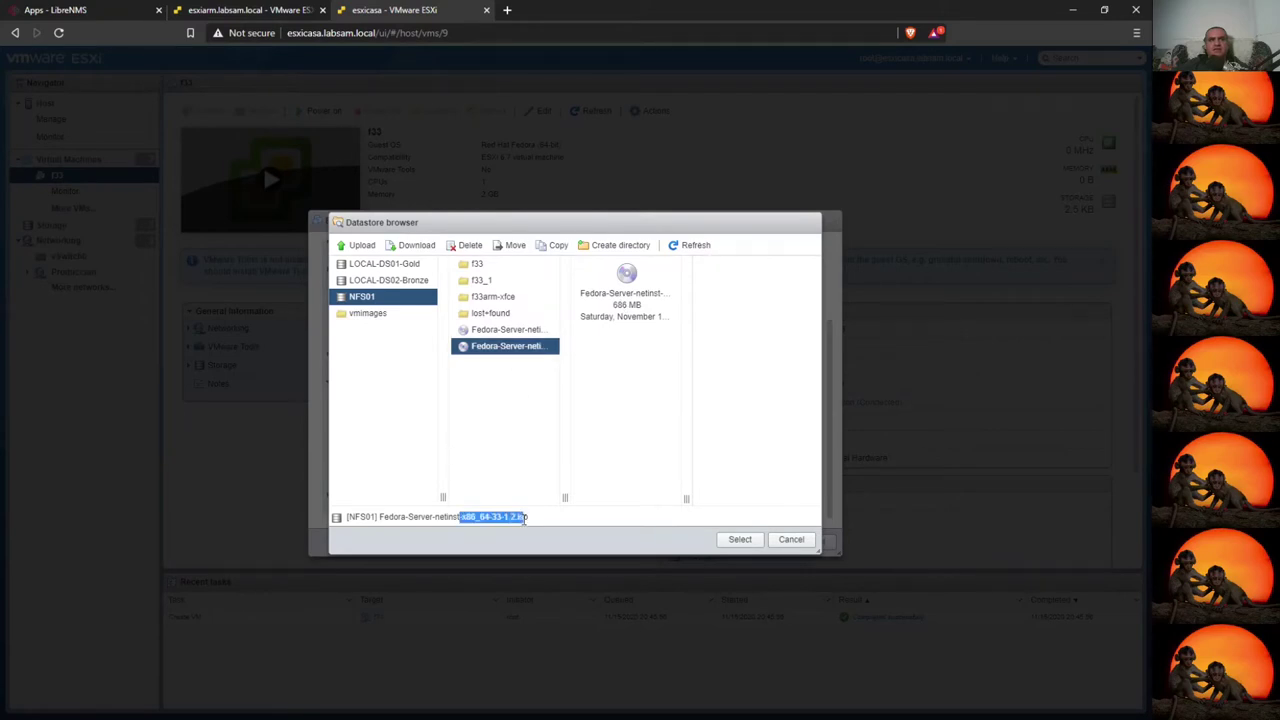
left_click(749, 541)
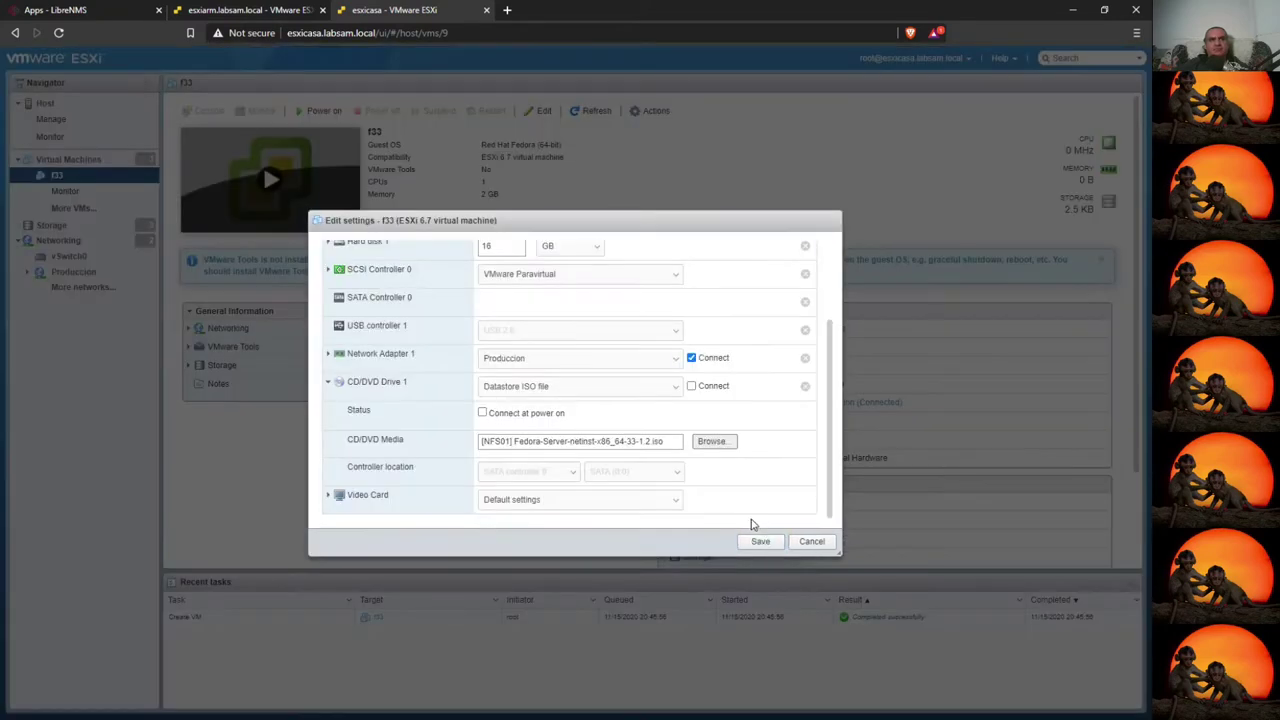
left_click(483, 413)
left_click(694, 388)
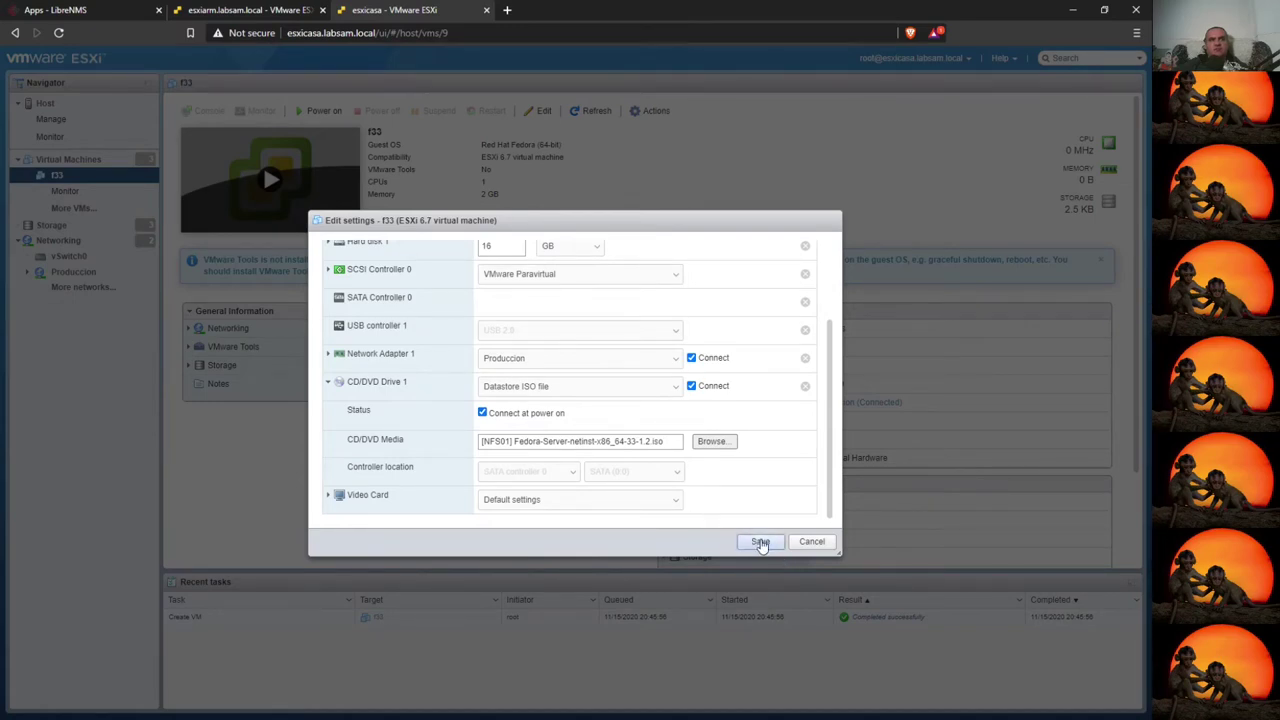
left_click(760, 541)
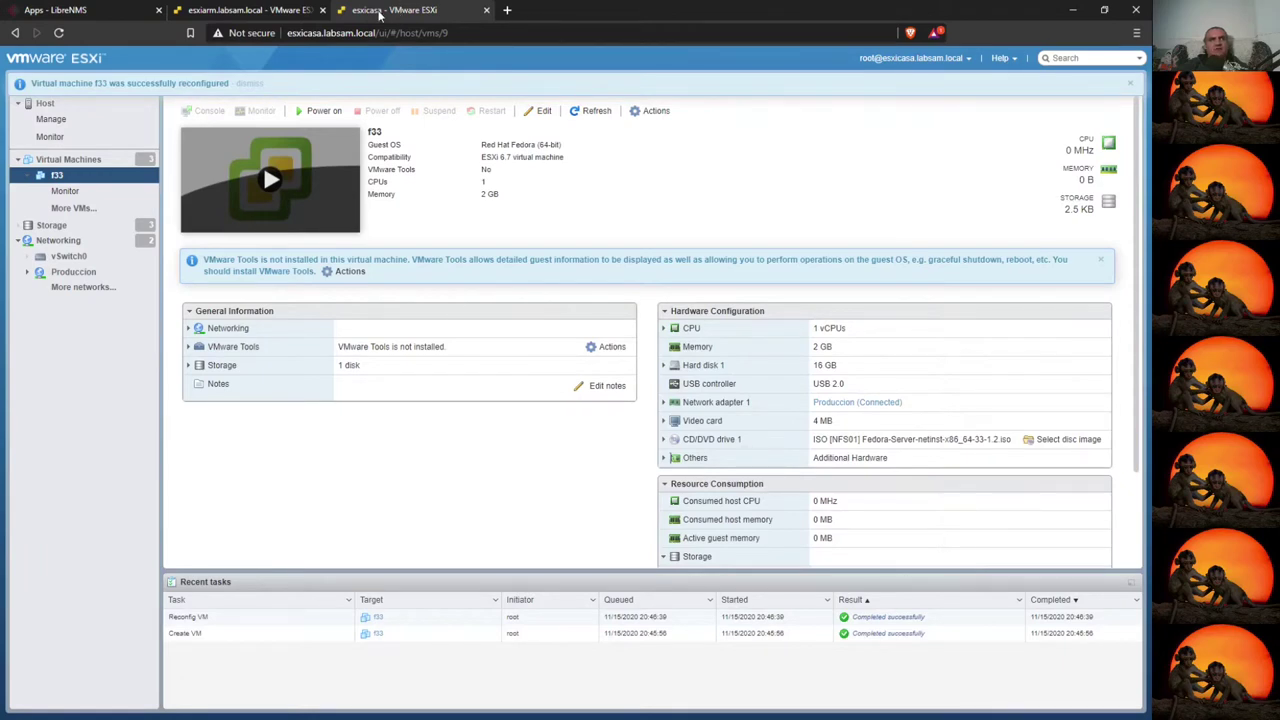
left_click(250, 10)
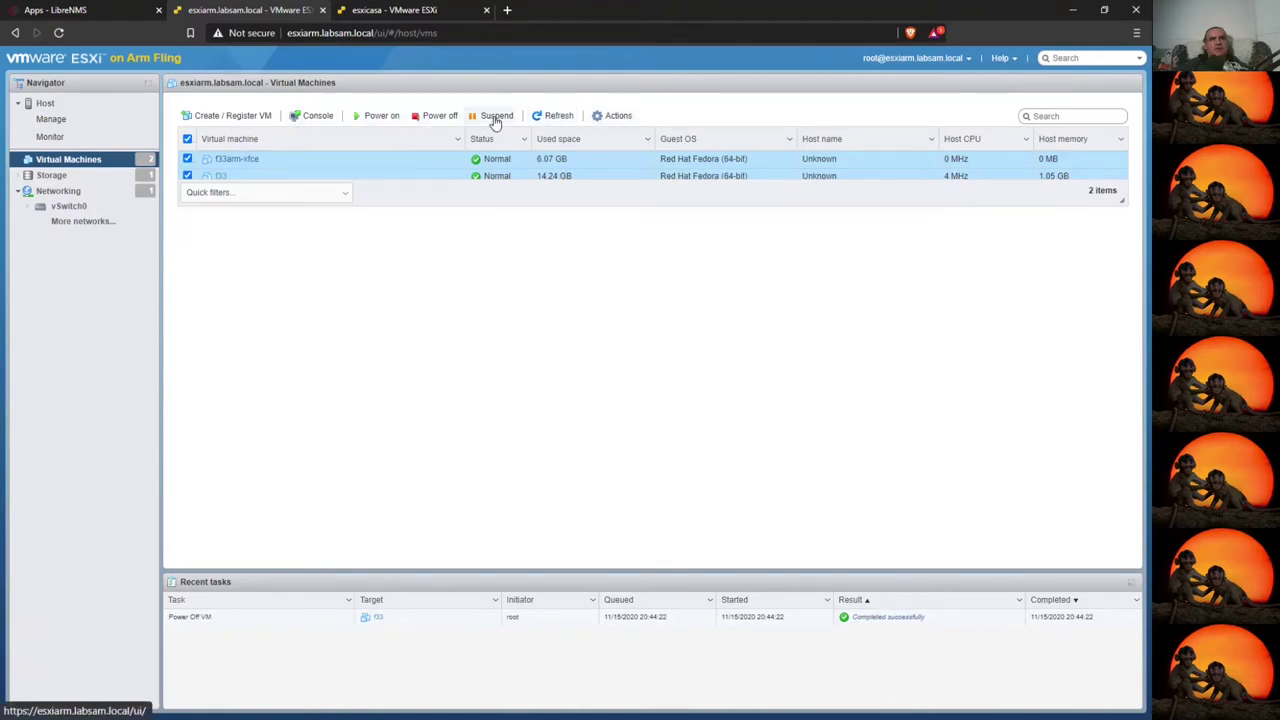
- Delete the selected f33arm-xfce and f33 VMs through Actions > Delete and confirm
left_click(612, 116)
left_click(637, 427)
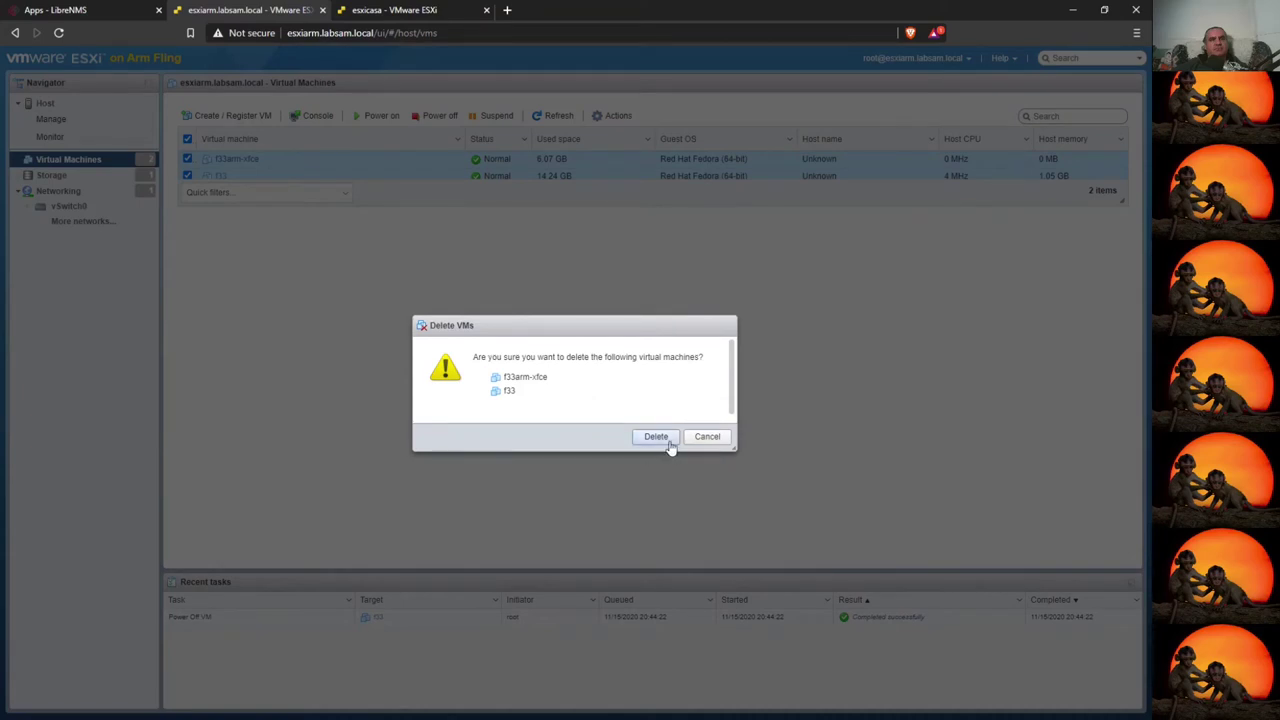
left_click(656, 437)
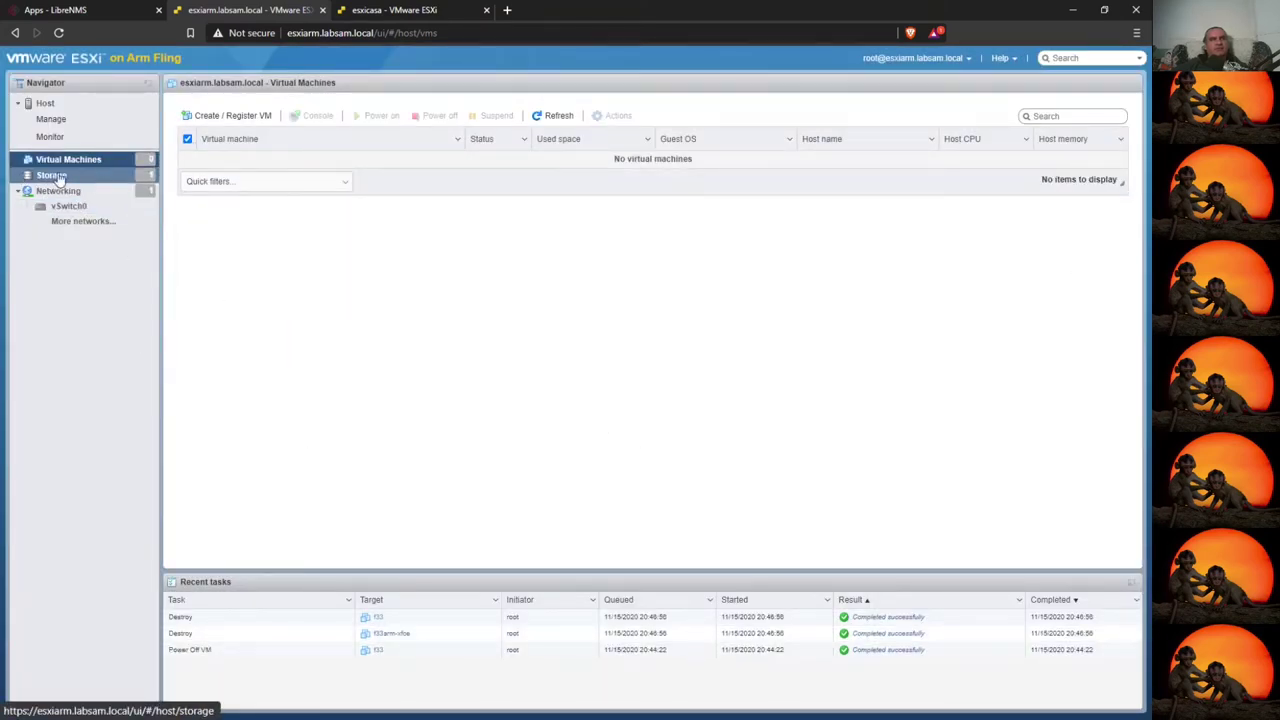
- Open esxiarm's Storage, then browse the NFS01 datastore files from esxicasa
left_click(52, 176)
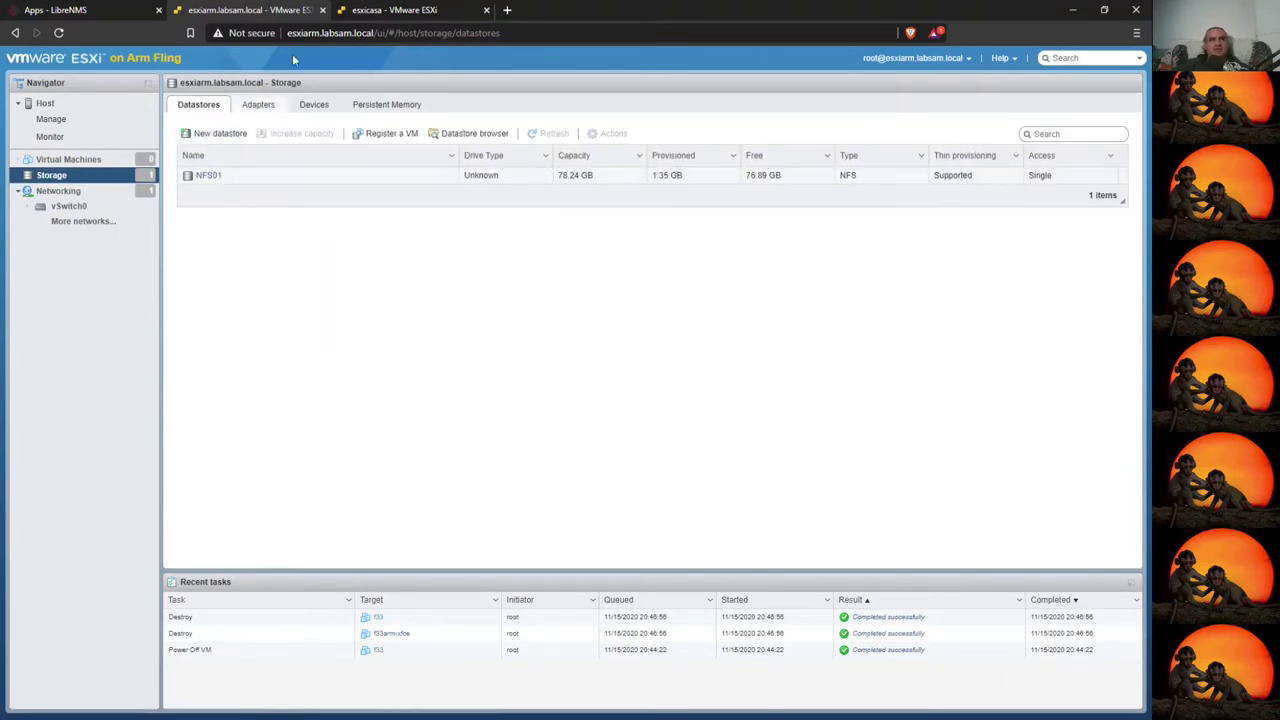
left_click(368, 9)
left_click(52, 225)
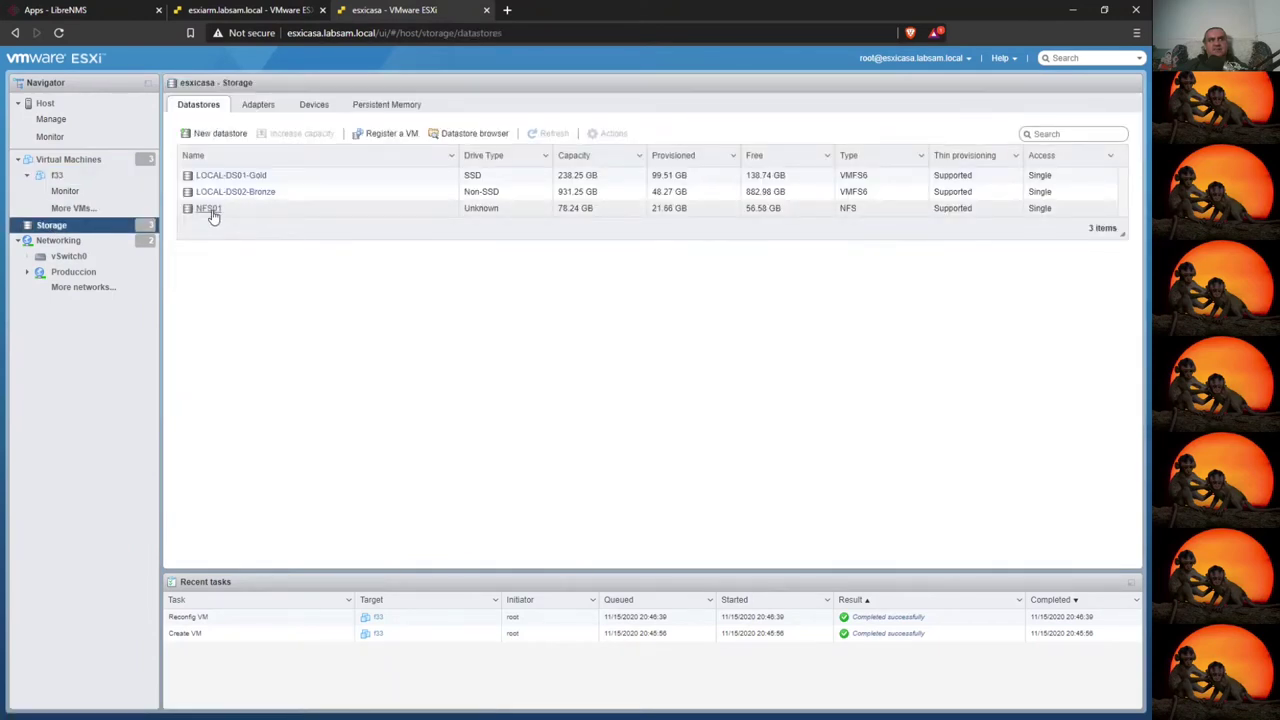
left_click(205, 210)
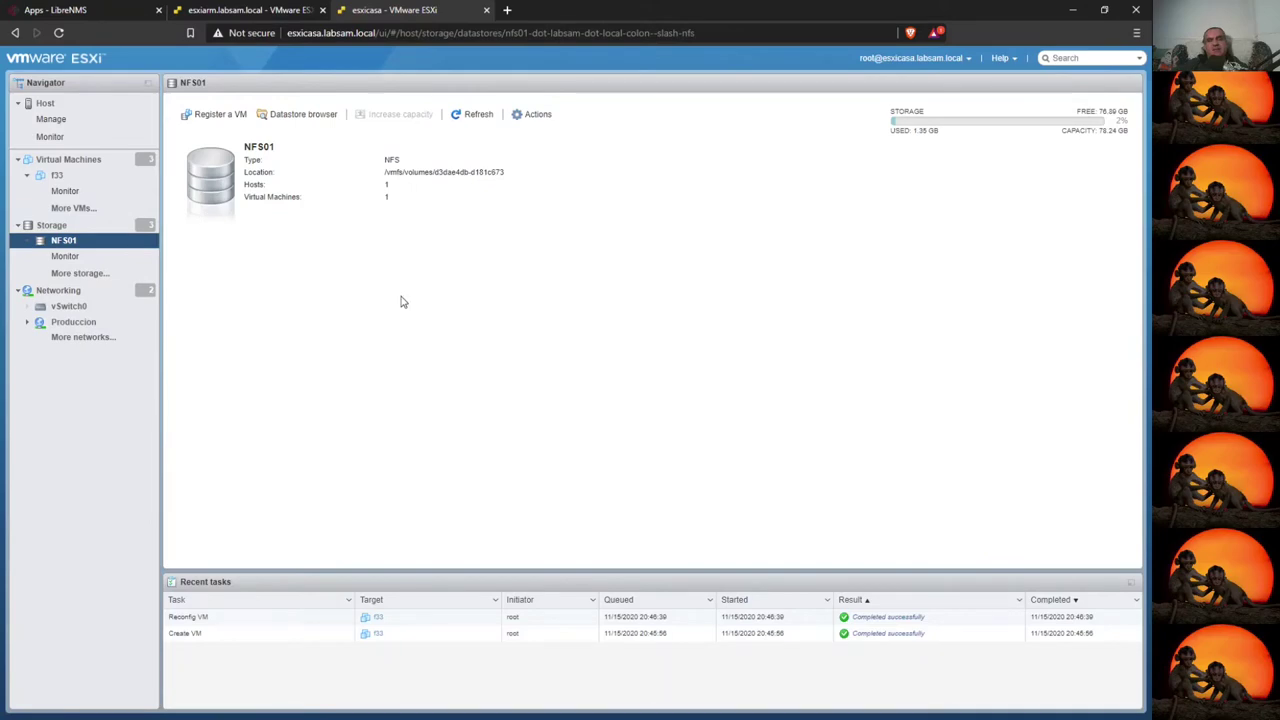
left_click(296, 114)
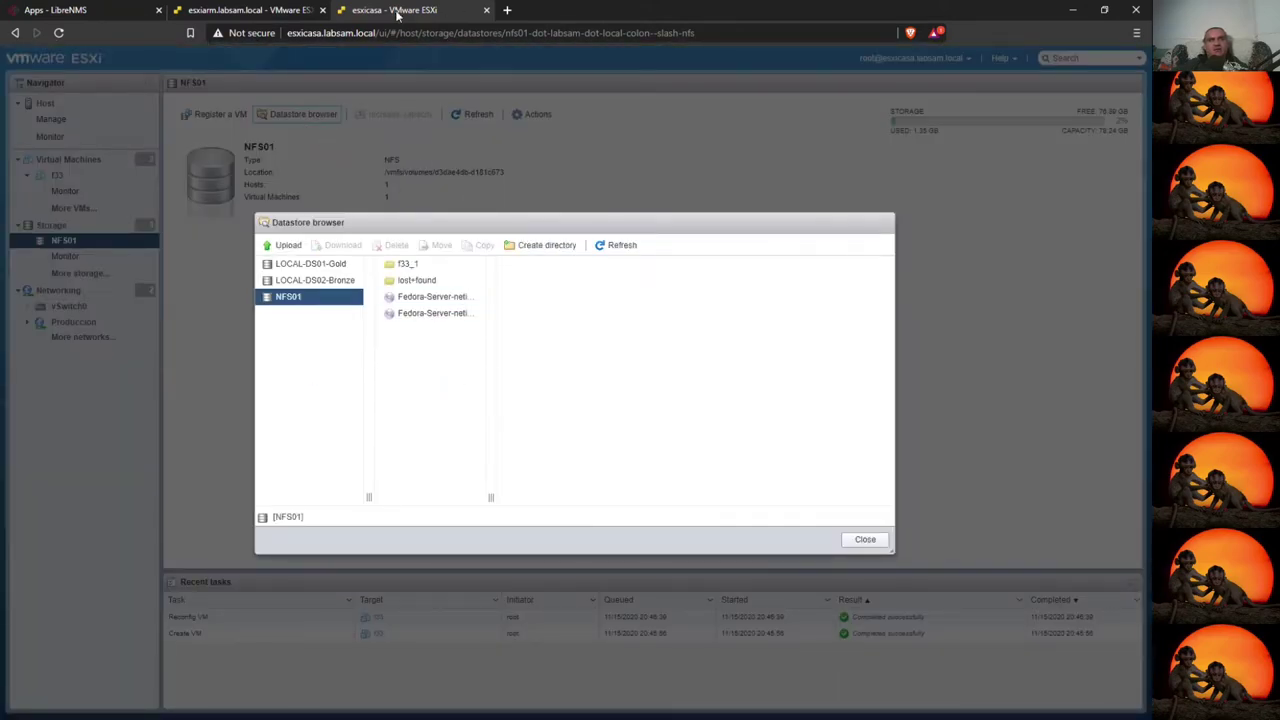
- Browse NFS01 from esxiarm as well, then close both datastore file listings
left_click(248, 10)
left_click(267, 177)
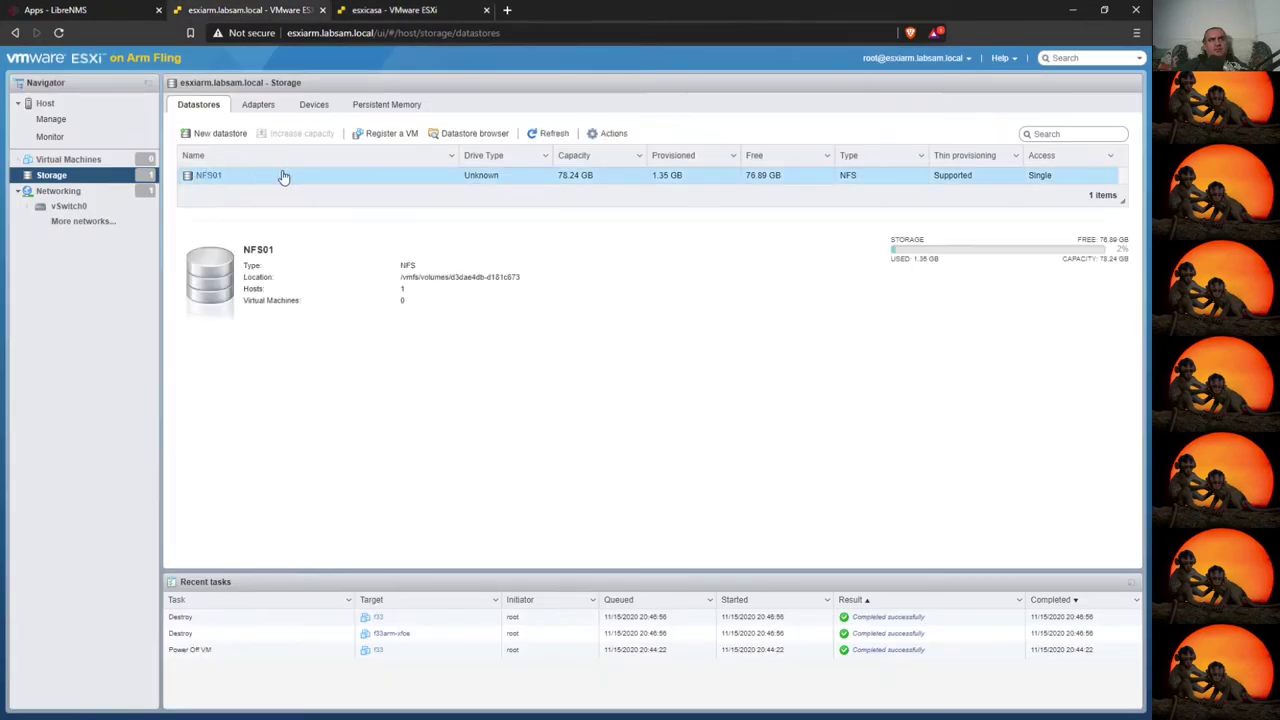
left_click(458, 137)
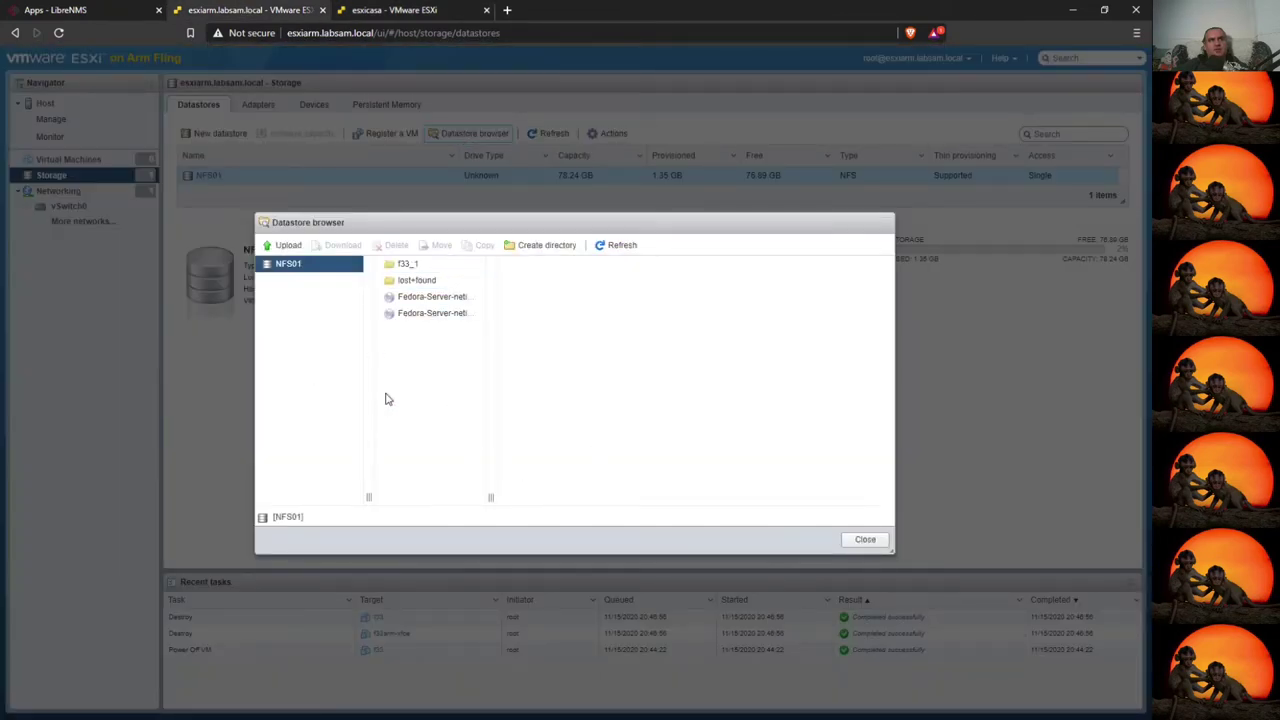
left_click(865, 541)
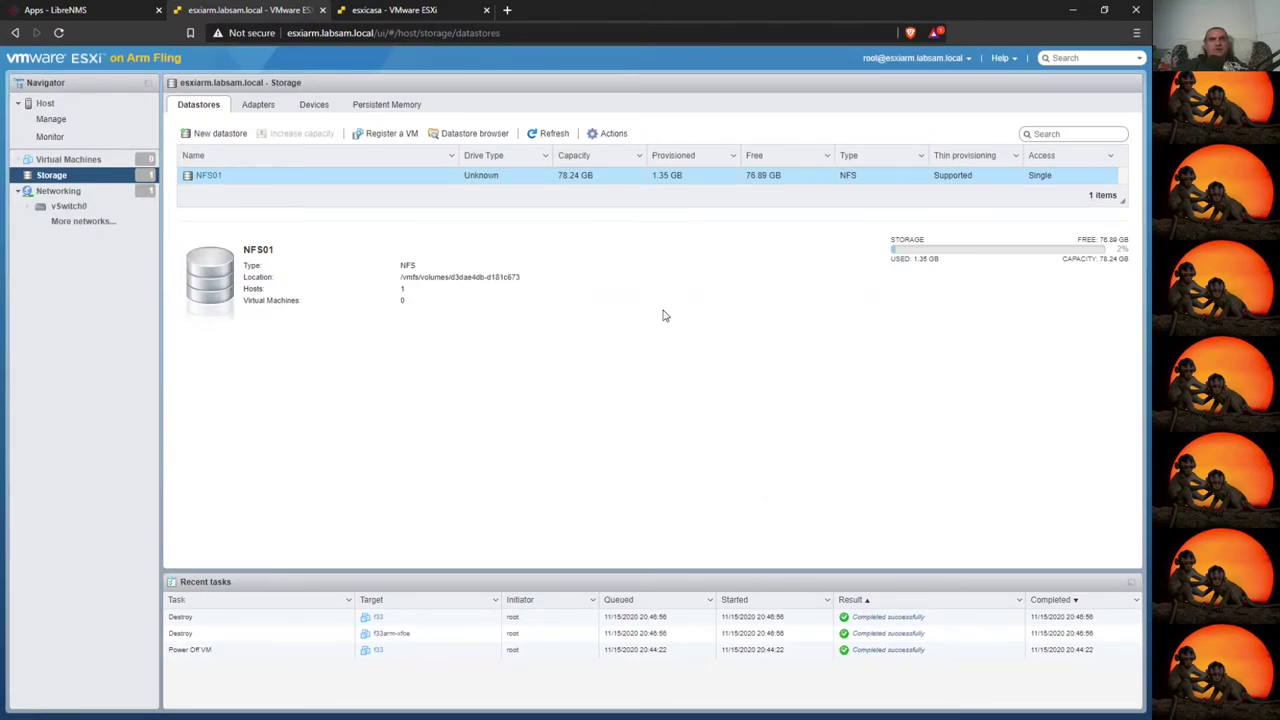
left_click(407, 12)
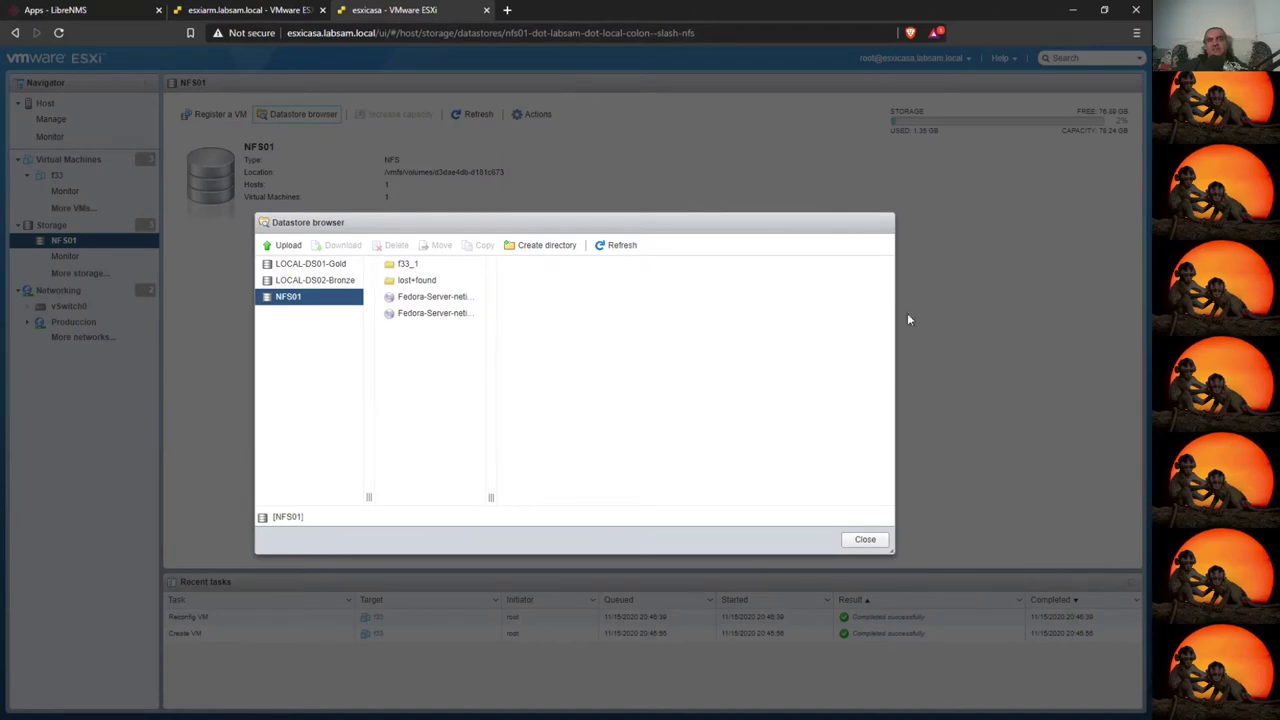
left_click(865, 539)
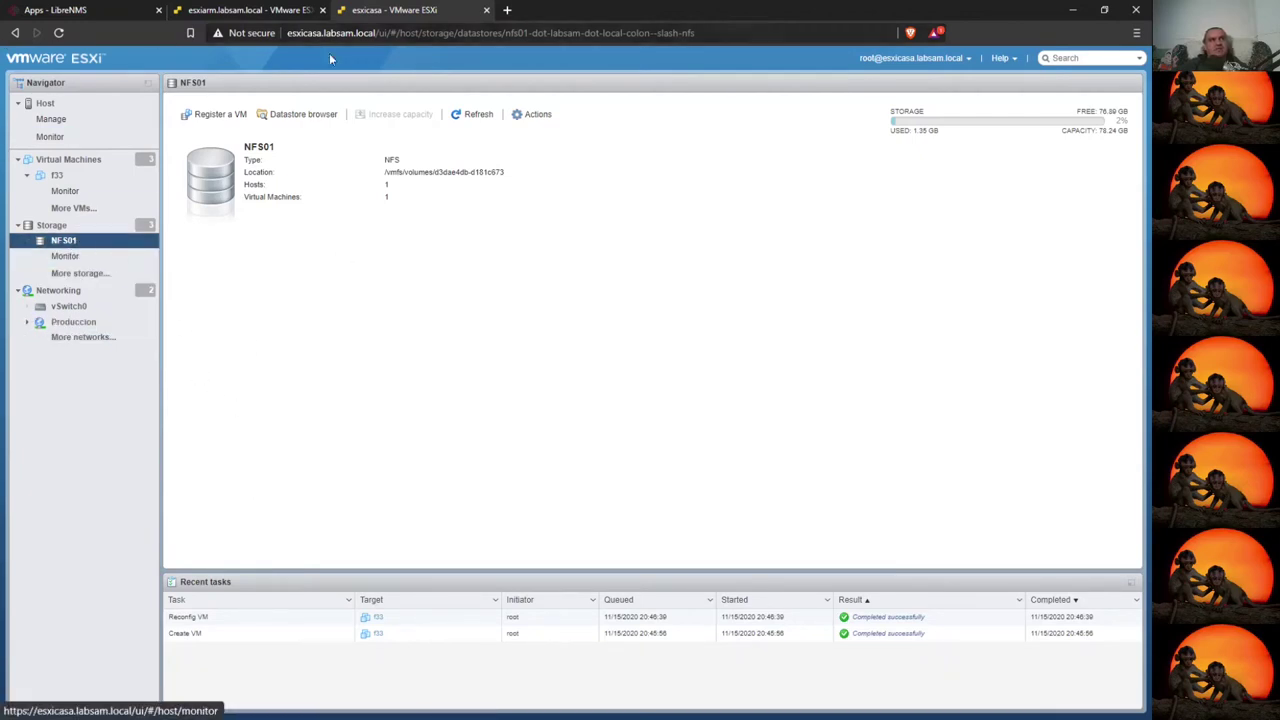
- Open the NFS virtual machine's page from esxicasa's VM list
left_click(42, 103)
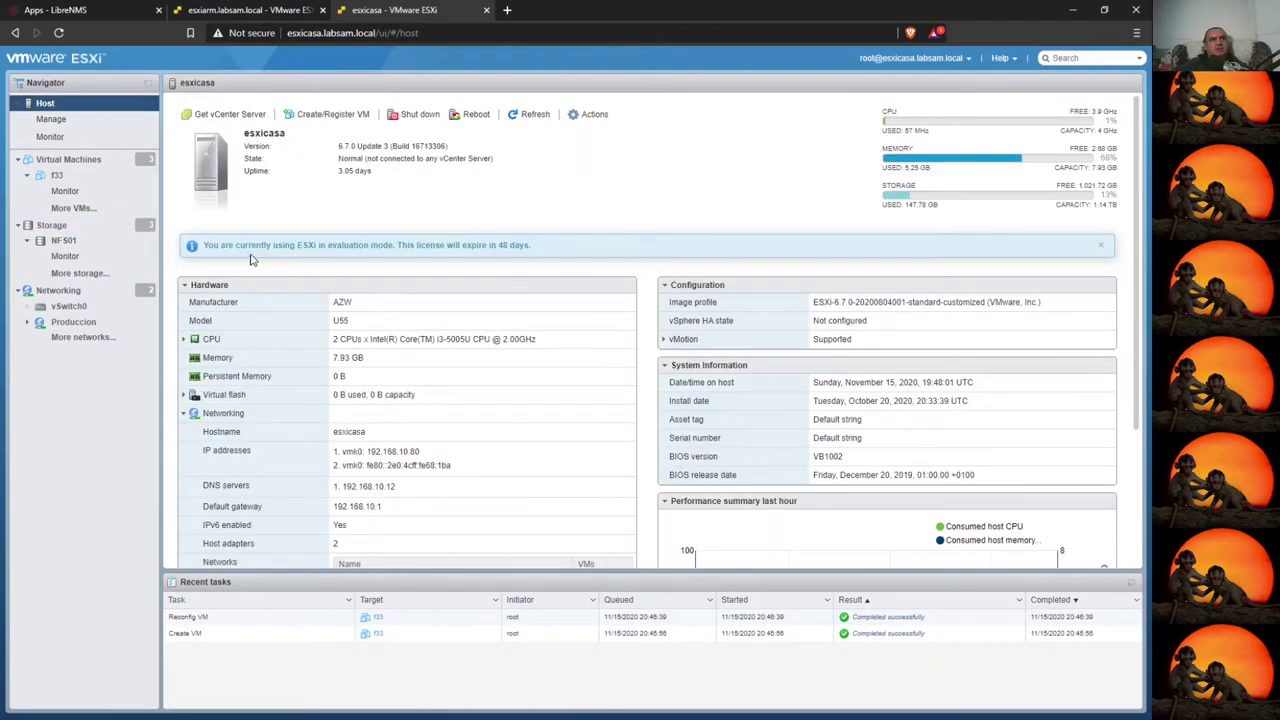
left_click(62, 160)
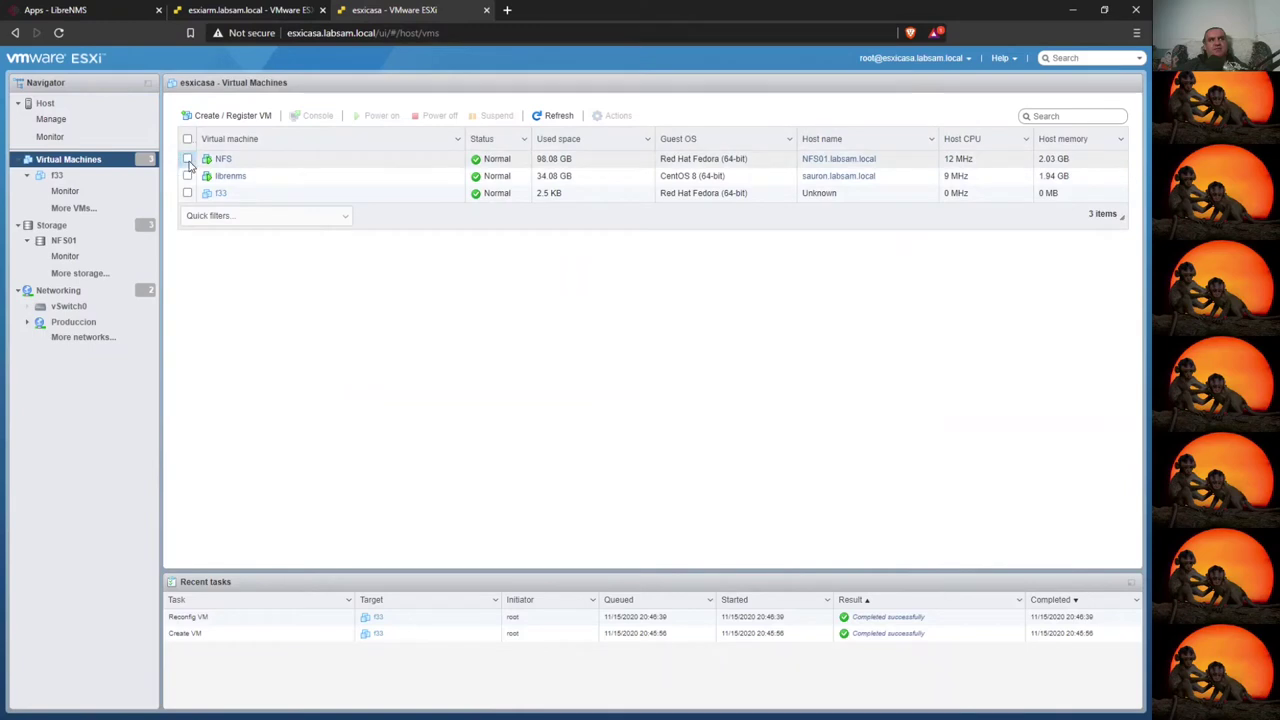
left_click(188, 160)
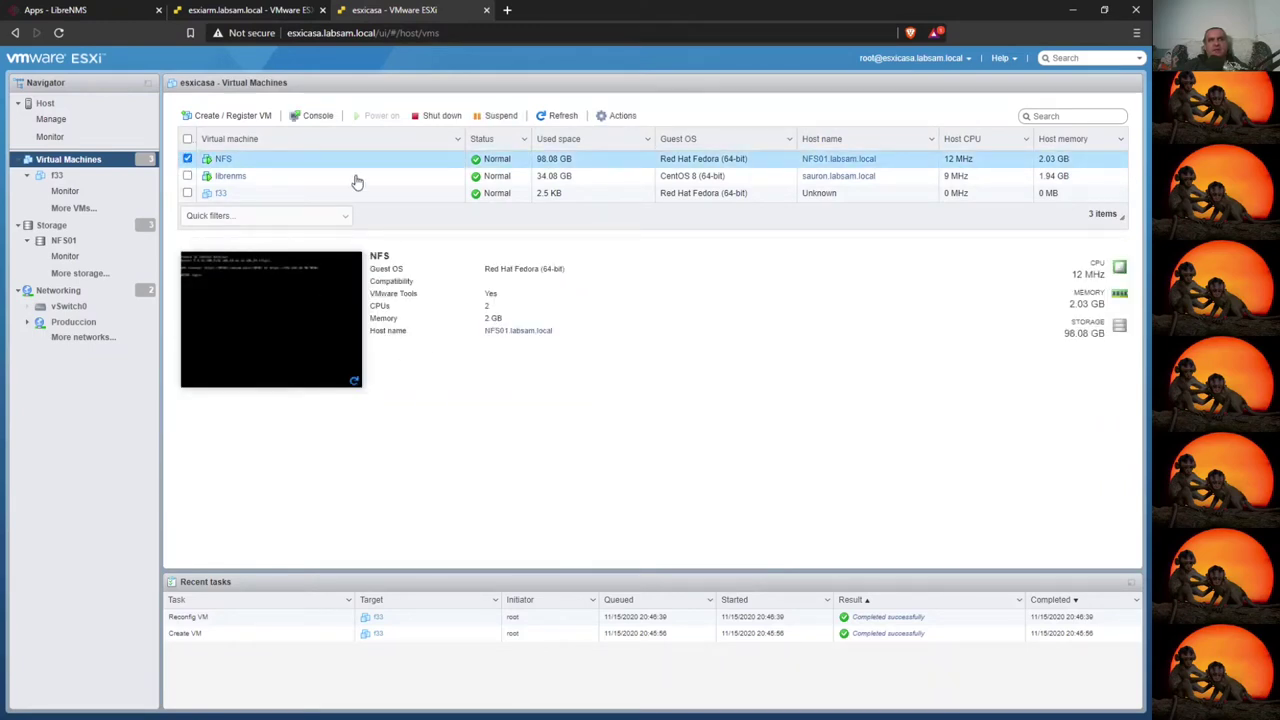
left_click(223, 159)
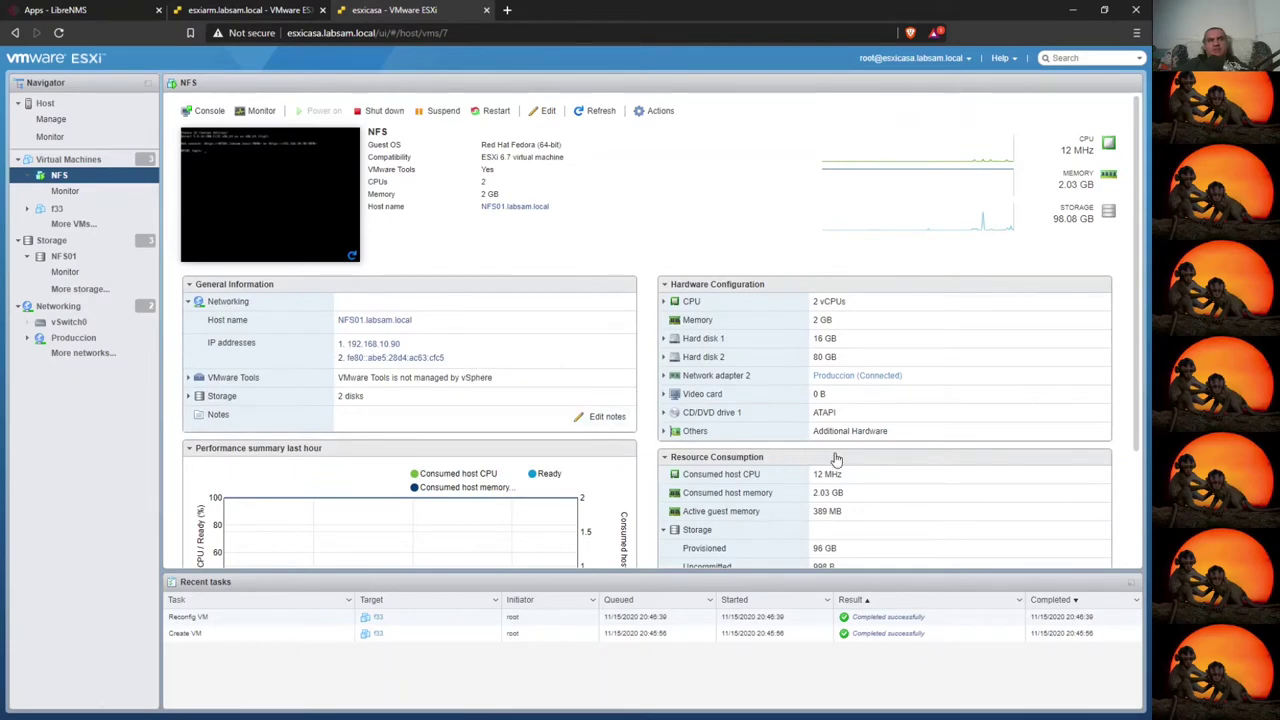
- Expand Hard disk 1 and 2 and select their backing paths, including the 80 GB NFS_1.vmdk
scroll(836, 457, "down", 1)
left_click(786, 219)
left_click(786, 201)
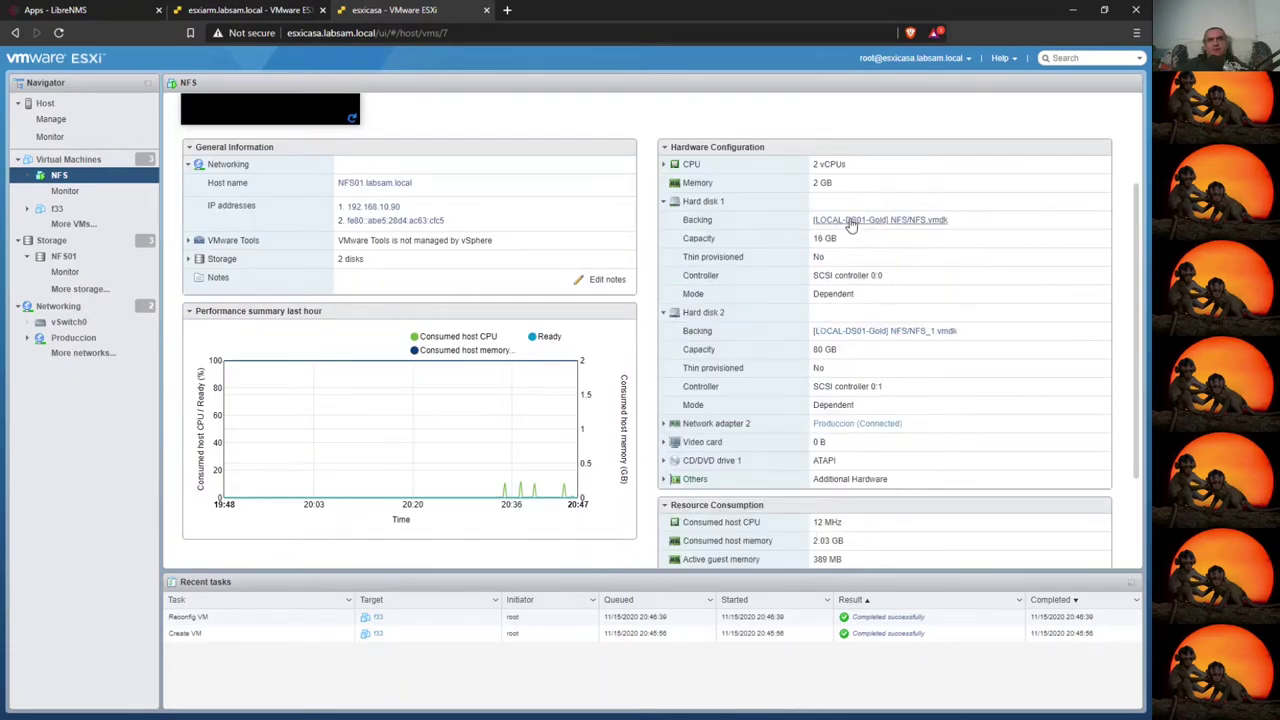
triple_click(996, 228)
left_click_drag(988, 338, 810, 336)
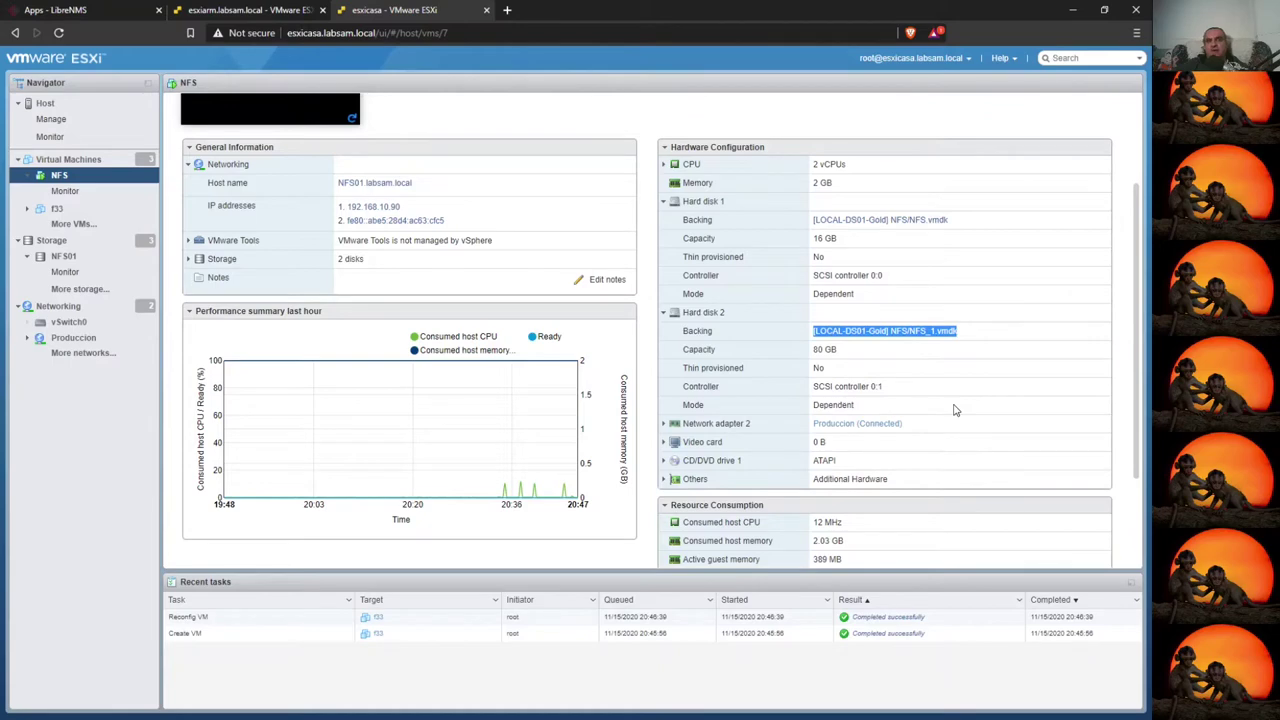
scroll(711, 389, "up", 3)
scroll(731, 417, "down", 1)
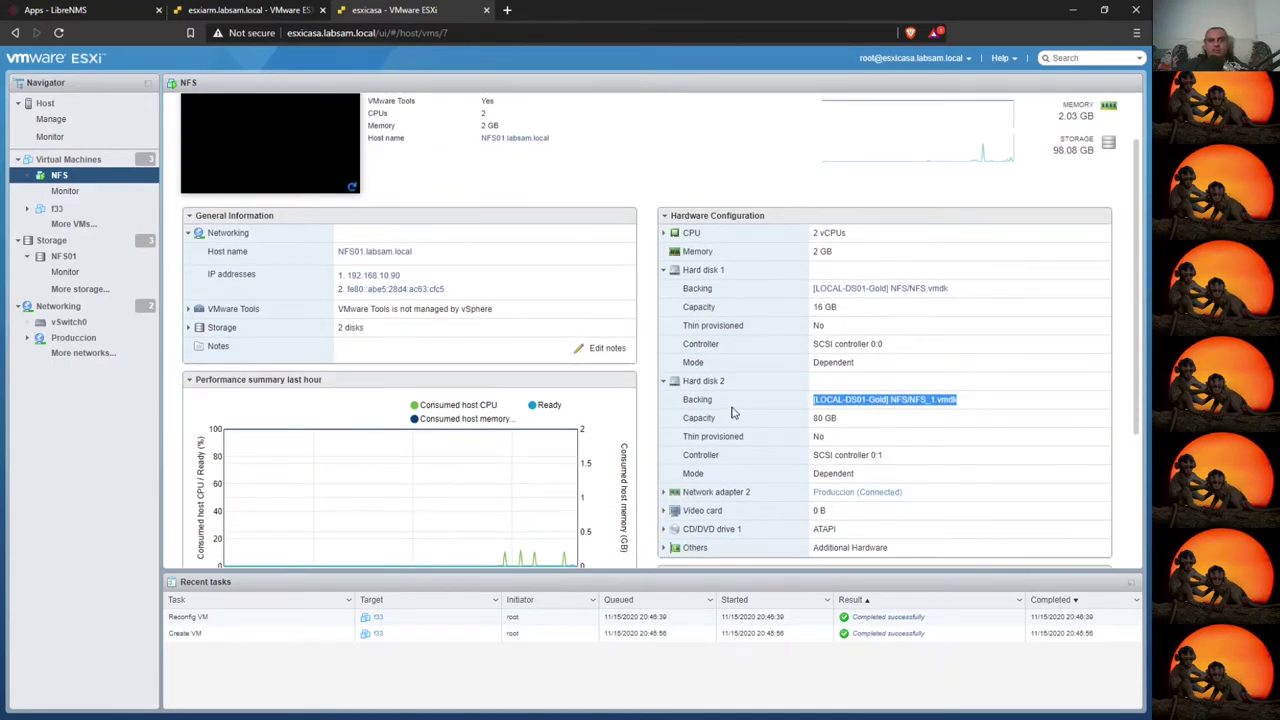
scroll(731, 412, "up", 1)
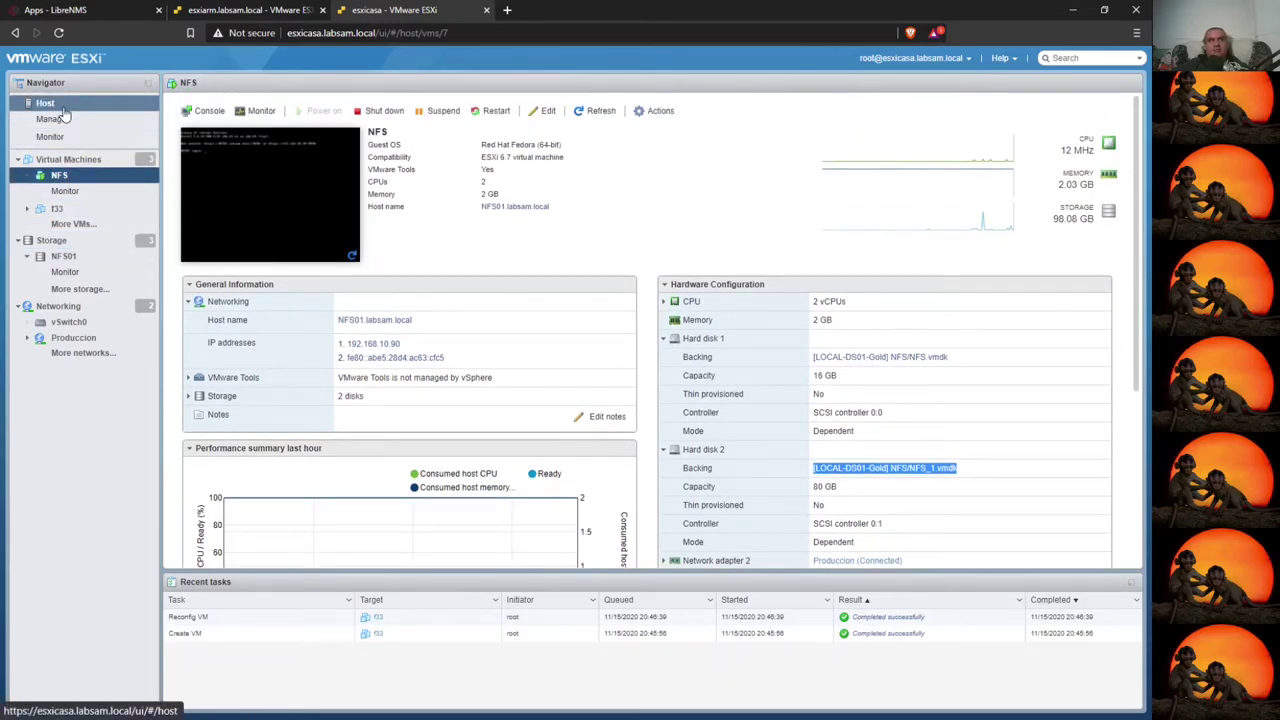
- On the esxiarm host, list its virtual machines and launch the New virtual machine wizard
key("ctrl+Page_Up")
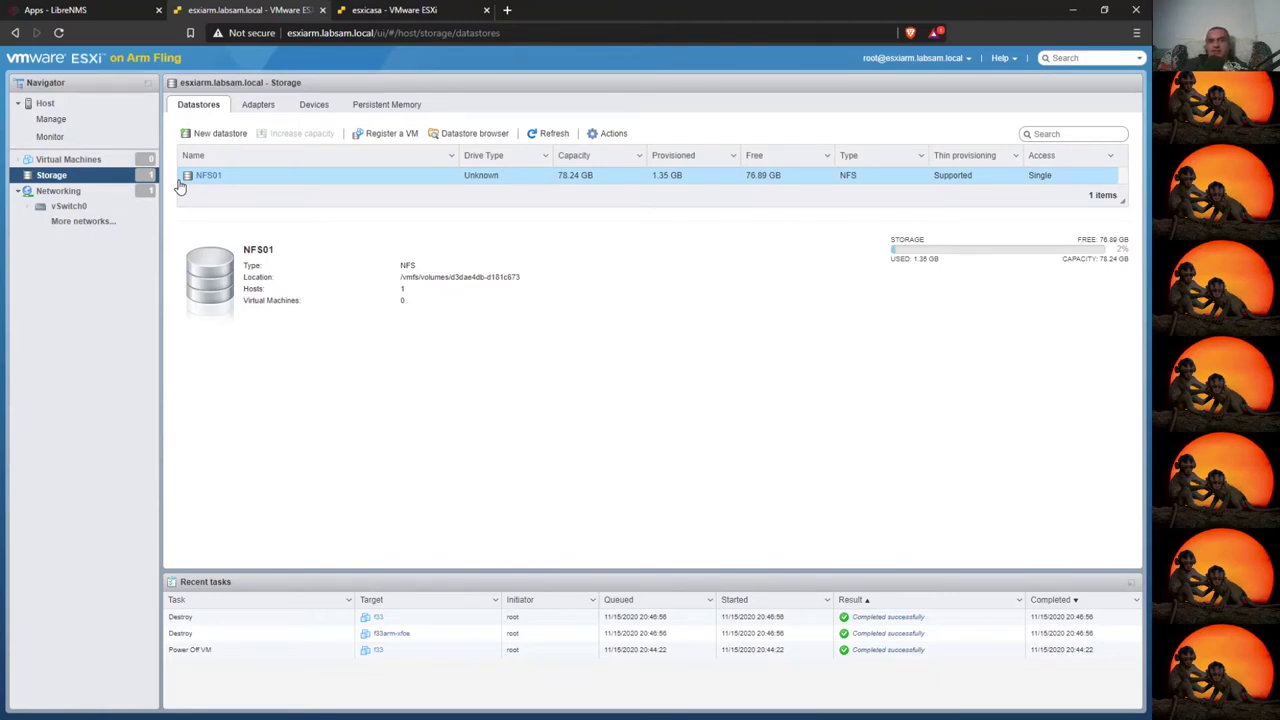
left_click(68, 159)
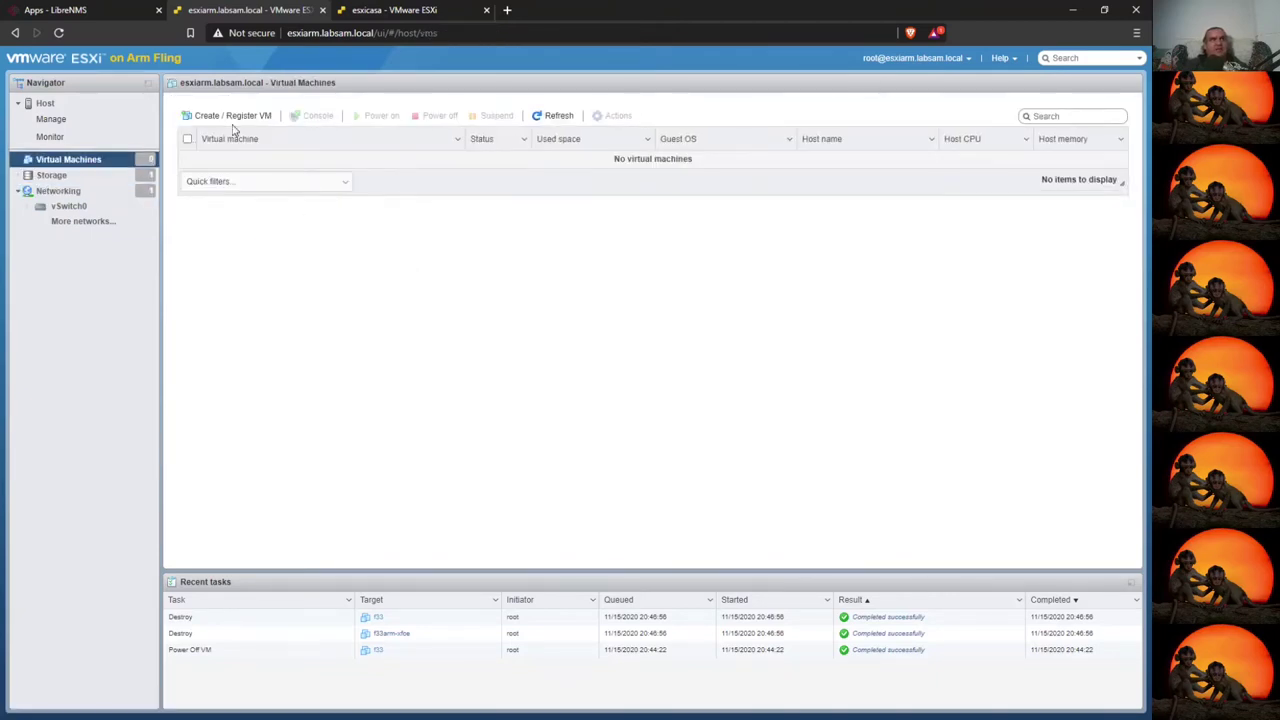
left_click(229, 117)
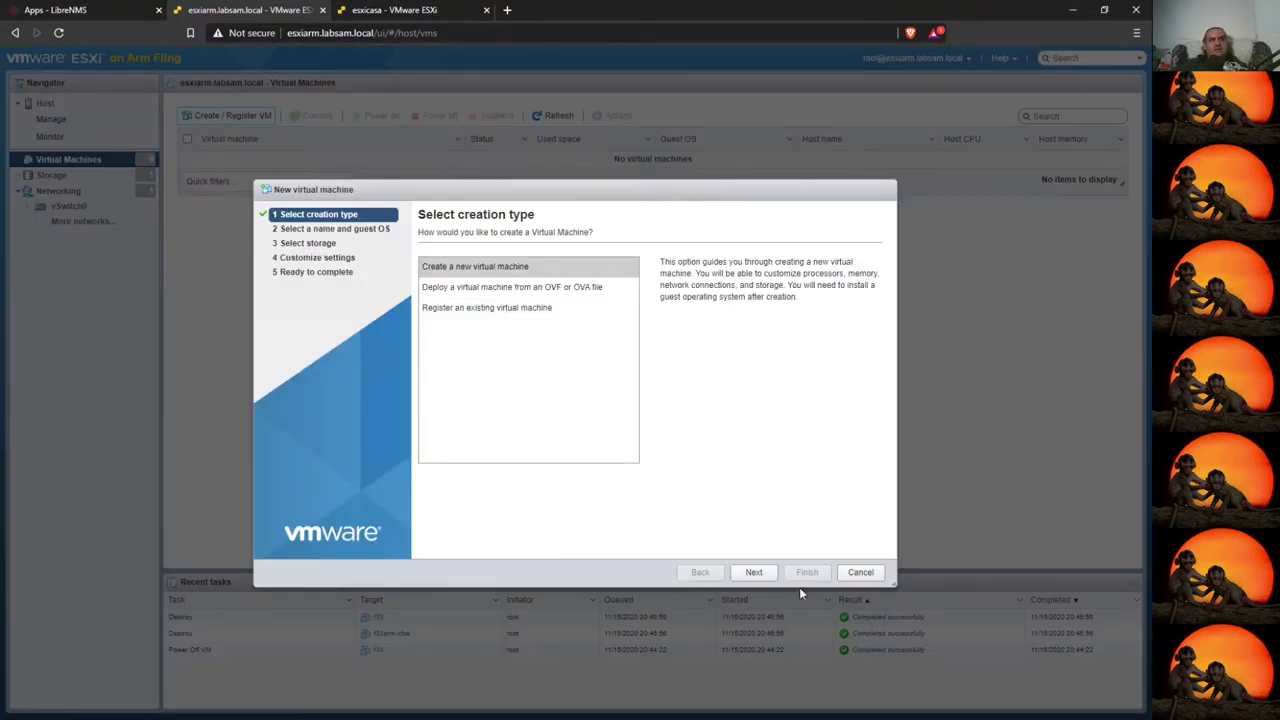
- Create a new VM named f33arm with guest OS Linux, Red Hat Fedora (64-bit)
left_click(753, 572)
left_click(511, 280)
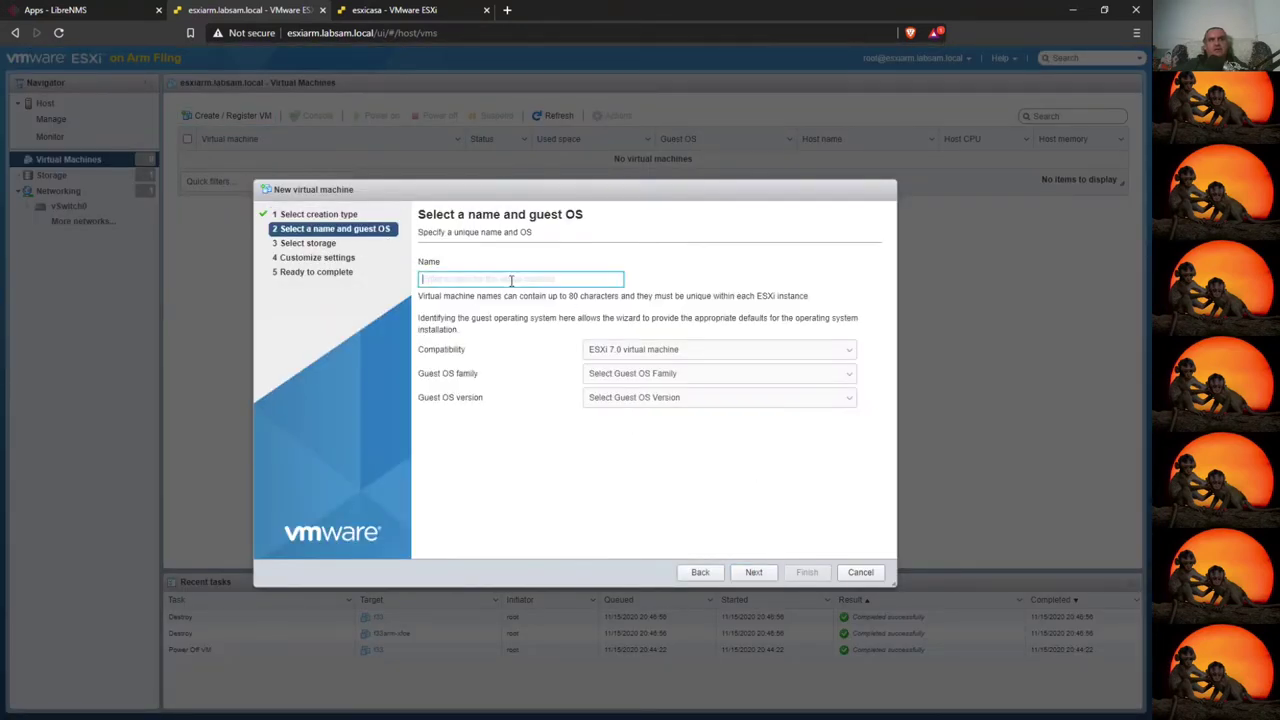
type("f33arm")
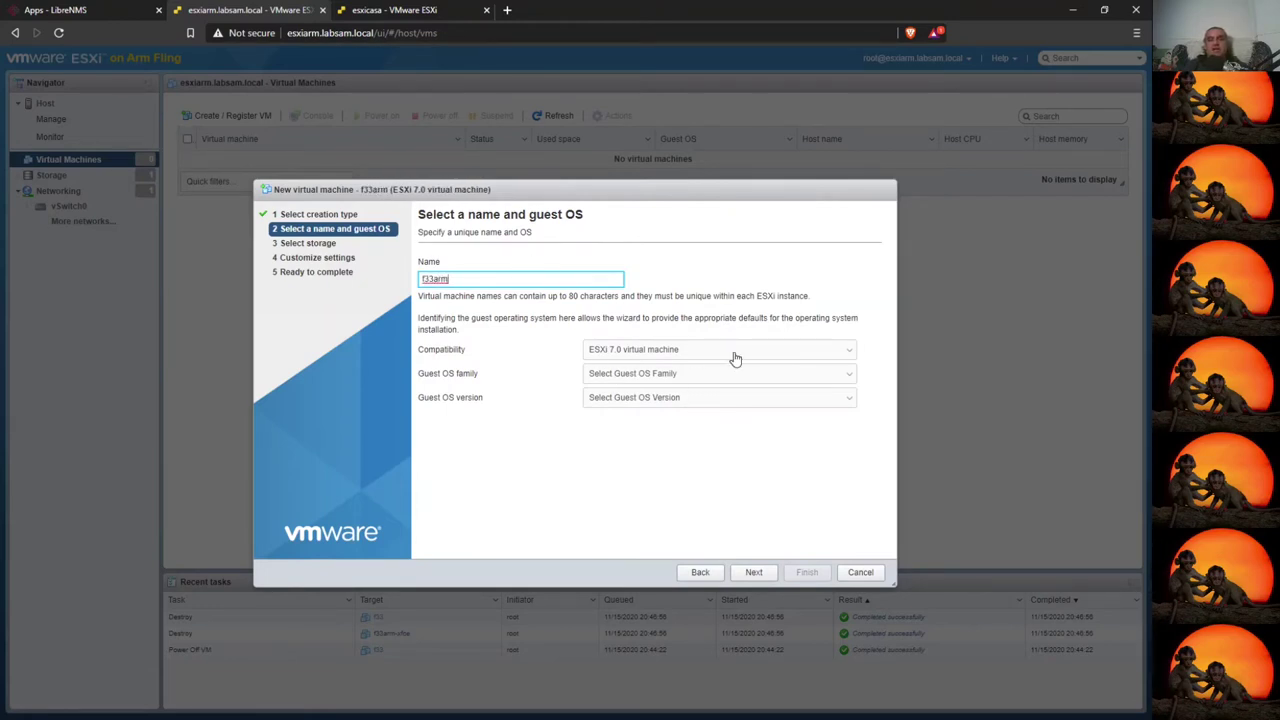
left_click(678, 375)
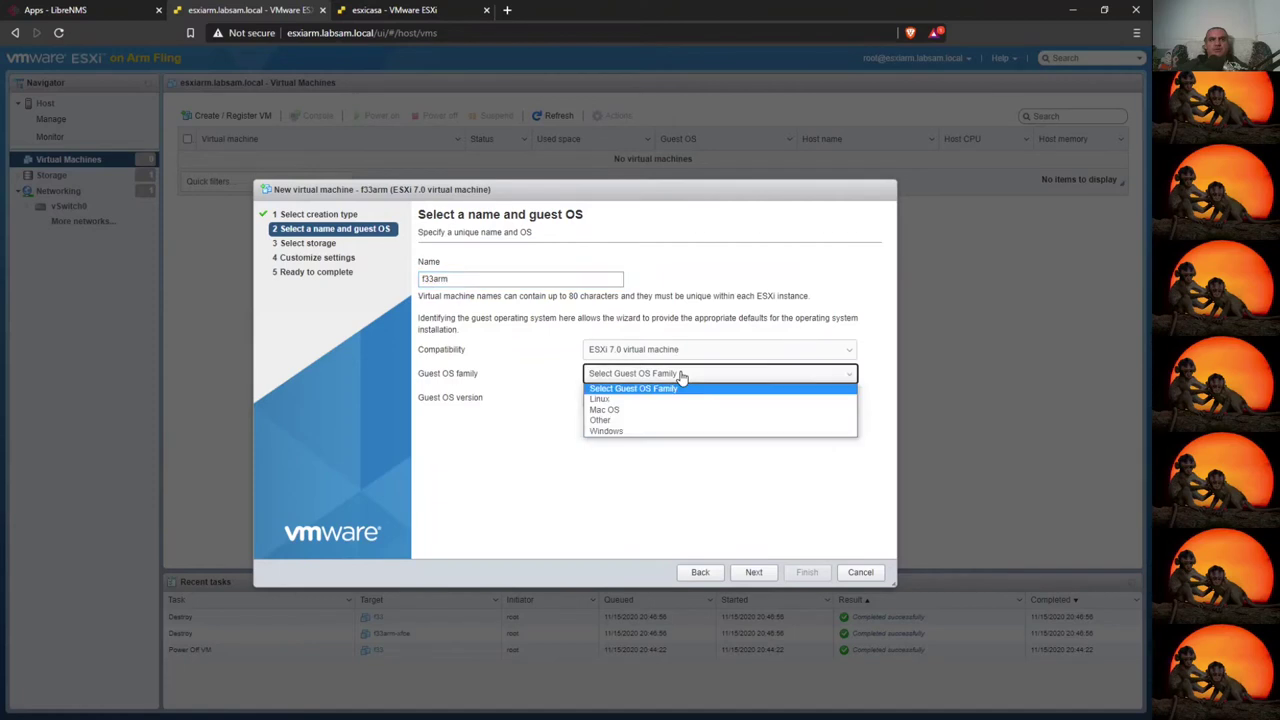
left_click(630, 402)
left_click(758, 398)
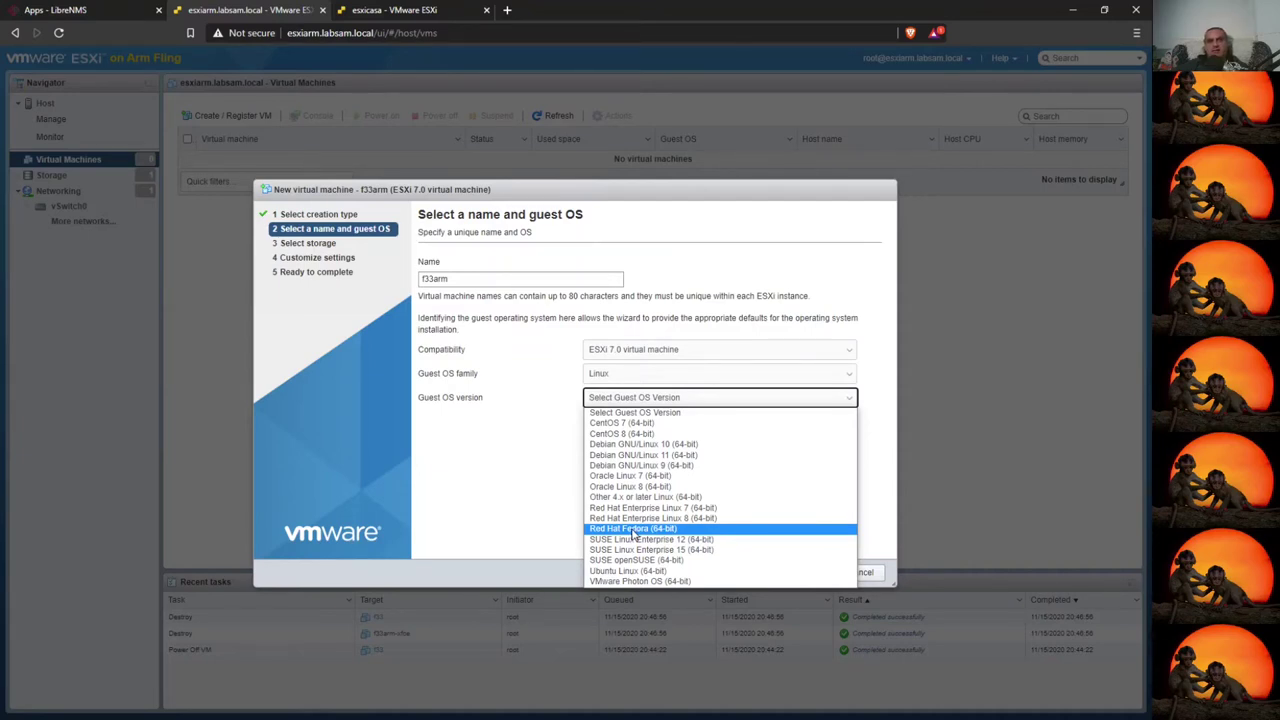
left_click(632, 530)
left_click(754, 572)
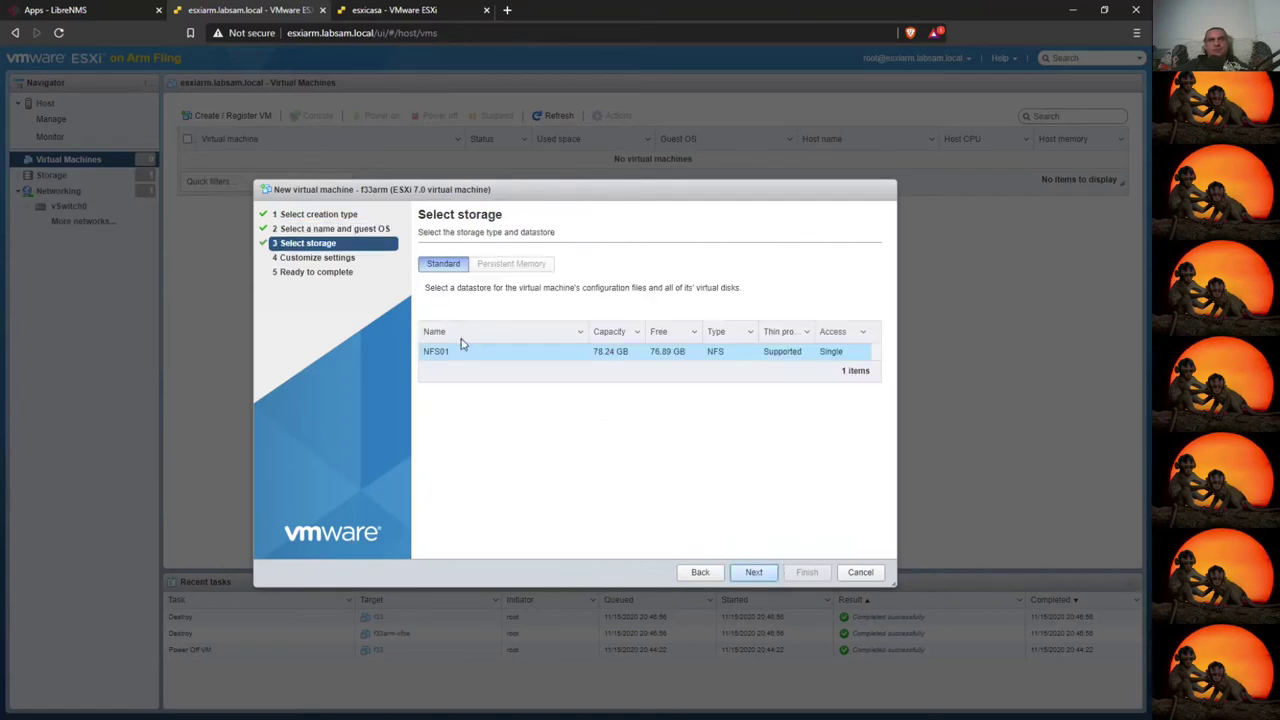
- Keep NFS01 storage and set Network Adapter 1's type to VMXNET 3
left_click(754, 570)
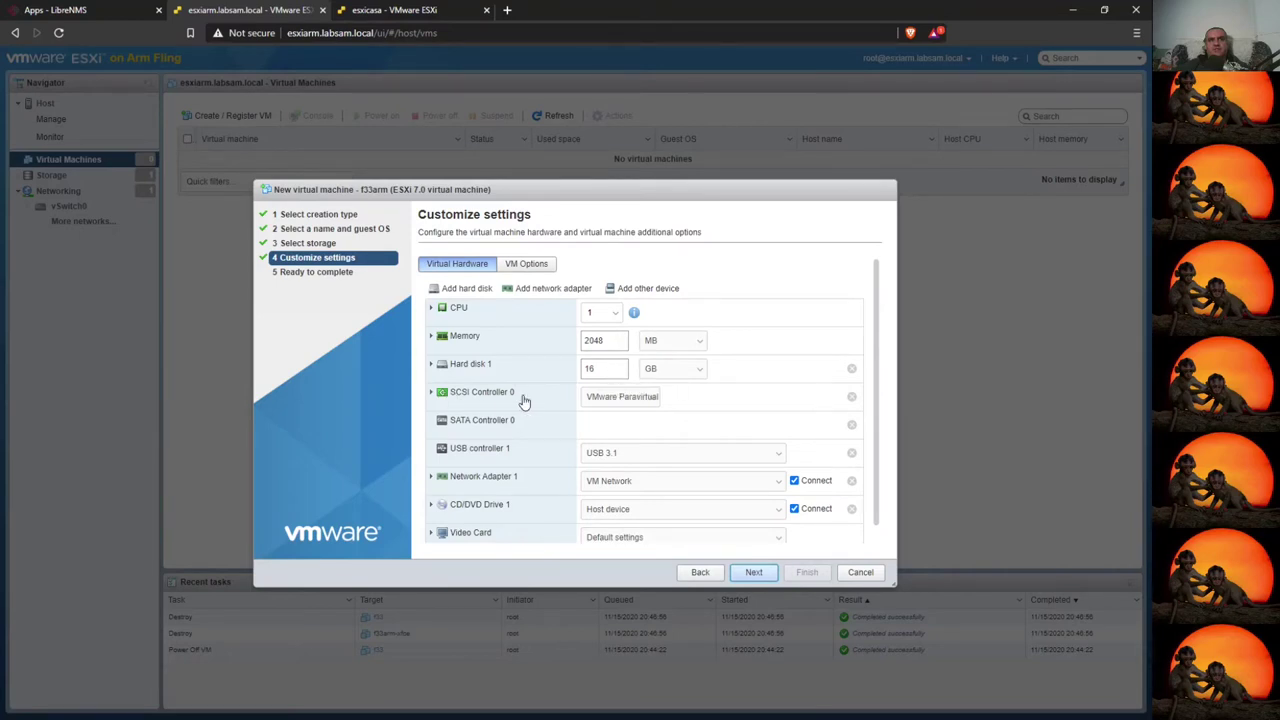
left_click(431, 366)
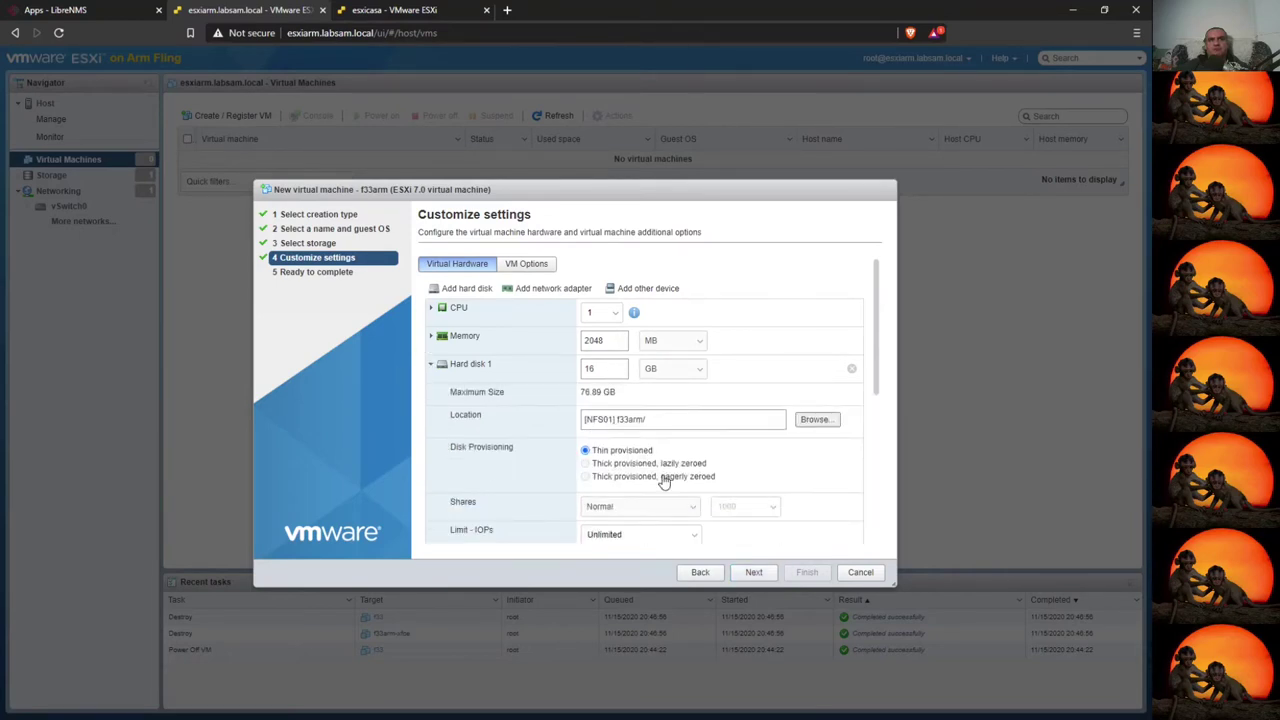
scroll(630, 540, "down", 5)
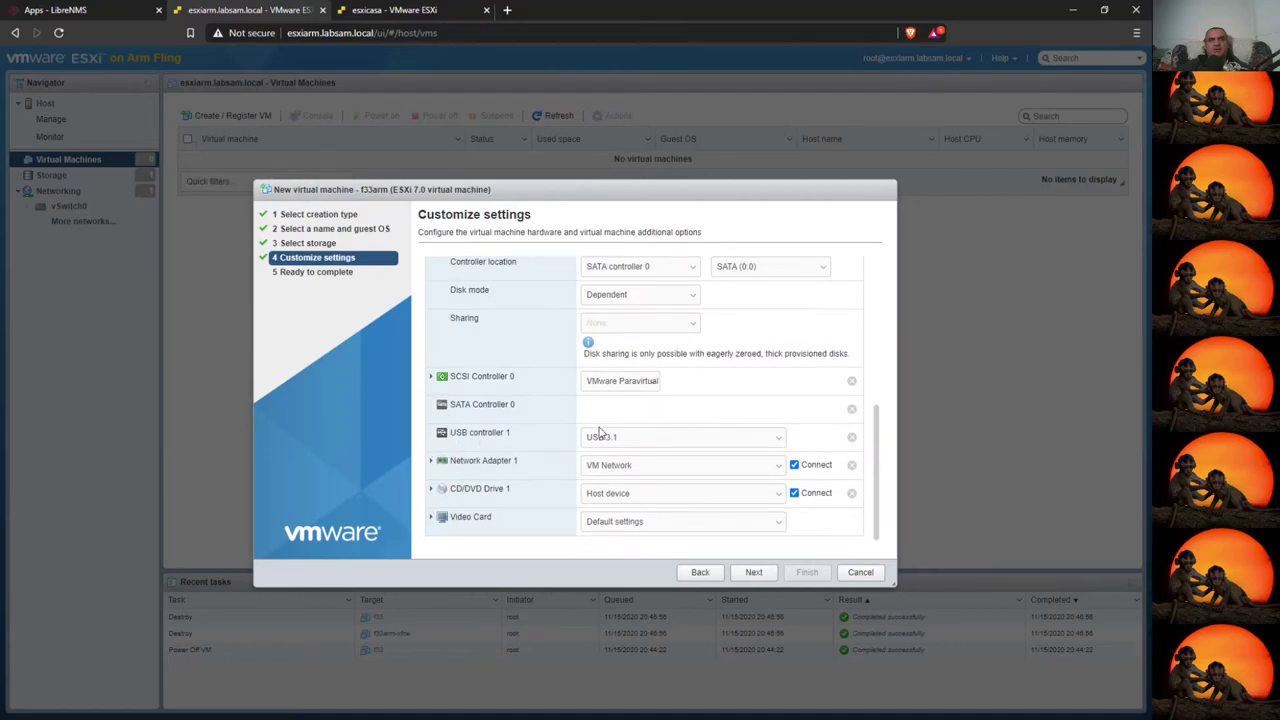
left_click(431, 461)
scroll(530, 480, "down", 2)
left_click(628, 434)
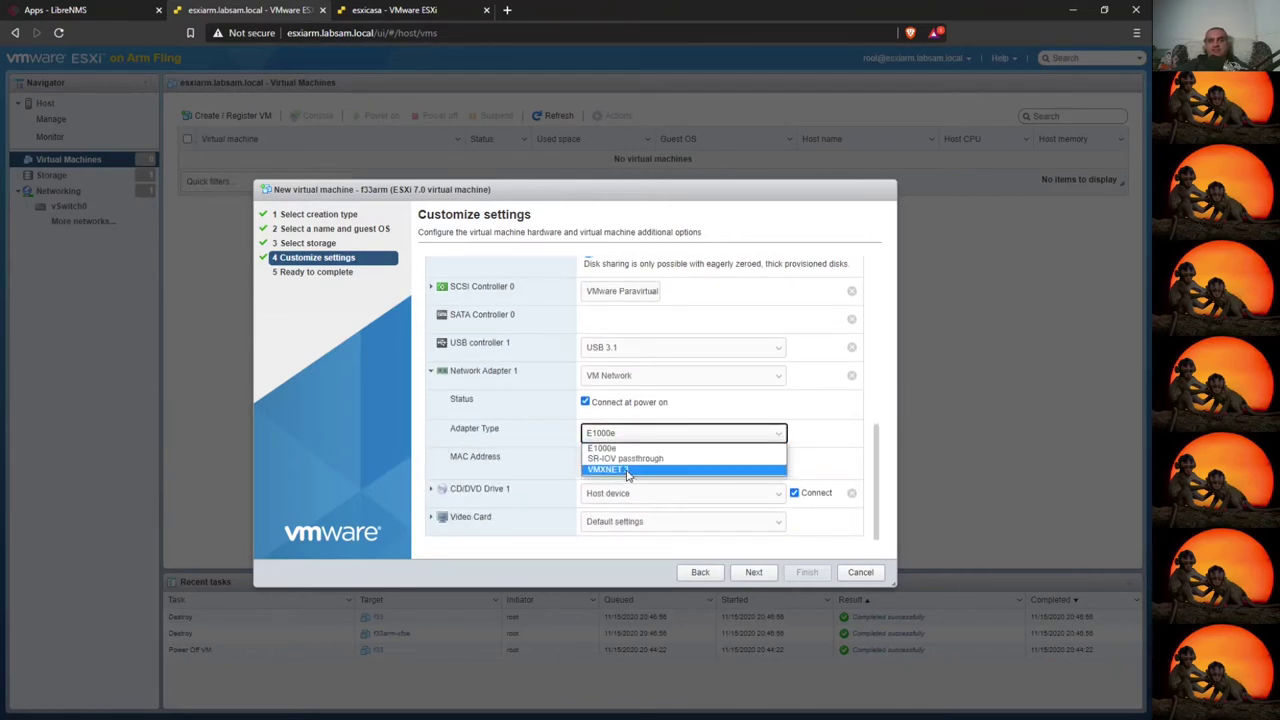
left_click(627, 470)
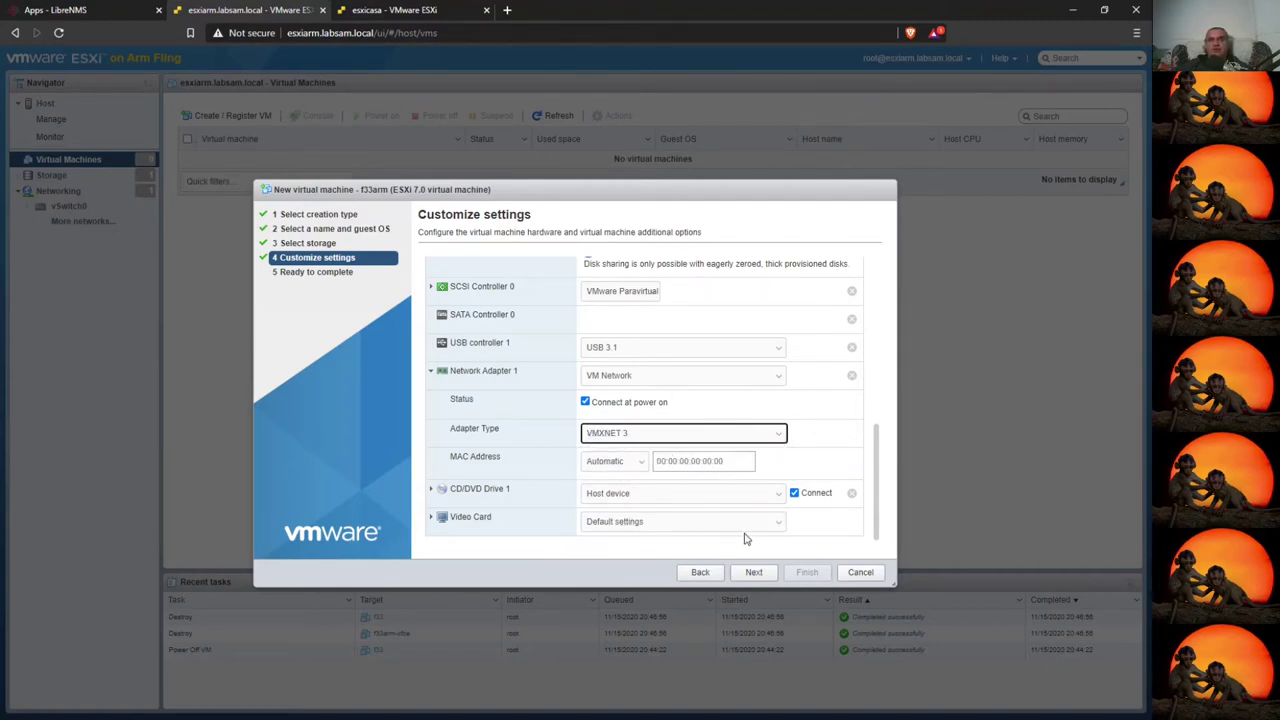
- Switch CD/DVD Drive 1's source to Datastore ISO file
left_click(431, 488)
left_click(646, 460)
left_click(646, 470)
left_click(650, 403)
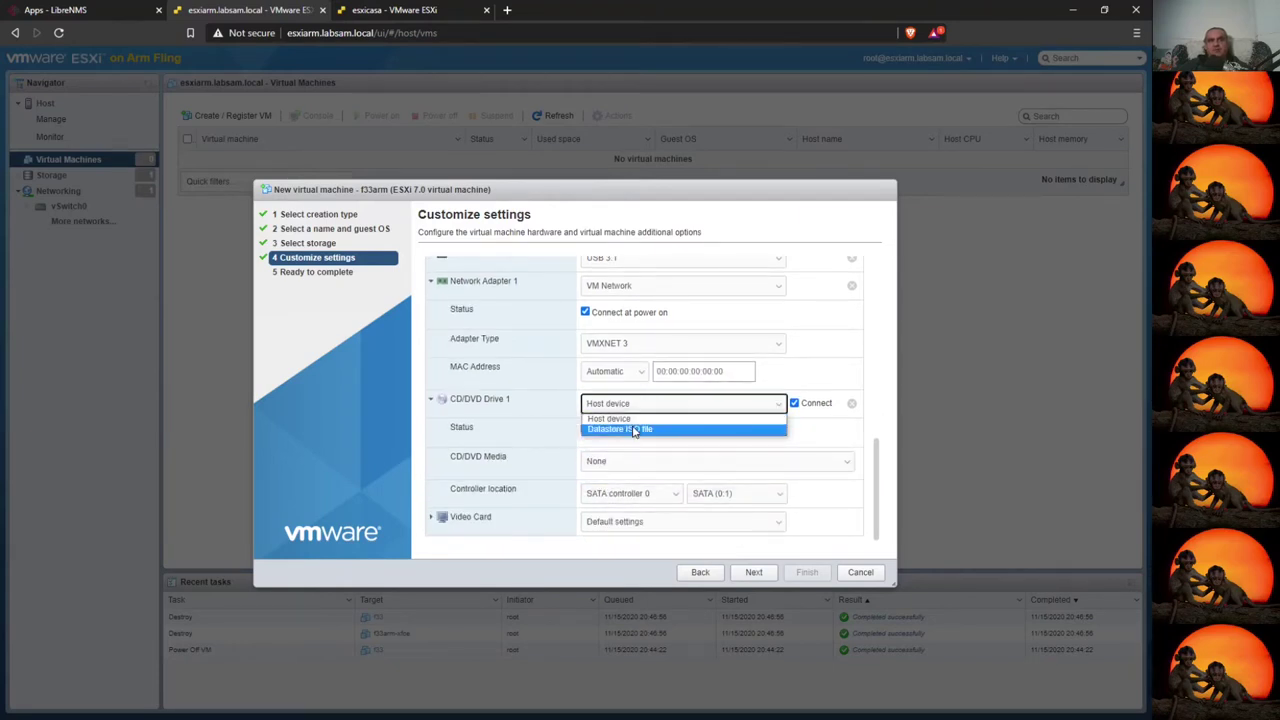
left_click(633, 429)
- Attach Fedora-Server-netinst-aarch64-33-1.2.iso from NFS01 to the CD/DVD drive
left_click(503, 300)
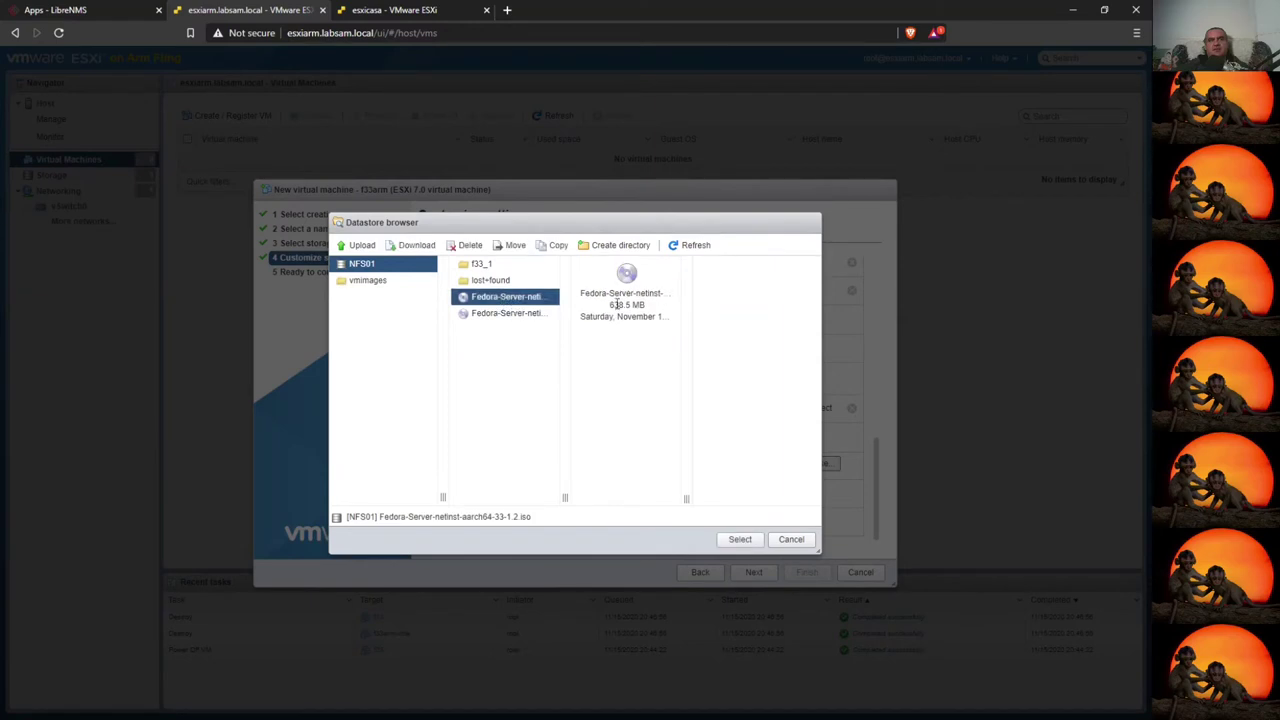
left_click_drag(436, 516, 532, 516)
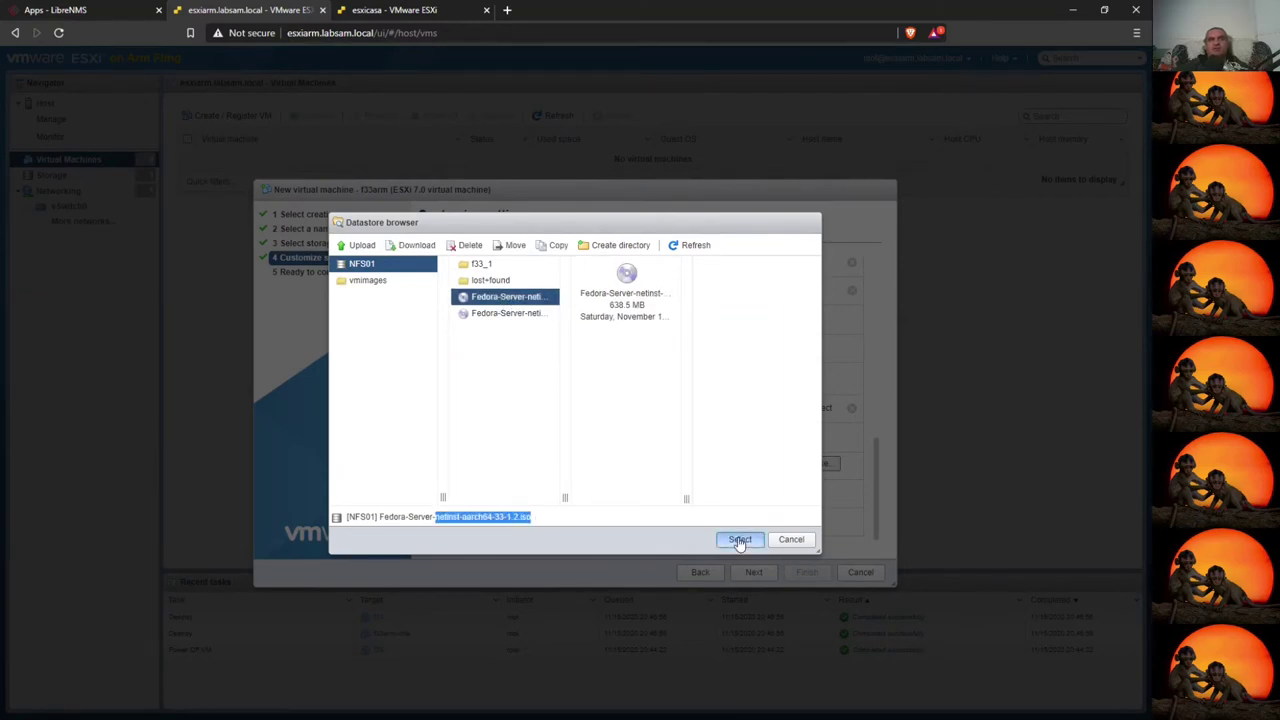
left_click(740, 539)
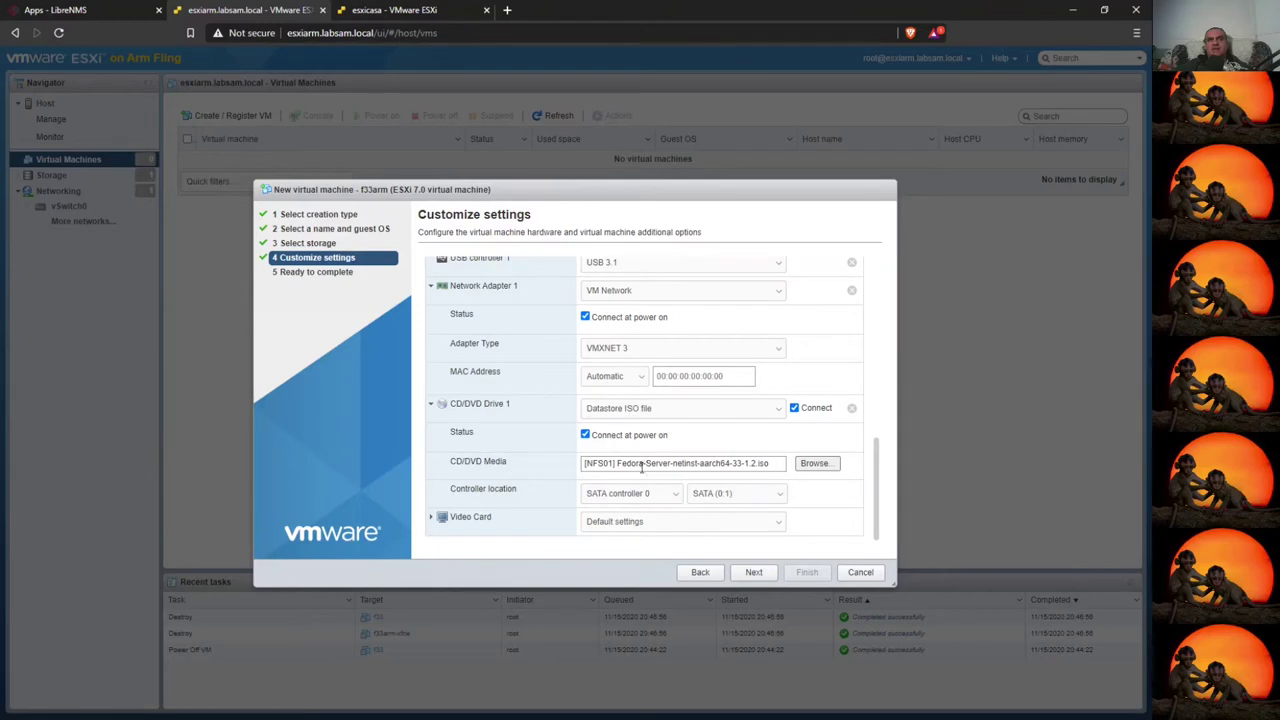
- Keep the USB controller at USB 3.1 and finish creating f33arm
scroll(683, 449, "up", 2)
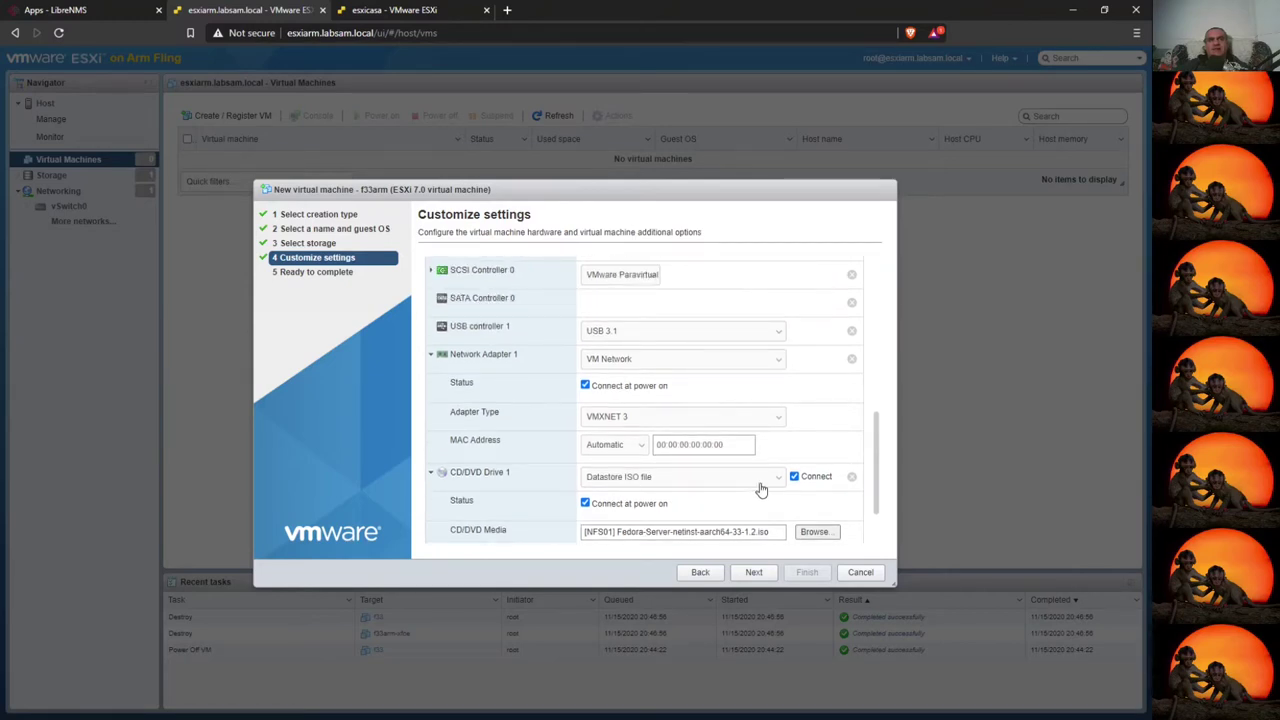
left_click(666, 331)
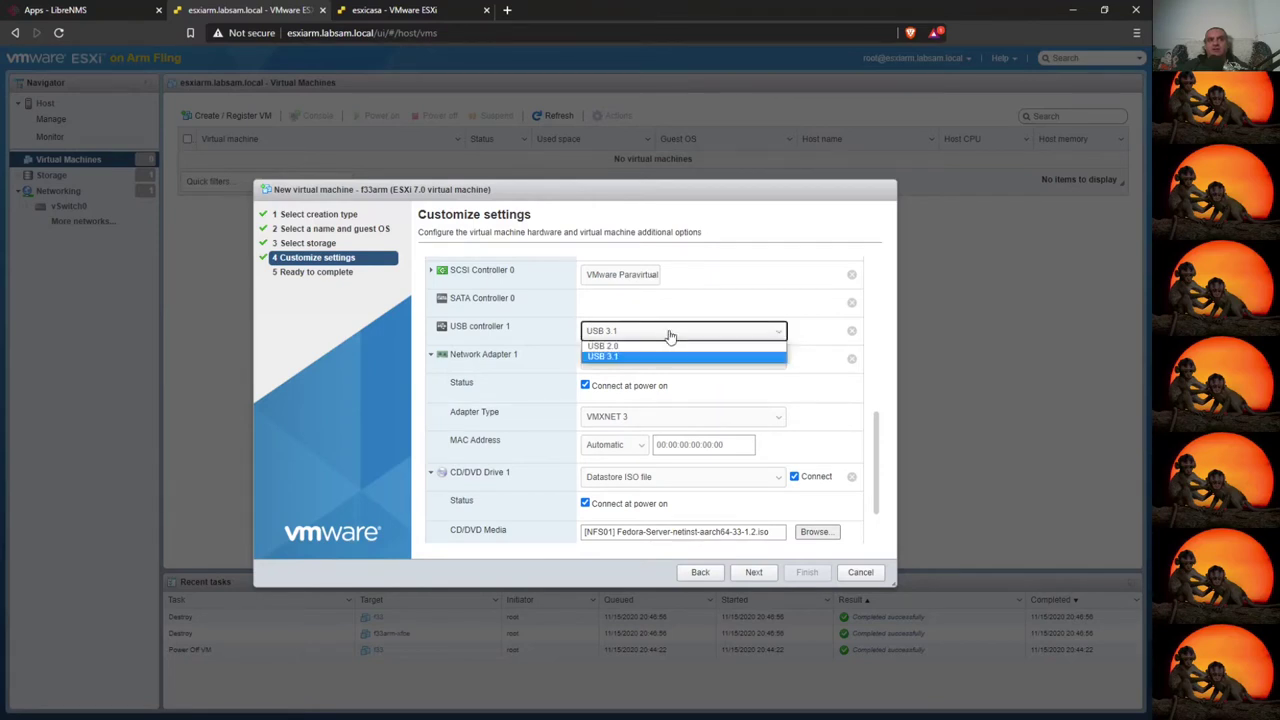
left_click(663, 357)
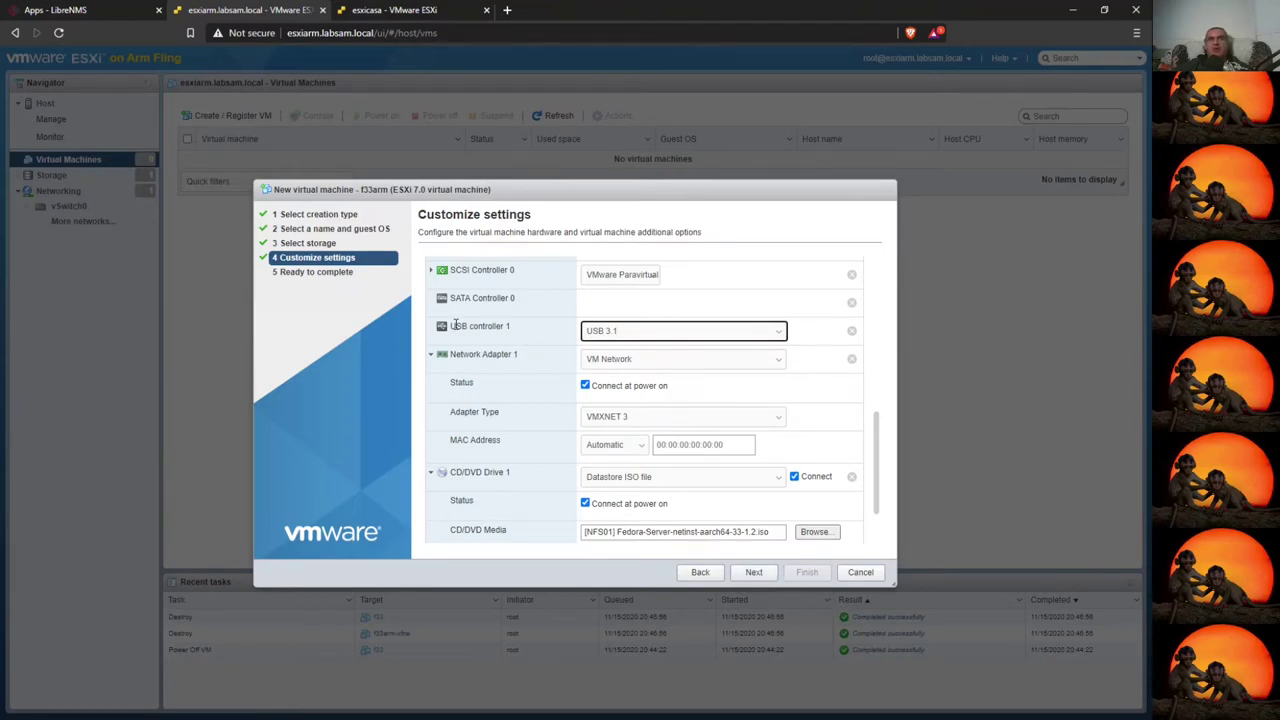
left_click_drag(452, 326, 517, 331)
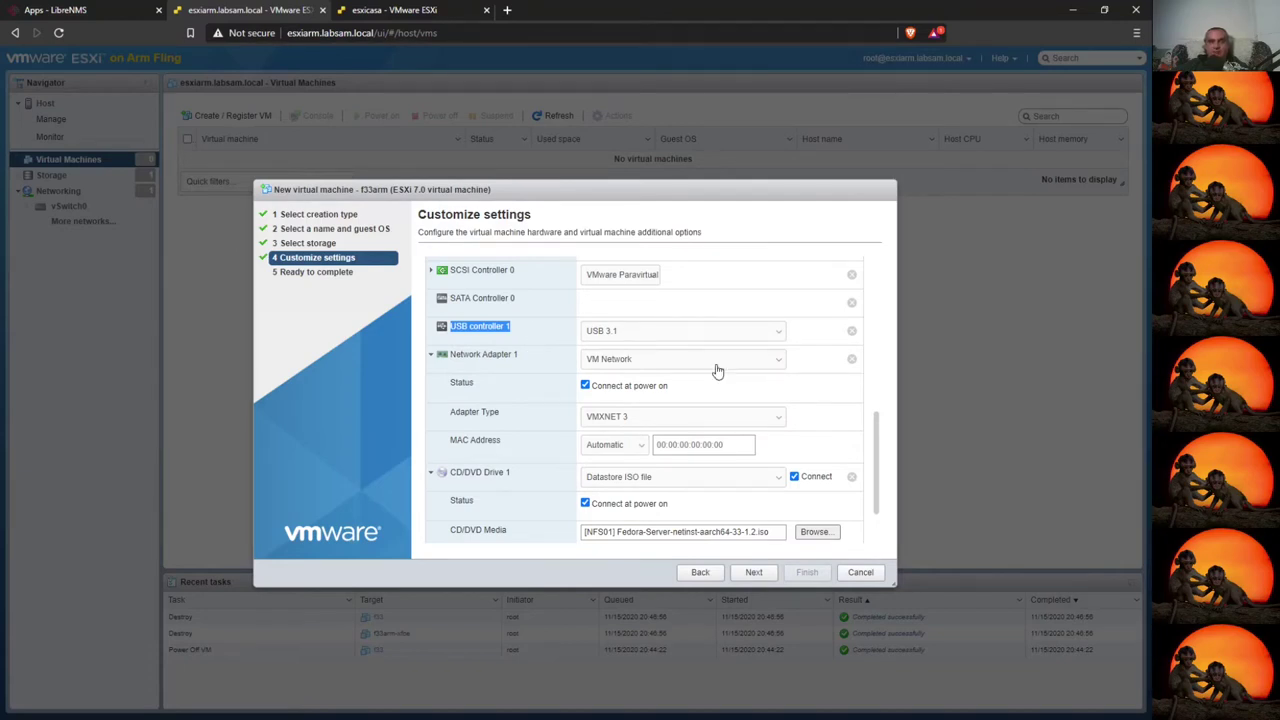
left_click(753, 572)
left_click(807, 572)
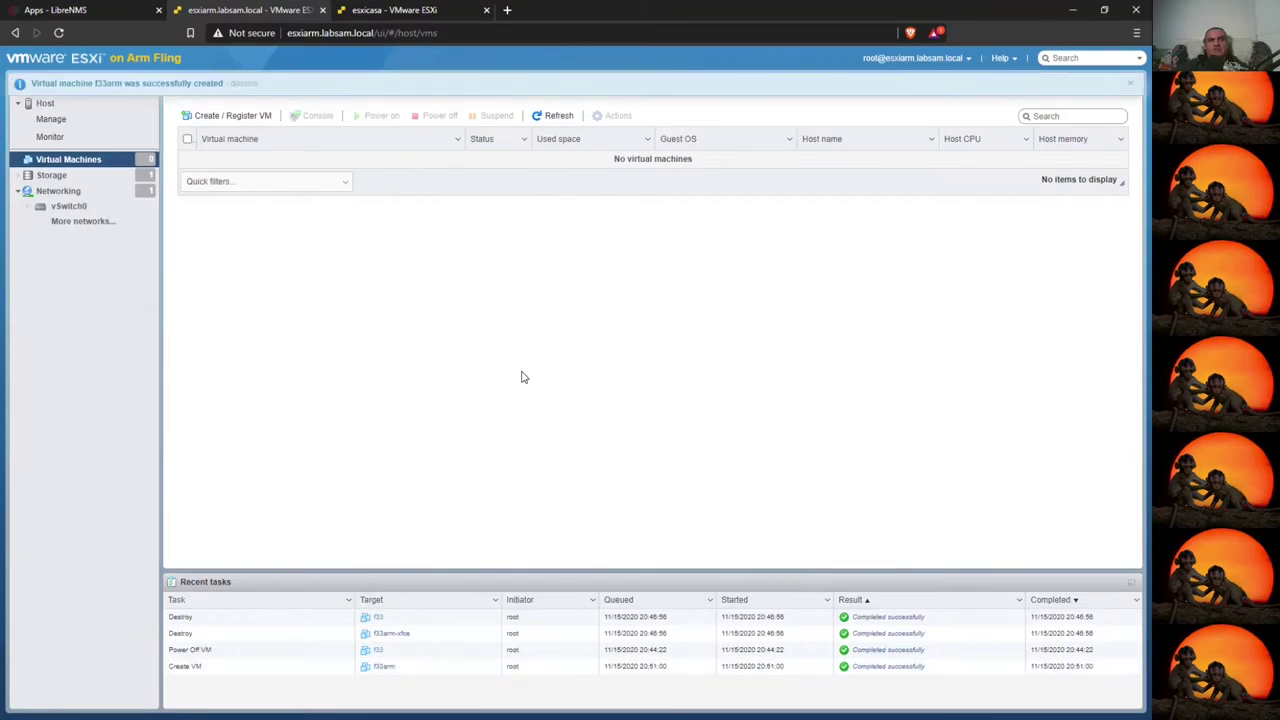
- Edit f33arm so CD/DVD Drive 1 is connected, and save
left_click(277, 165)
left_click(544, 110)
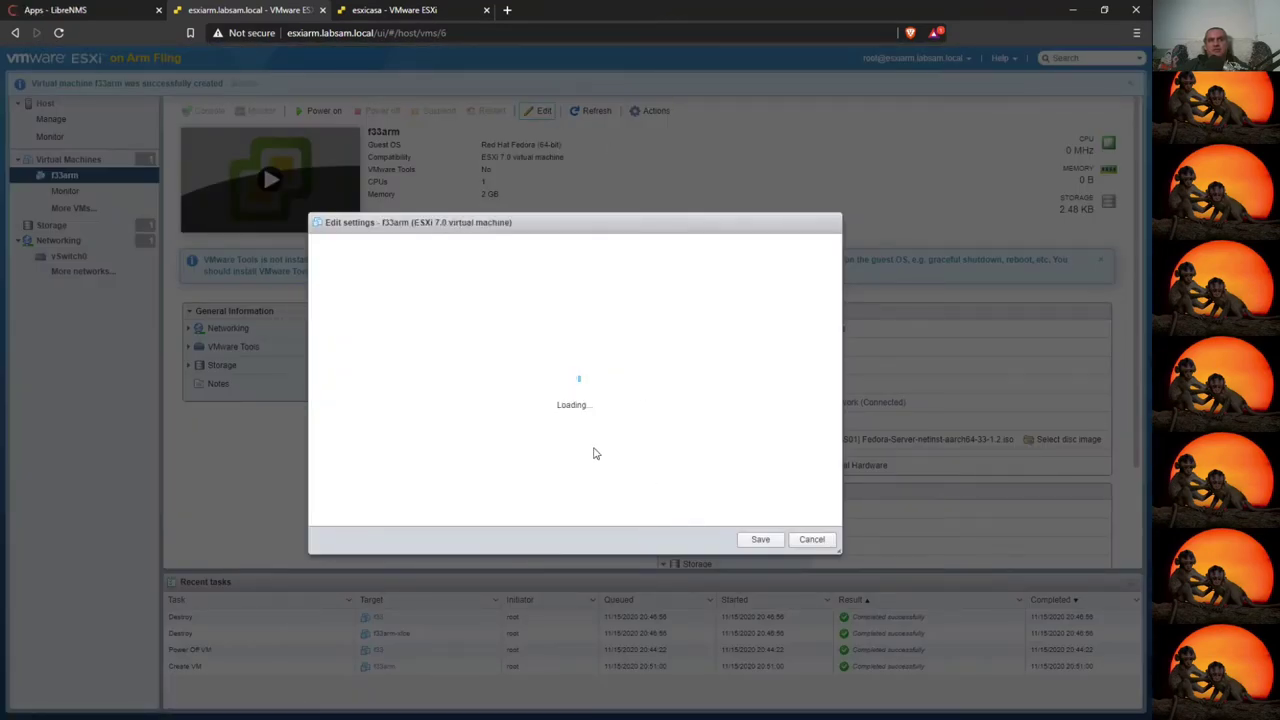
left_click(328, 488)
scroll(465, 430, "down", 2)
left_click(691, 386)
left_click(760, 542)
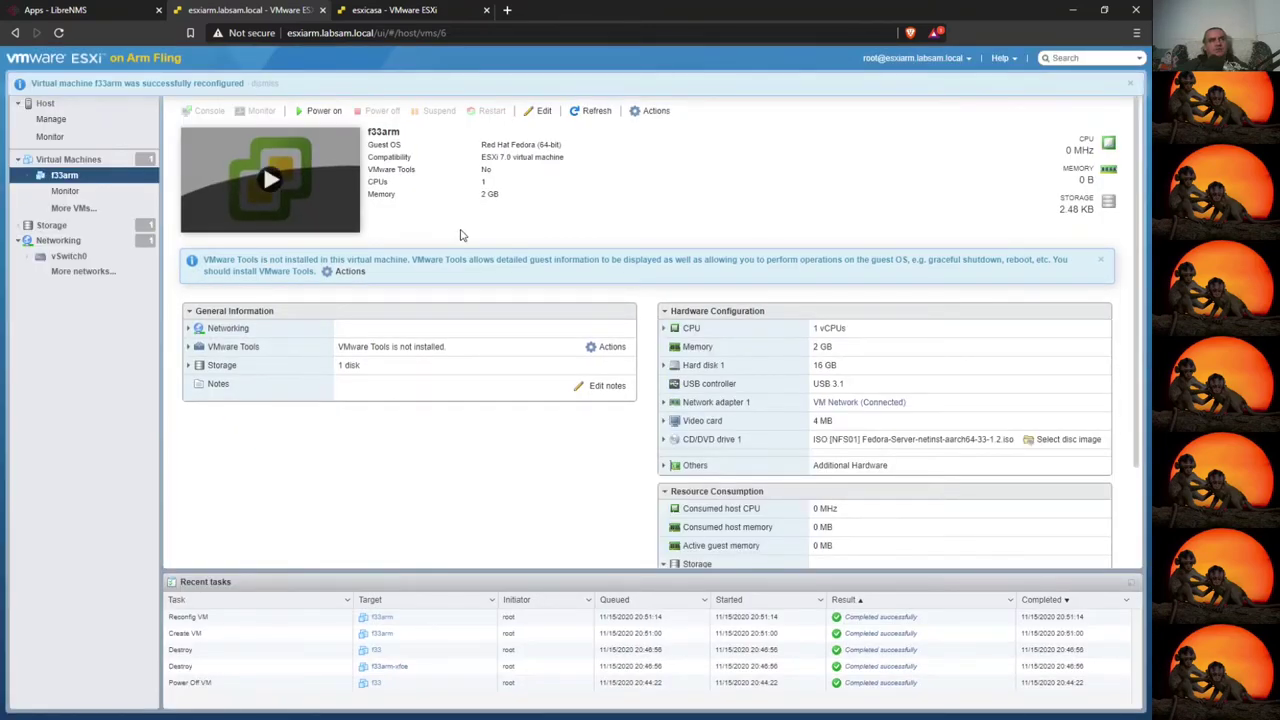
- Power on f33 on esxicasa and start Install Fedora 33 from its console
left_click(413, 9)
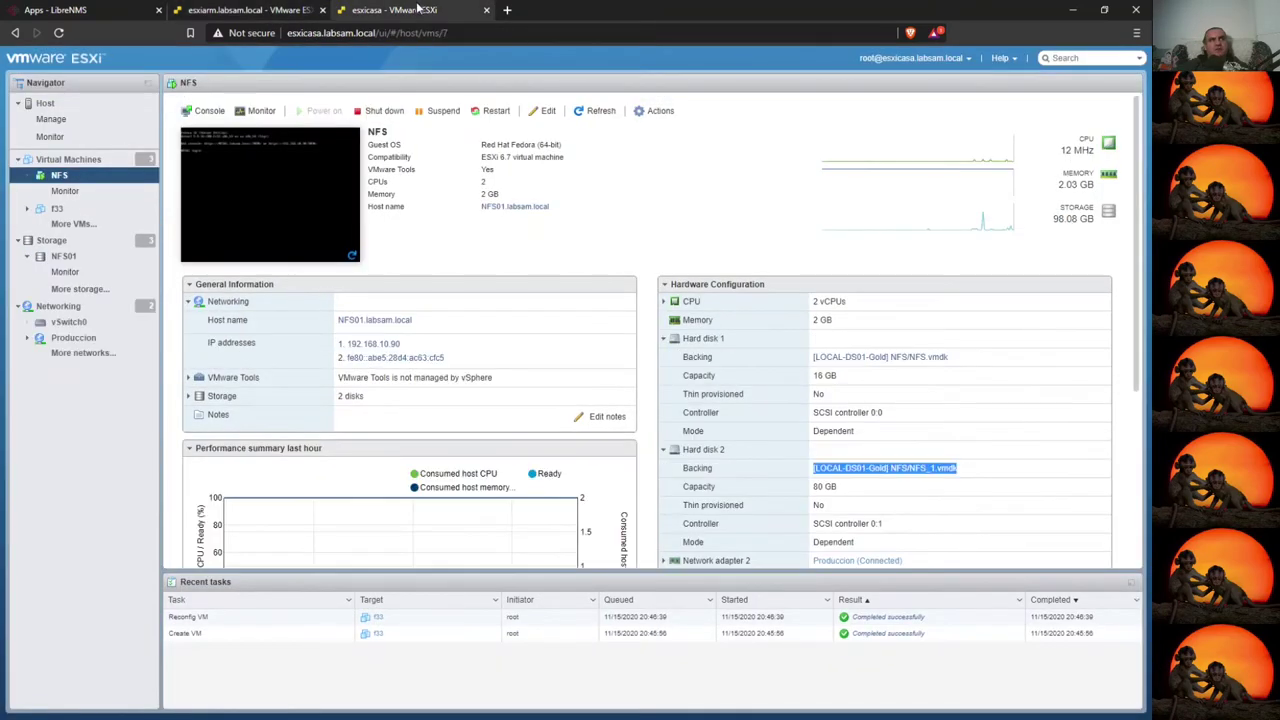
left_click(57, 208)
left_click(224, 174)
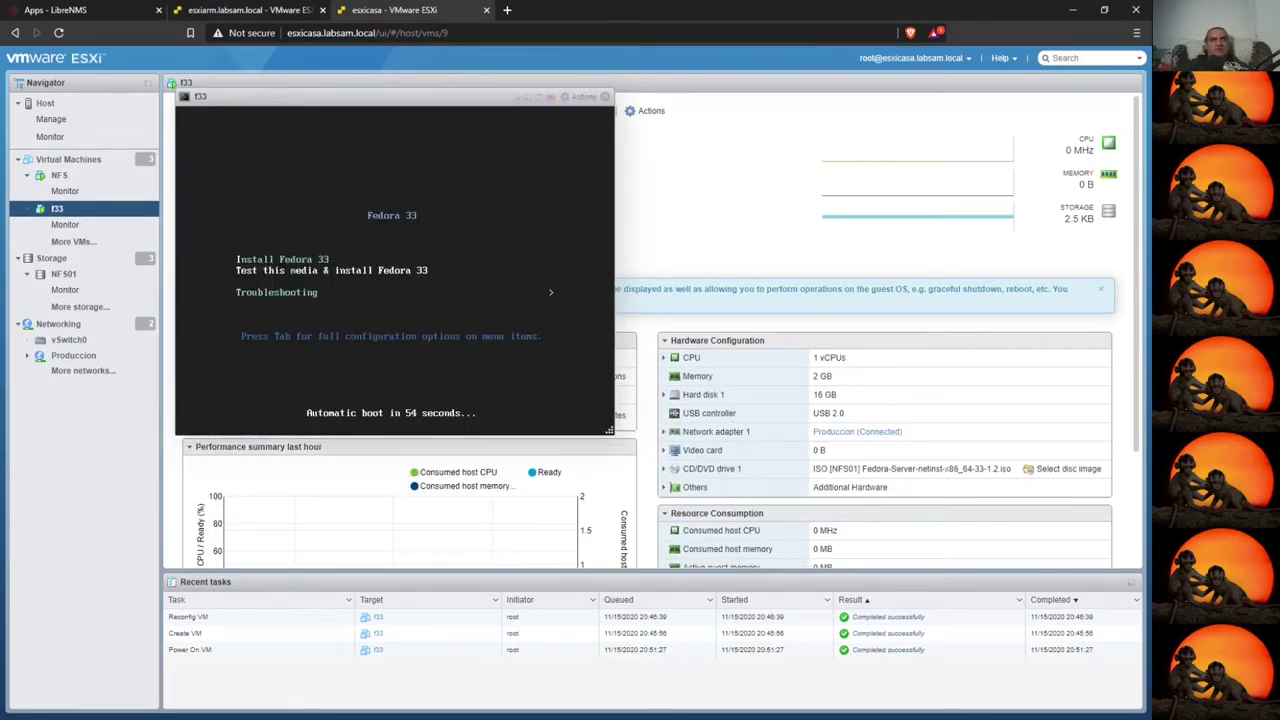
key("Up")
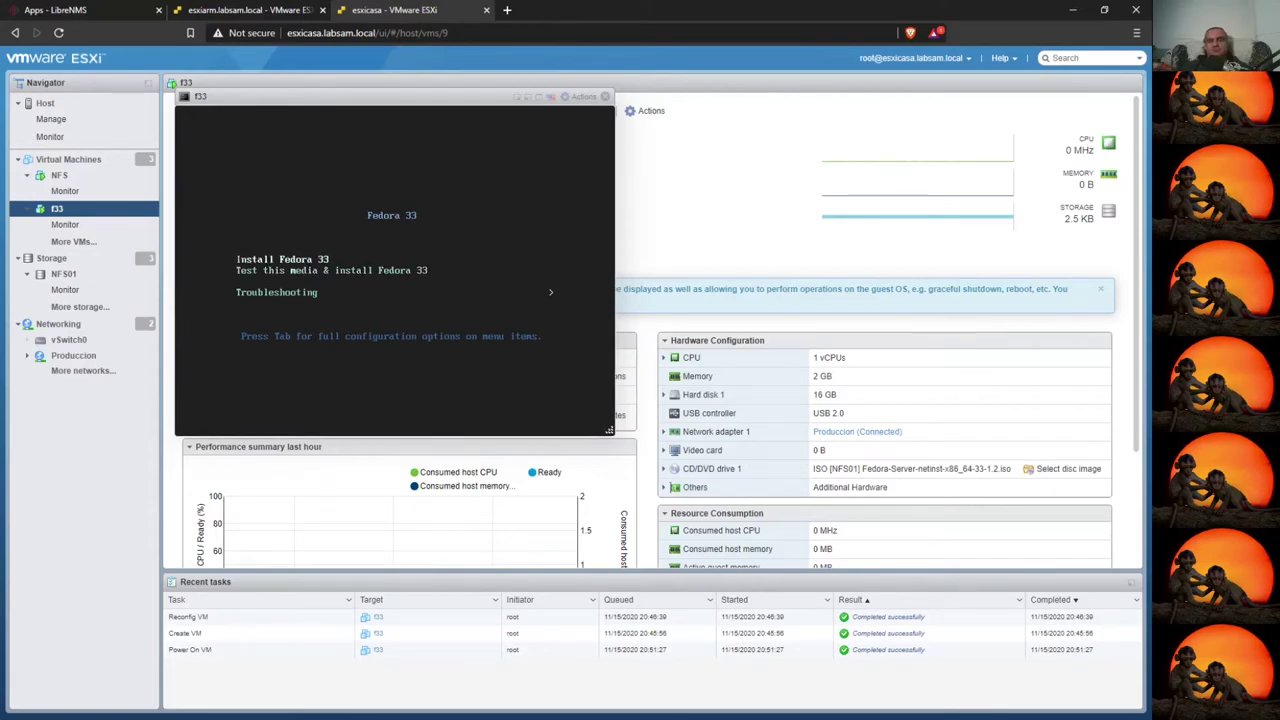
key("Return")
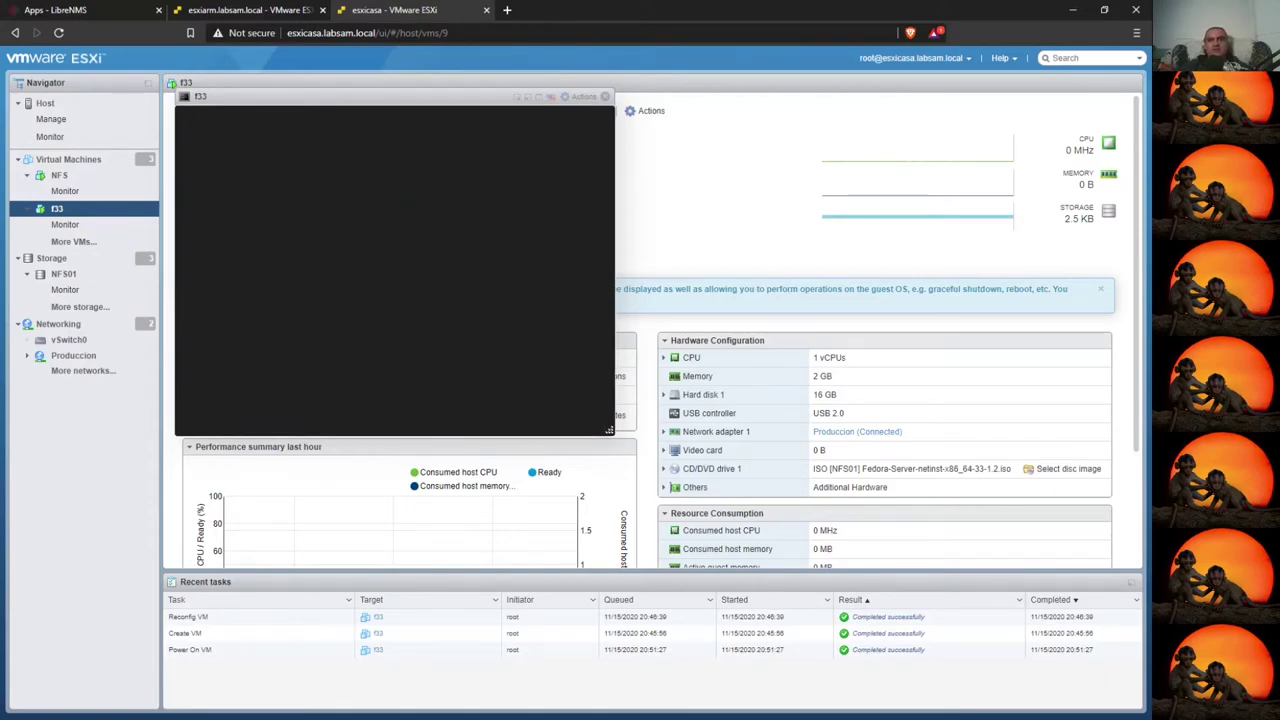
- Start Install Fedora 33 on f33arm and check both hosts' boot progress
key("ctrl+Page_Up")
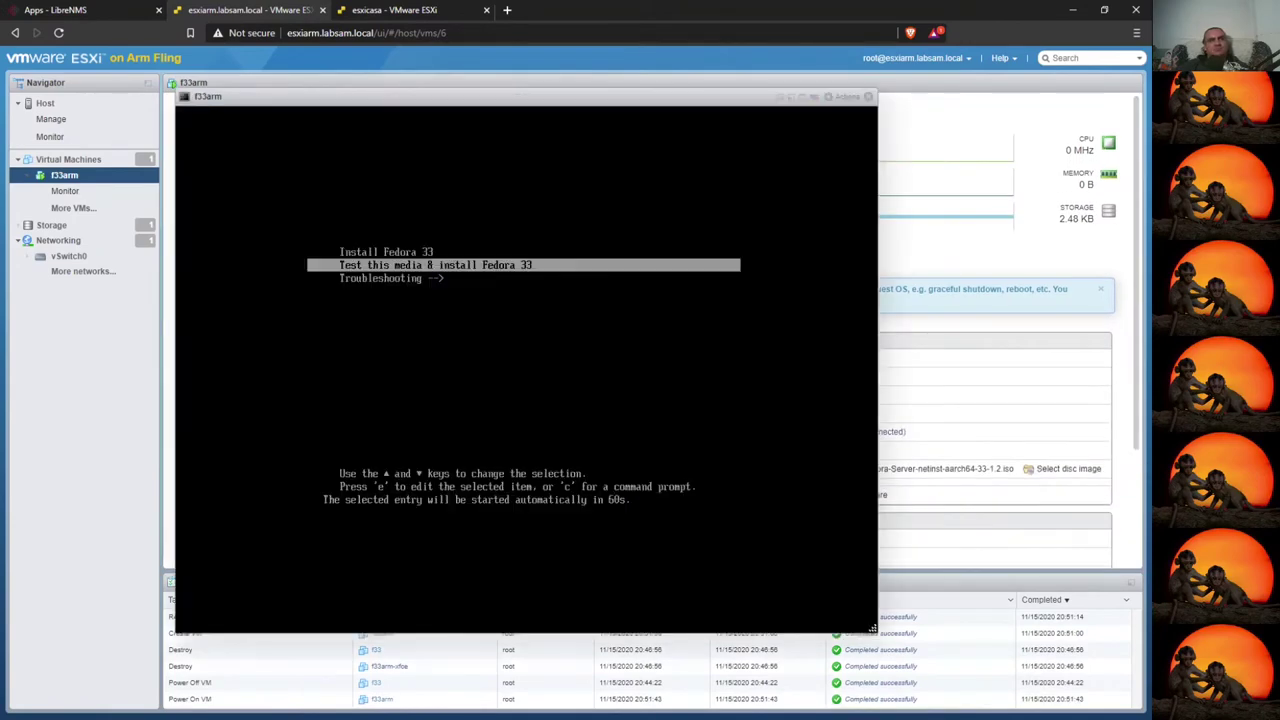
key("Up")
key("Return")
key("ctrl+Page_Down")
left_click(253, 9)
left_click(380, 9)
left_click(253, 9)
left_click(380, 9)
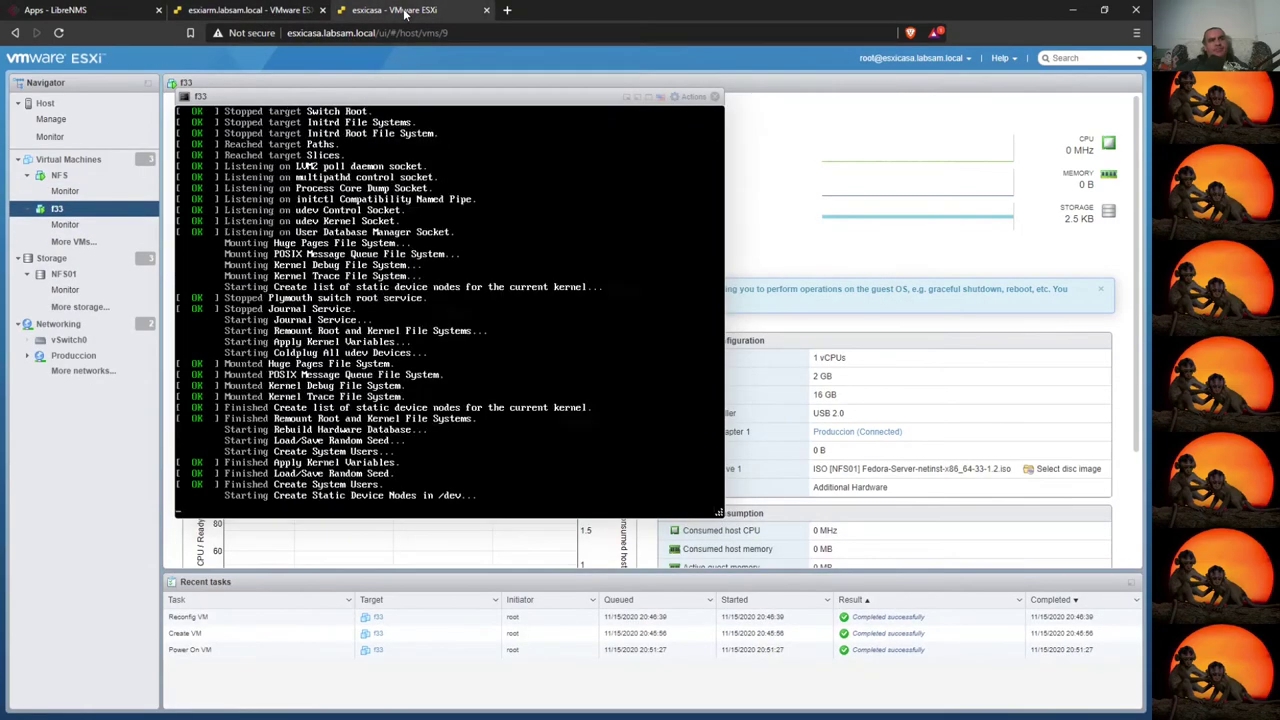
left_click(57, 10)
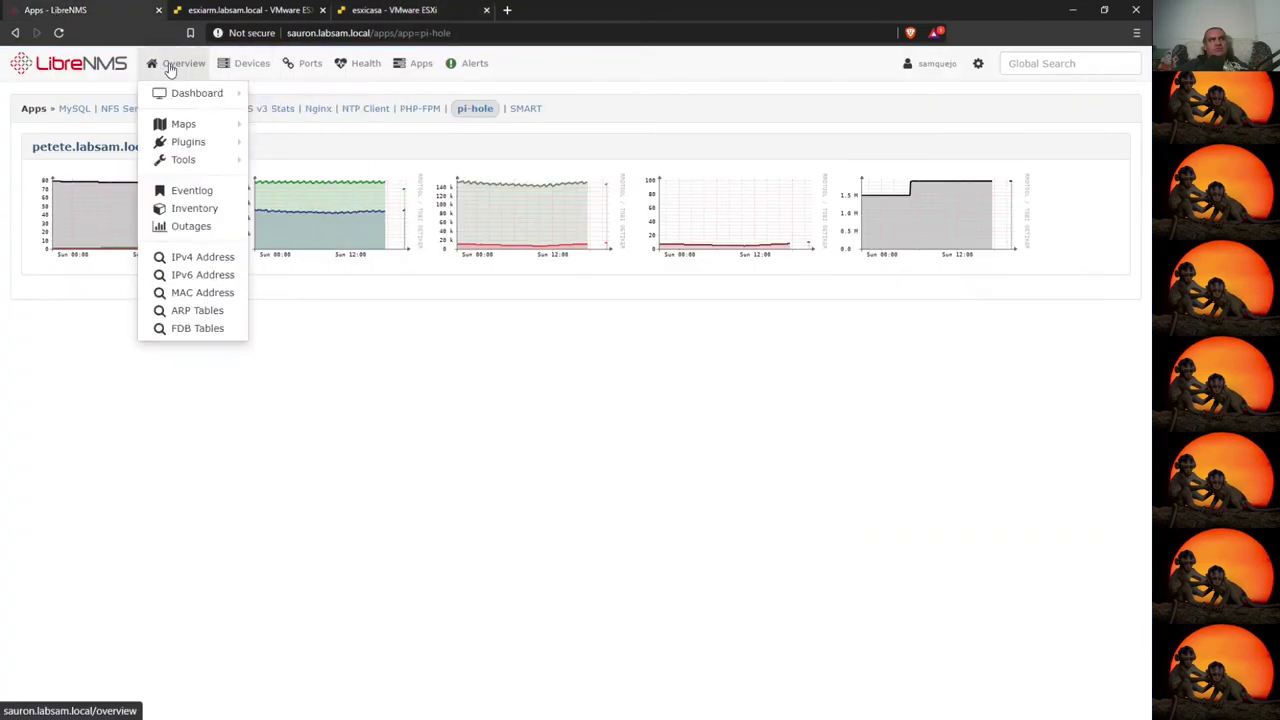
- From LibreNMS's Server devices, open nfs01.labsam.local's port bits graphs and the ens33 port
mouse_move(262, 66)
mouse_move(250, 100)
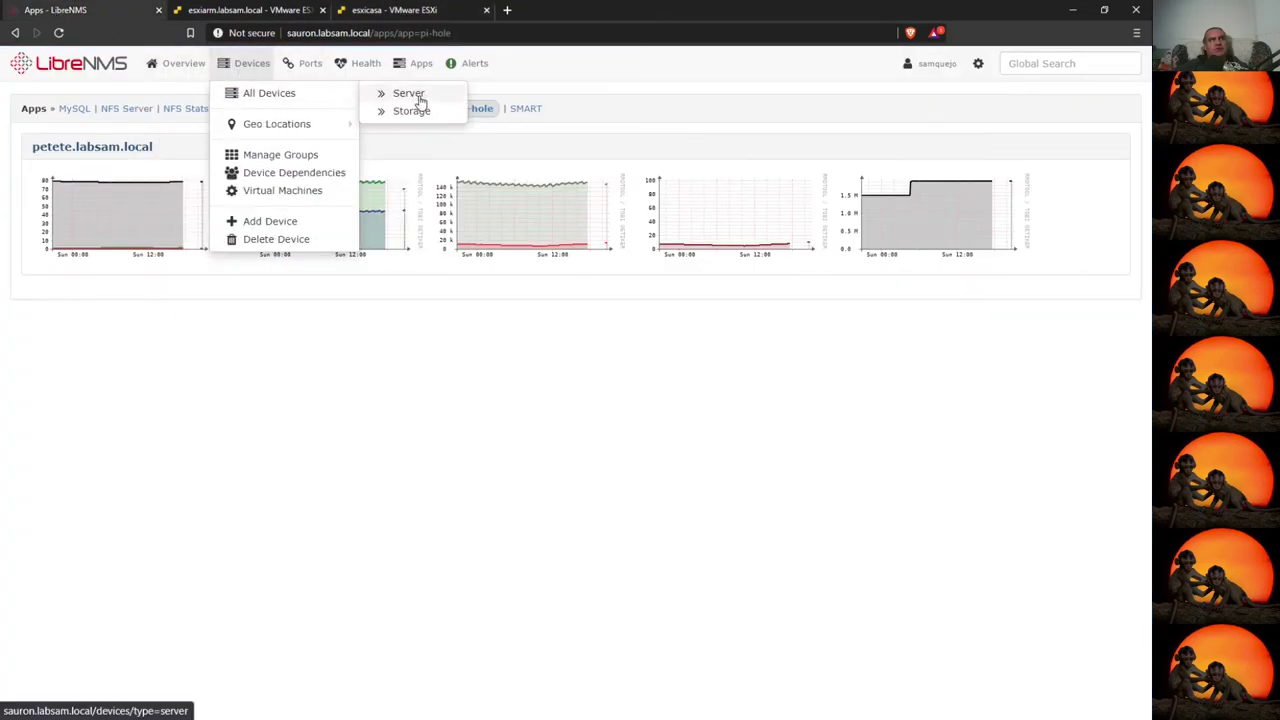
left_click(408, 93)
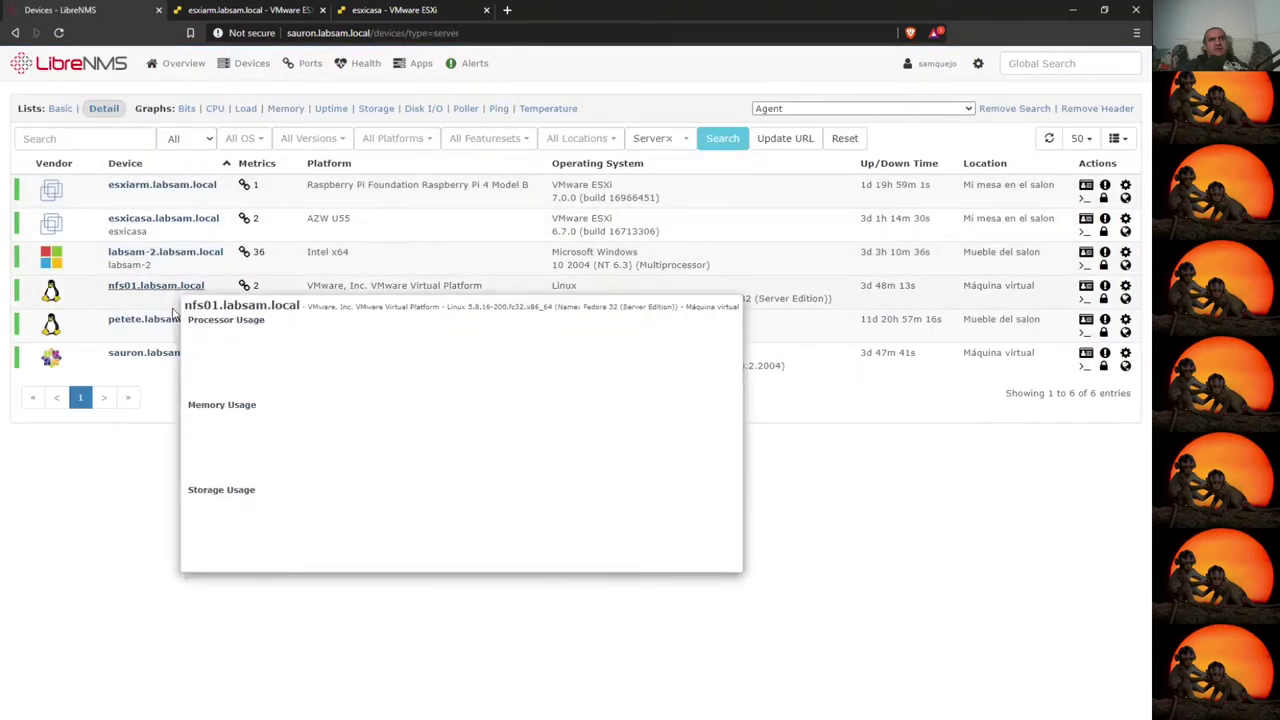
left_click(160, 286)
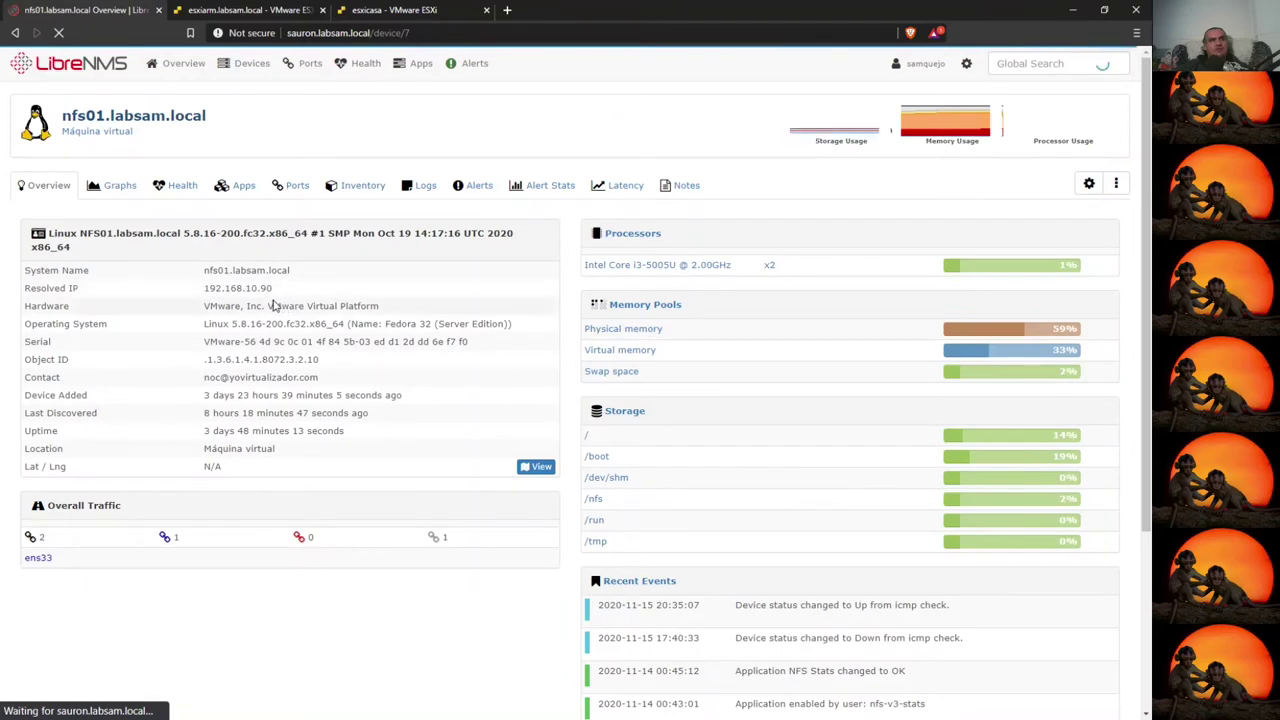
left_click(115, 185)
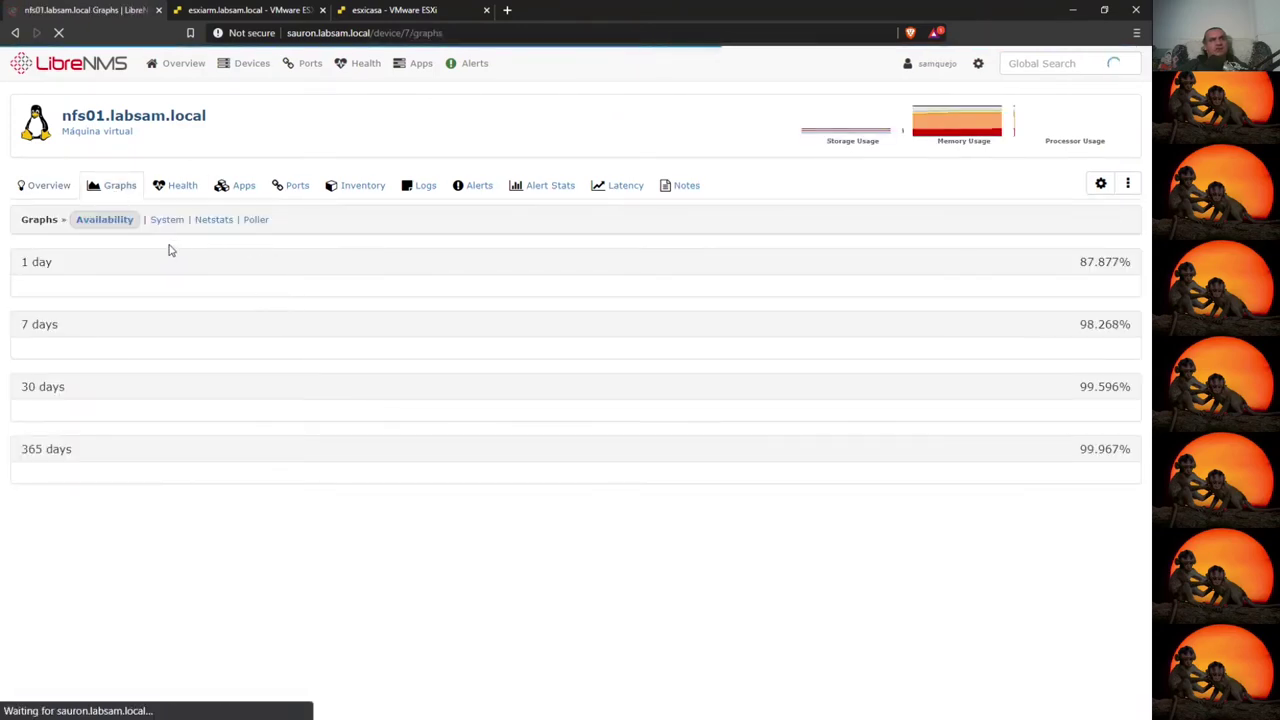
left_click(290, 185)
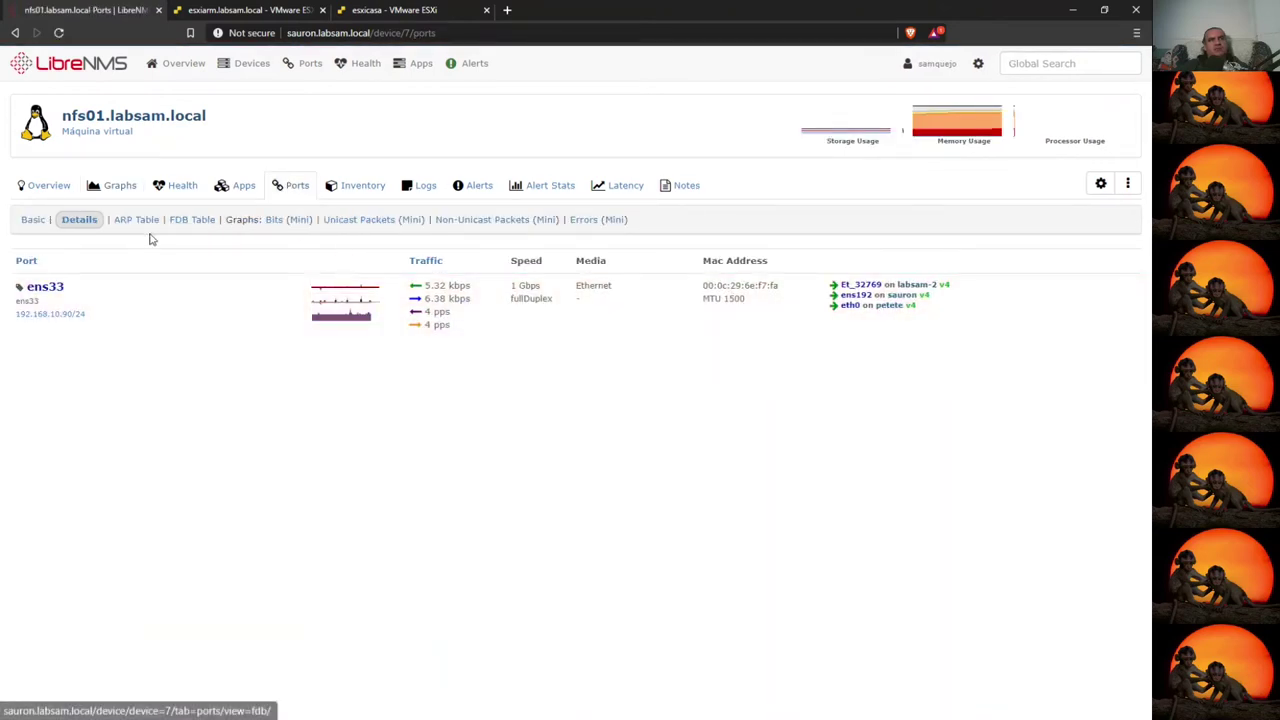
left_click(274, 222)
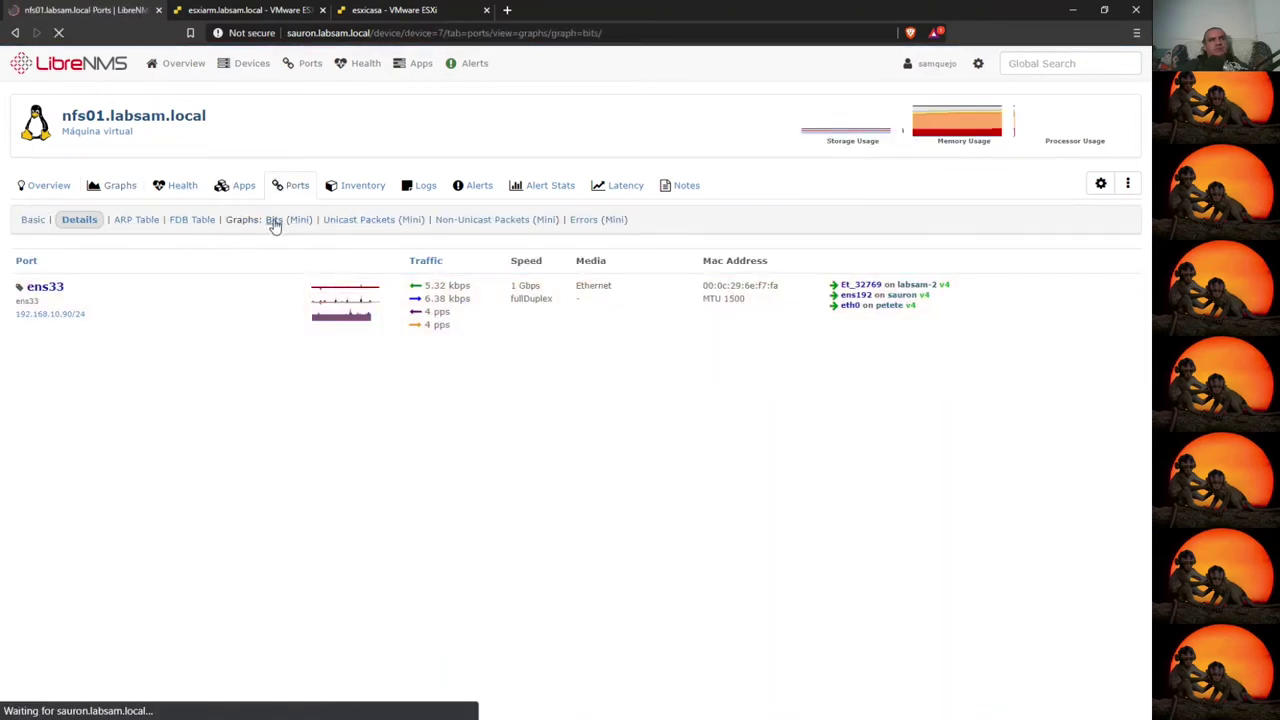
left_click(44, 288)
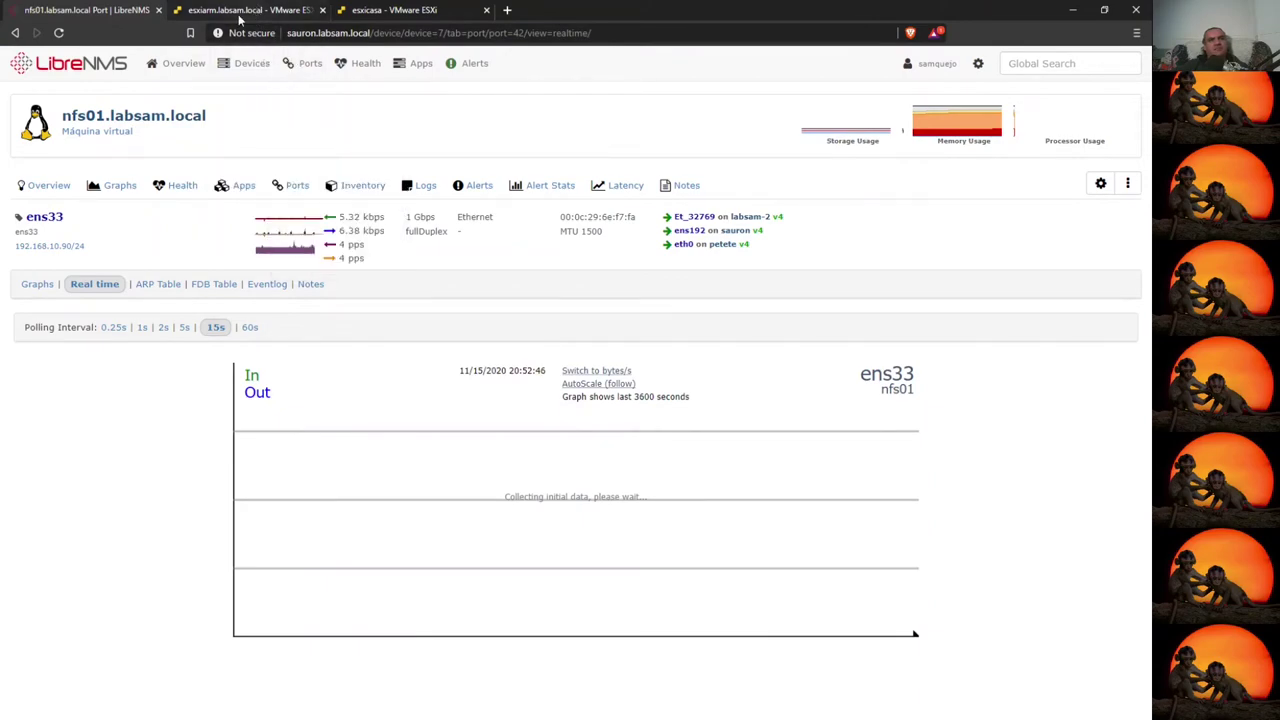
left_click(234, 12)
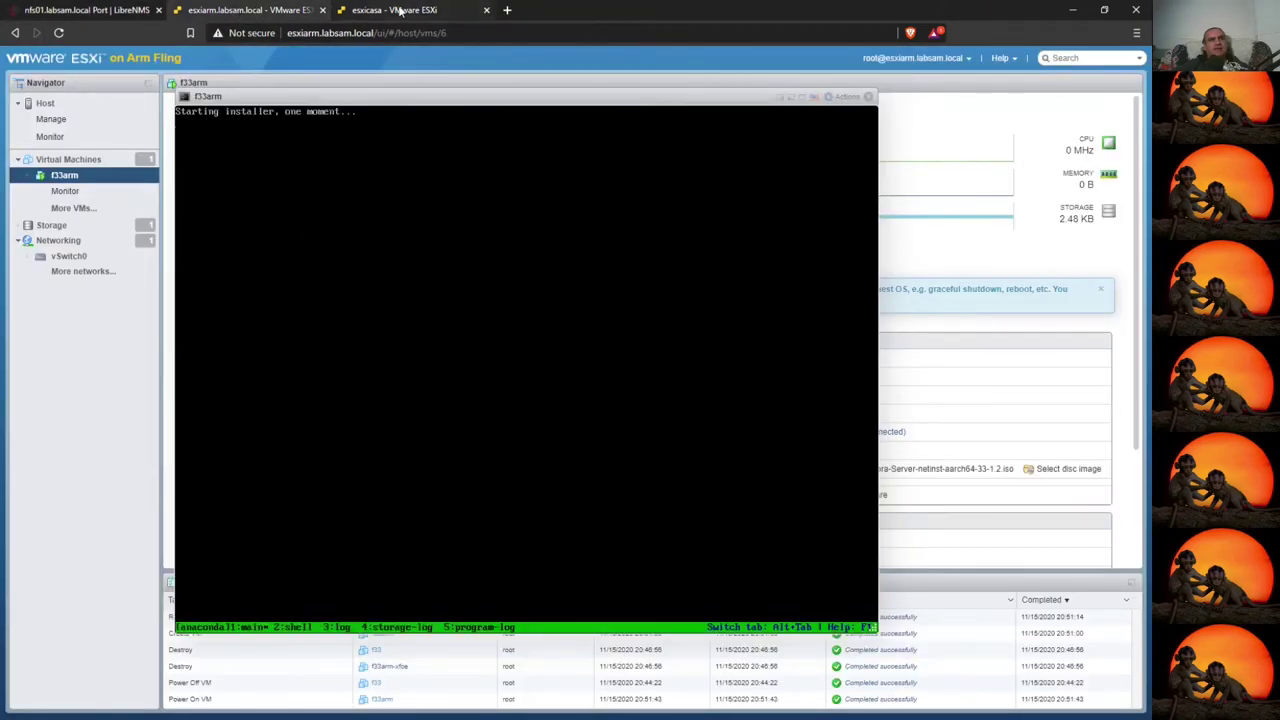
- Close the f33 console on esxicasa and the f33arm console on esxiarm
left_click(399, 10)
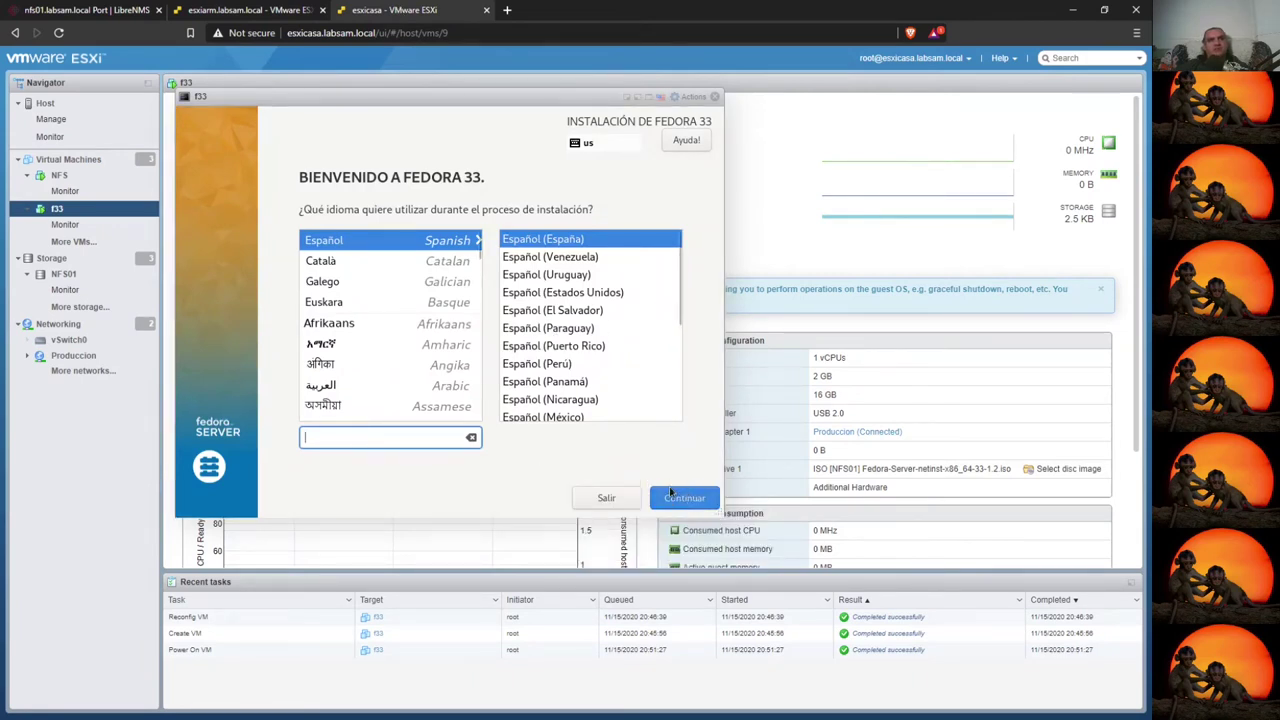
left_click(714, 96)
left_click(255, 10)
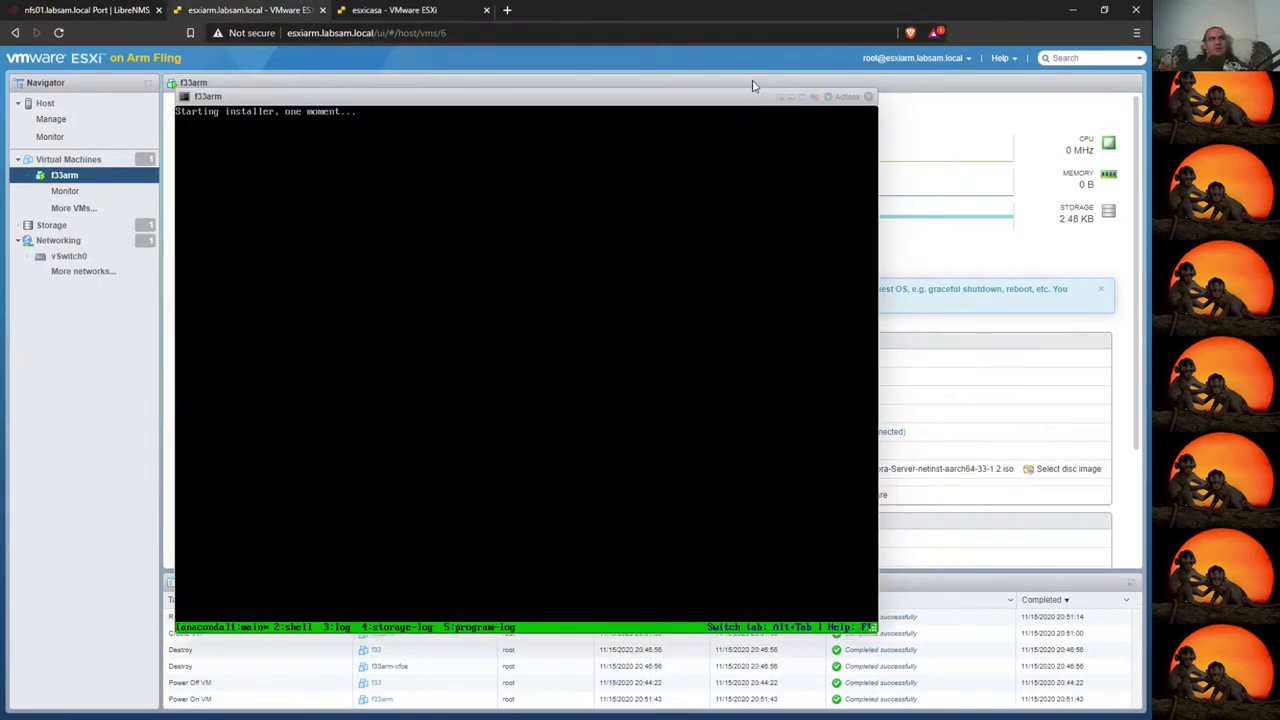
left_click(868, 97)
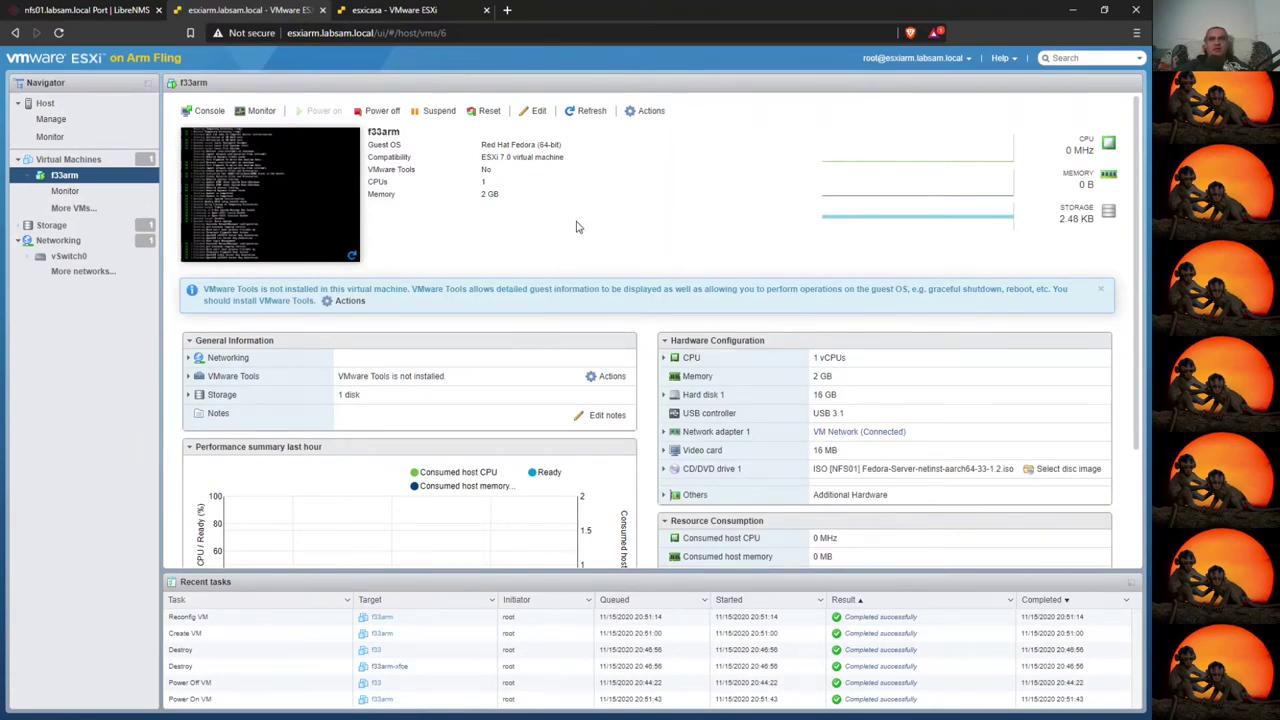
- Launch f33arm's remote console in VMware Player, always allowing this host, and reposition the window
left_click(209, 113)
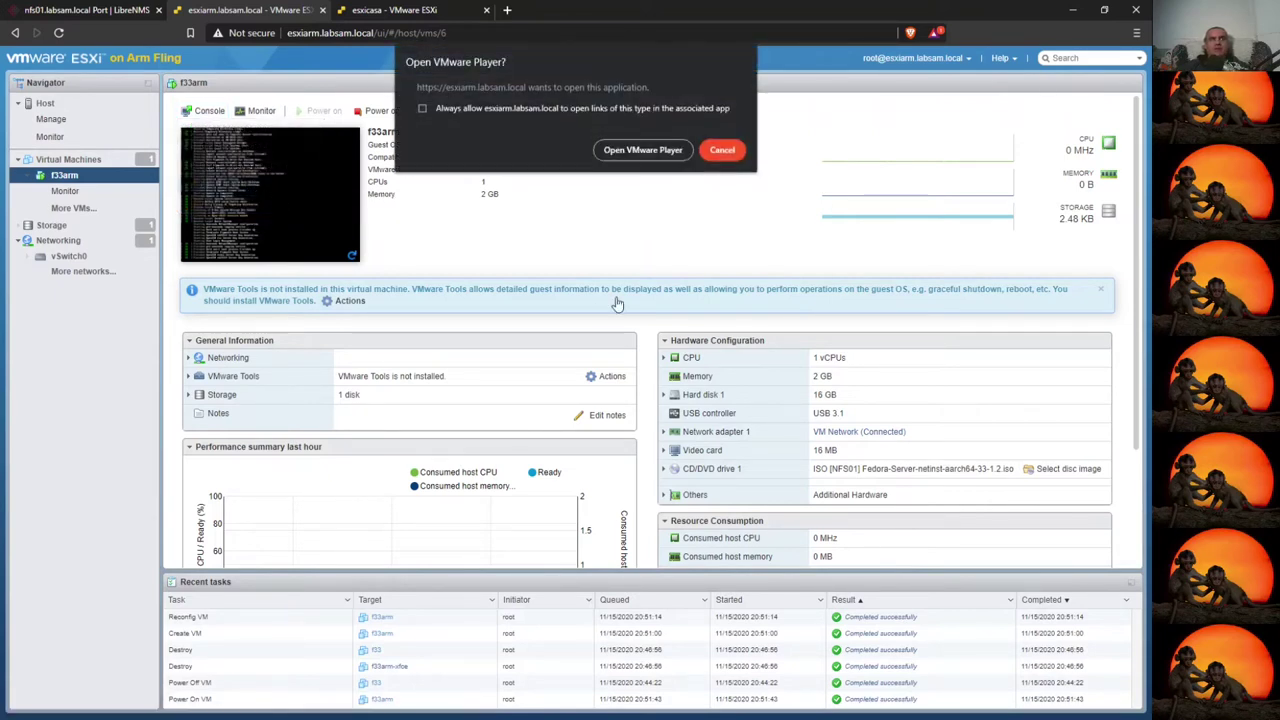
left_click(422, 108)
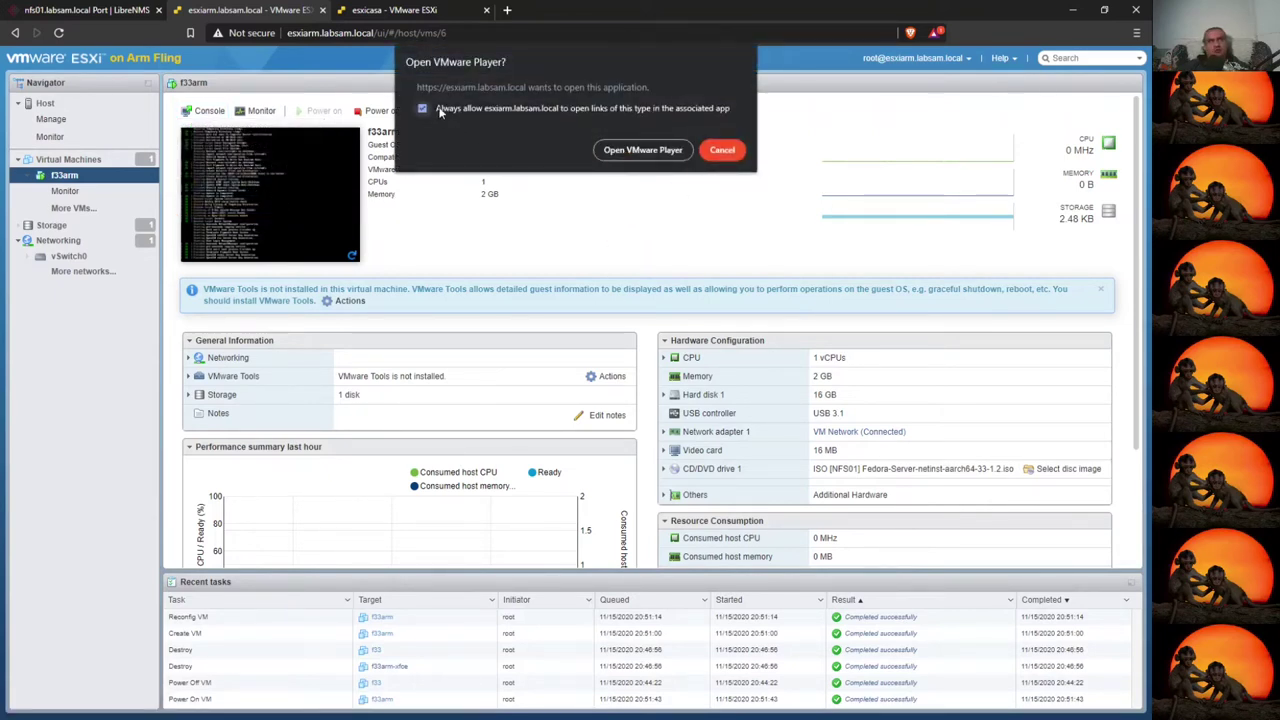
left_click(640, 150)
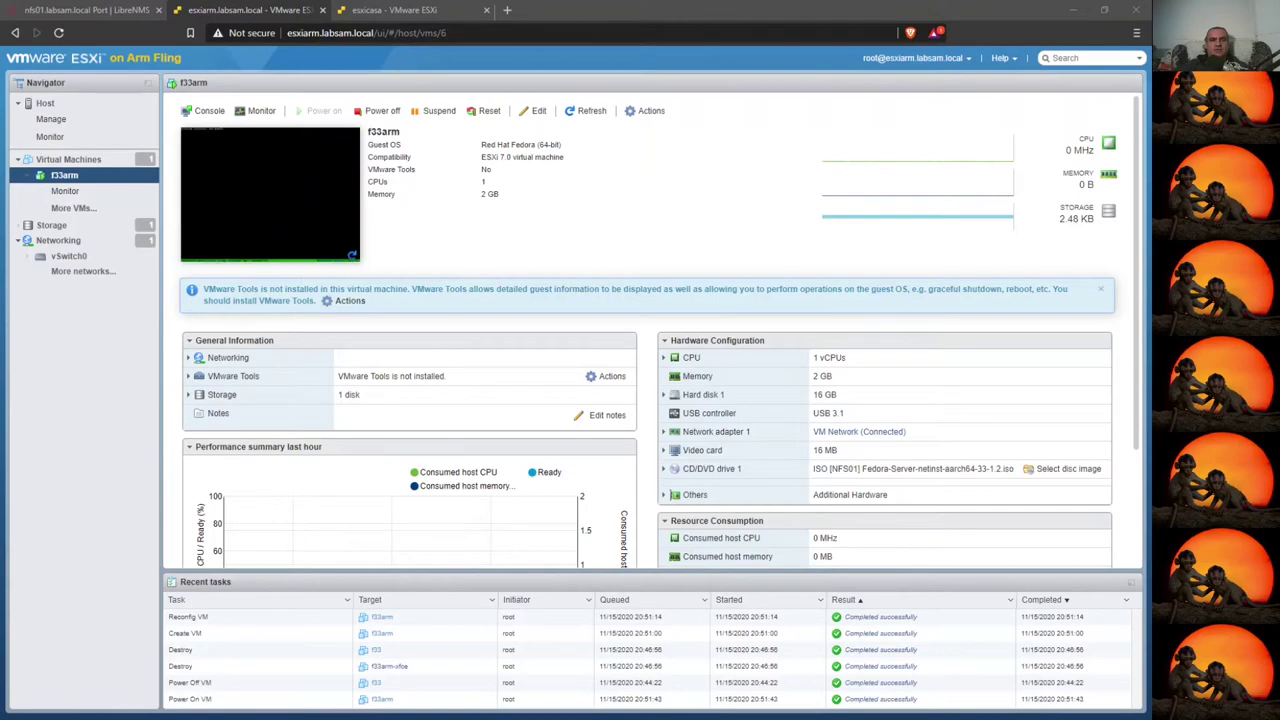
left_click_drag(405, 165, 260, 147)
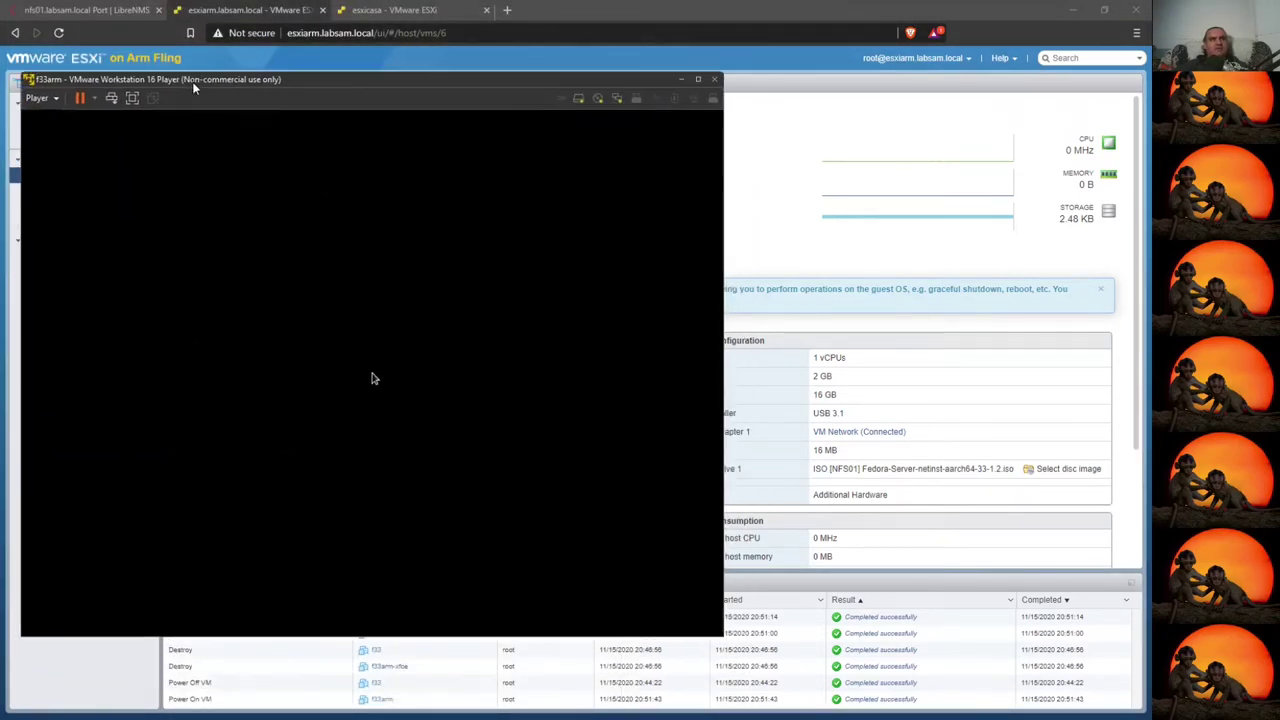
- Launch f33's remote console in VMware Player and place it, taller, on the right side
left_click(396, 12)
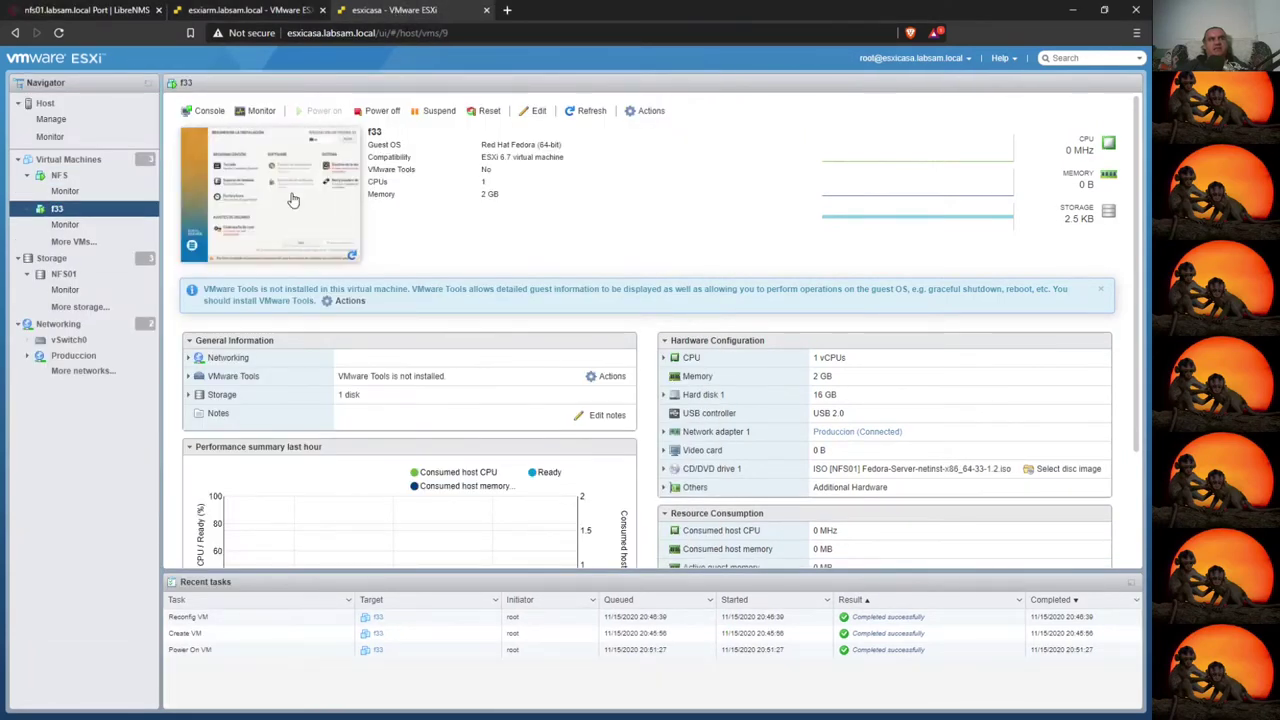
left_click(205, 110)
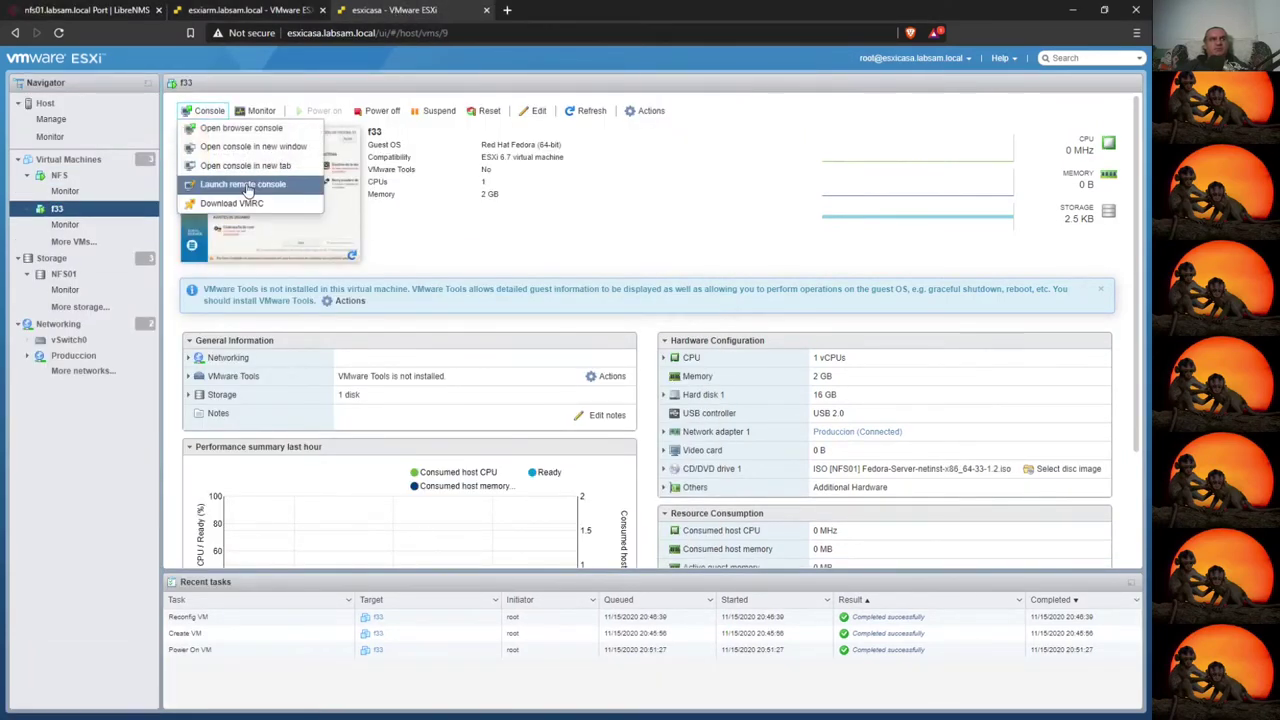
left_click(247, 185)
left_click(655, 144)
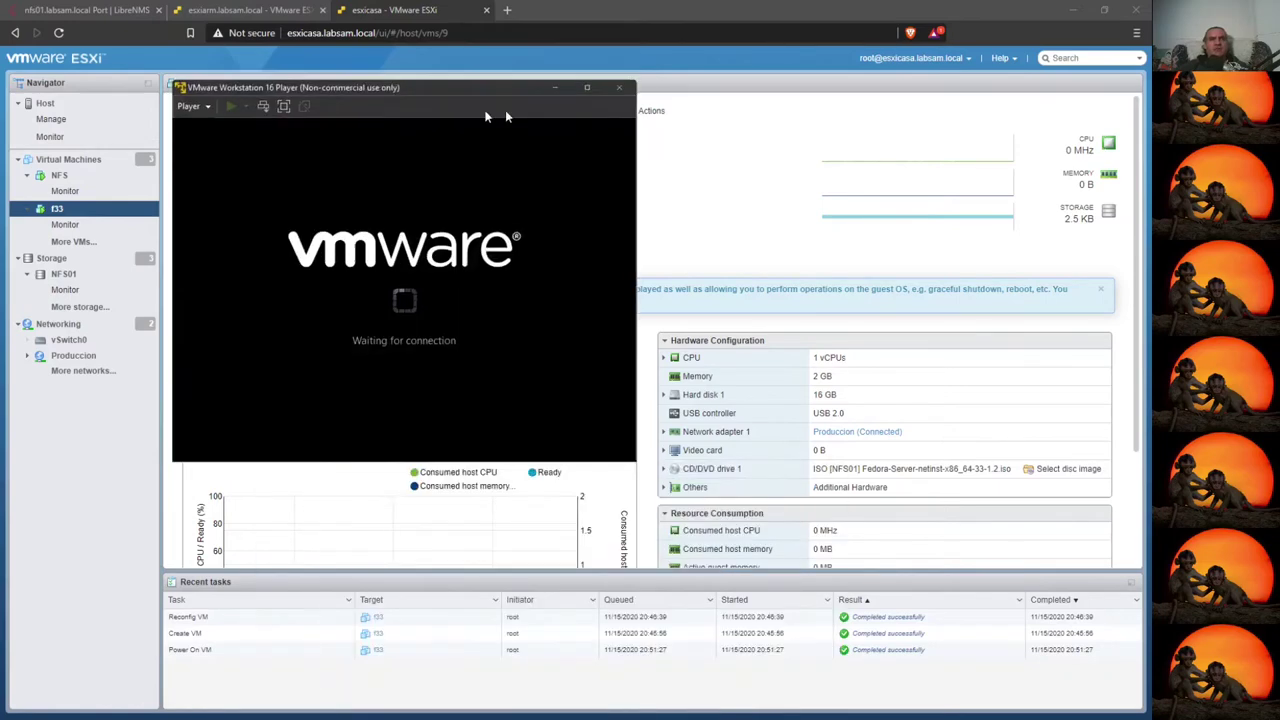
left_click_drag(420, 100, 892, 38)
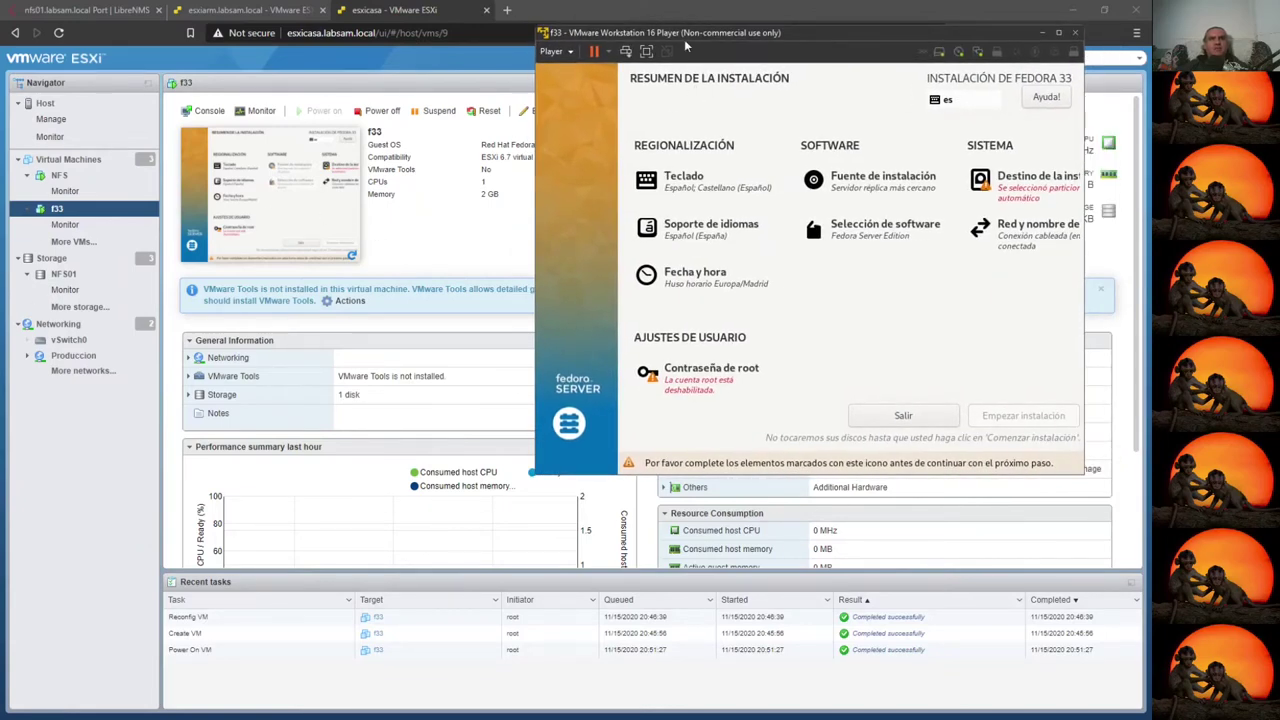
left_click_drag(676, 33, 462, 55)
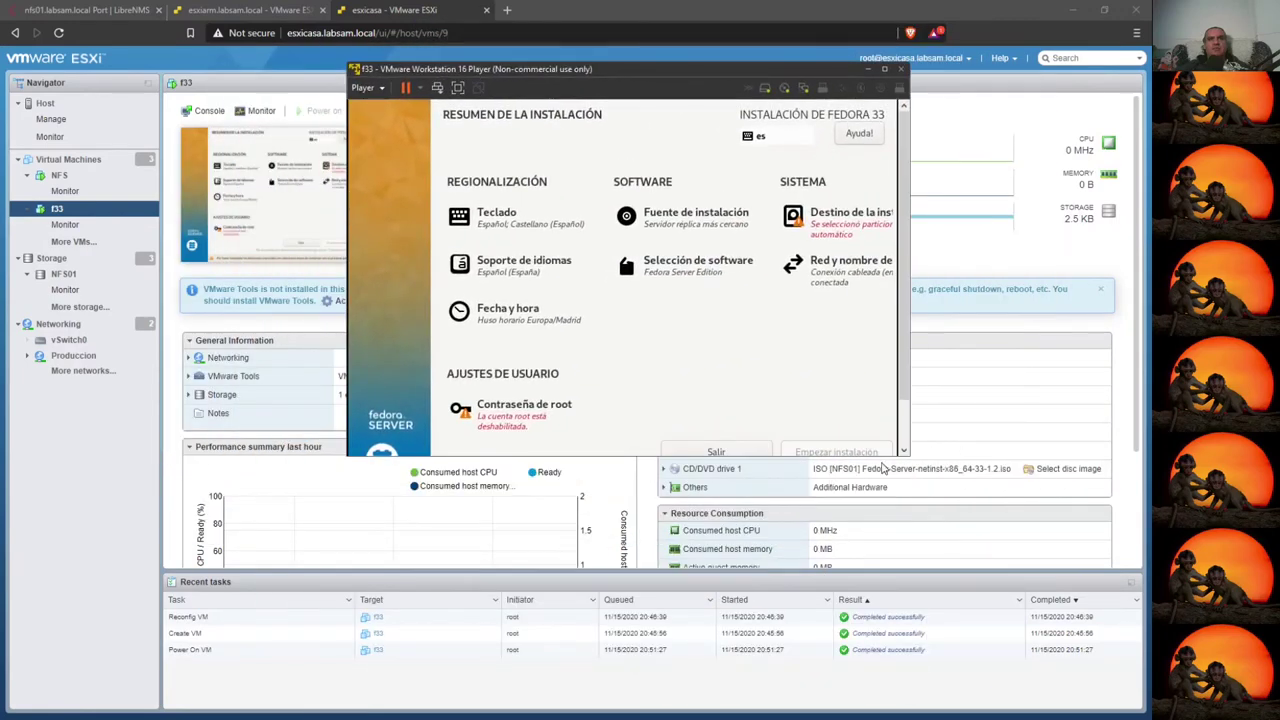
left_click_drag(878, 456, 894, 590)
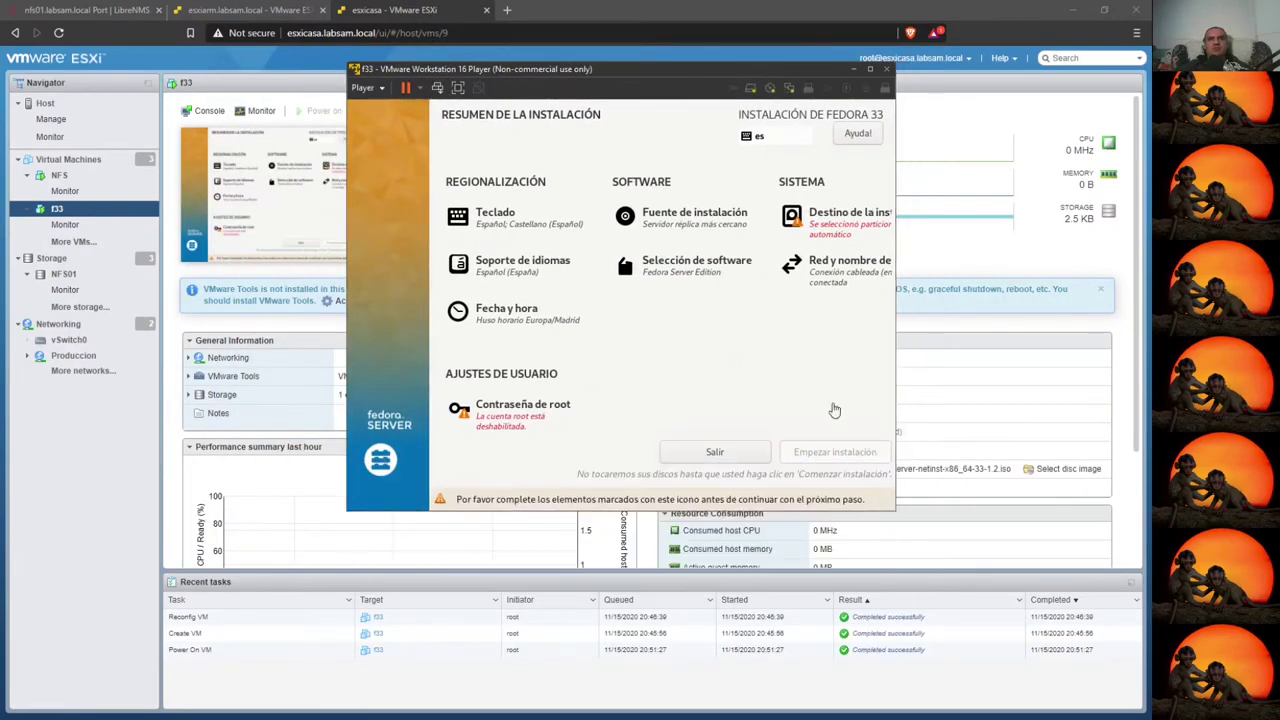
left_click_drag(690, 74, 903, 61)
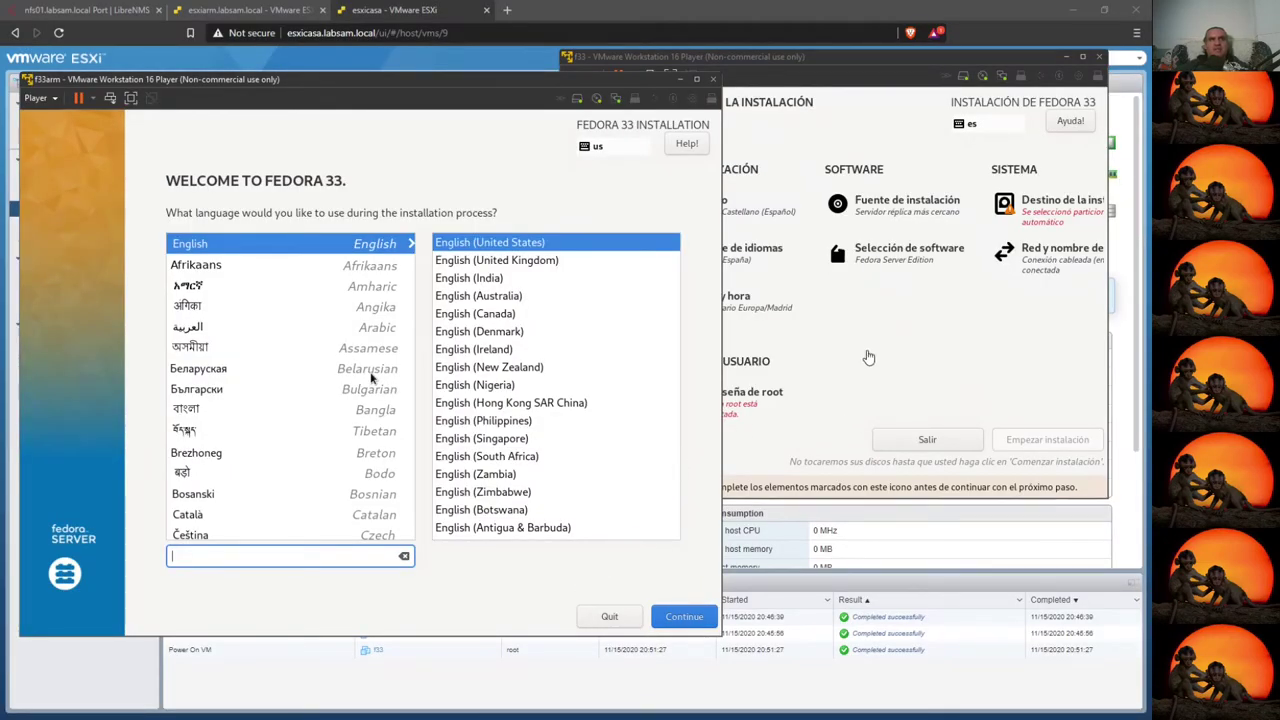
- In the f33arm installer, search 'esp' and choose Español as the installation language
left_click_drag(732, 57, 747, 59)
left_click_drag(393, 79, 380, 56)
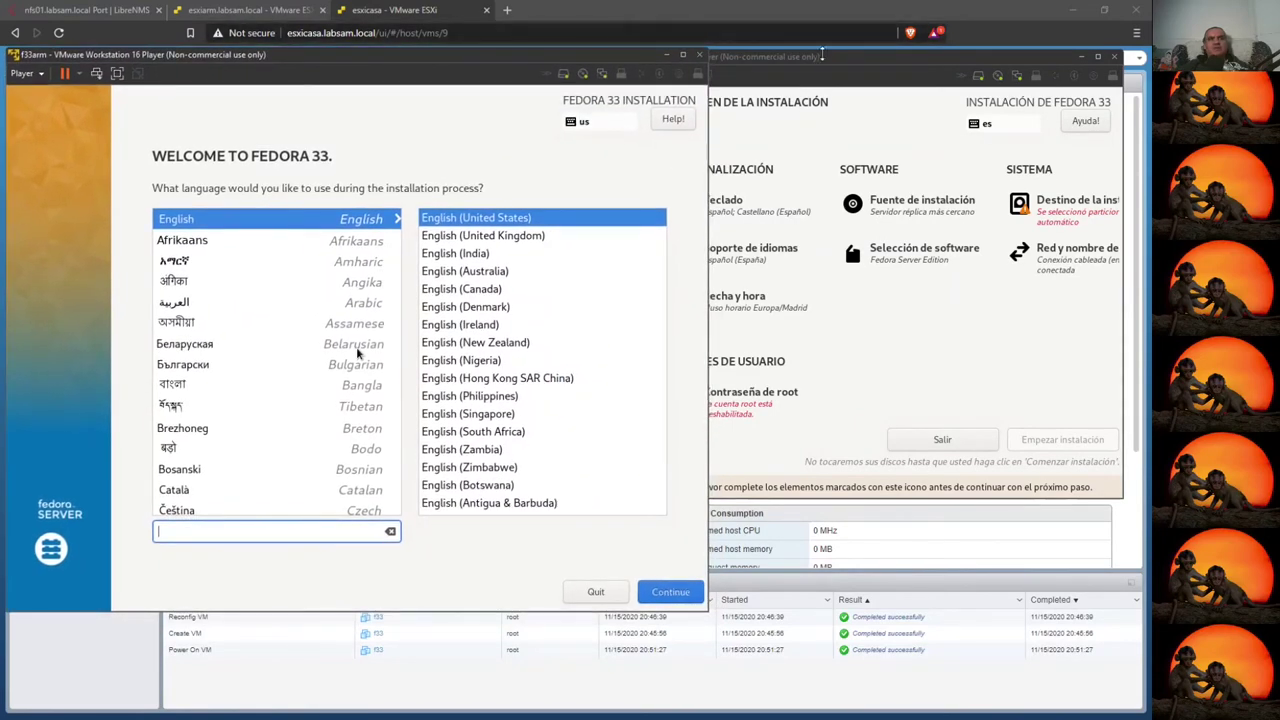
left_click(822, 58)
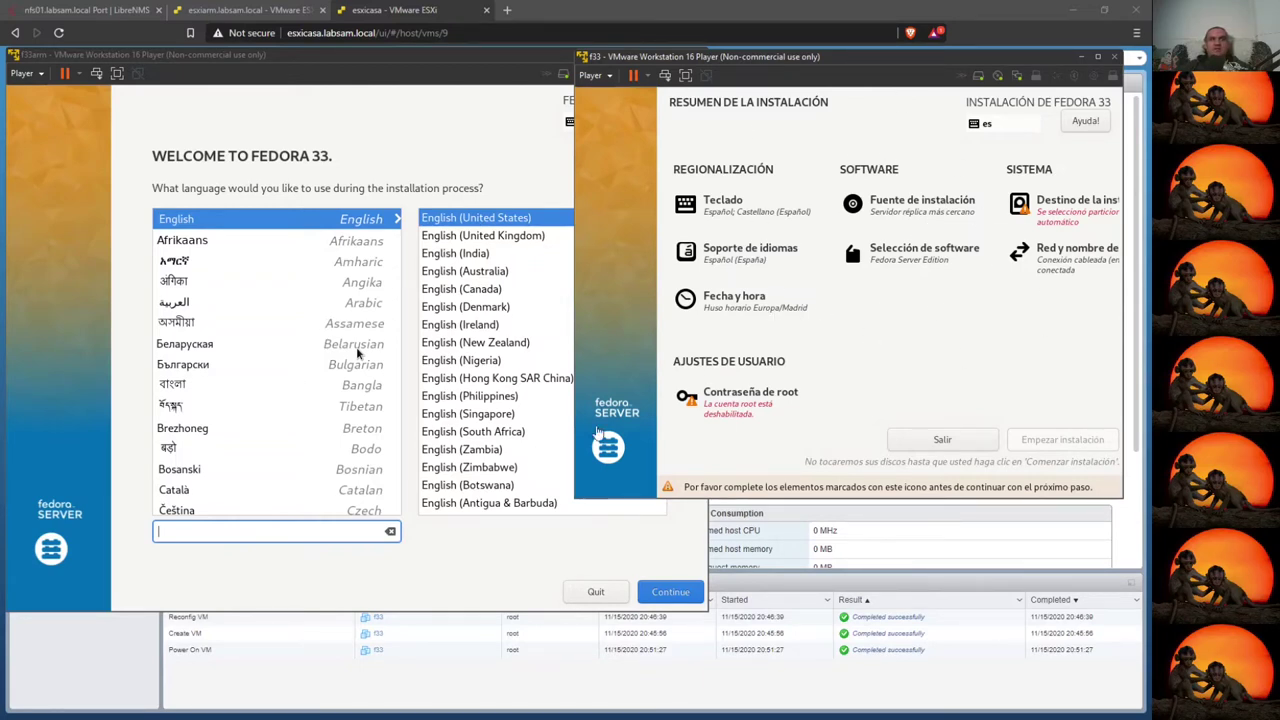
left_click(455, 600)
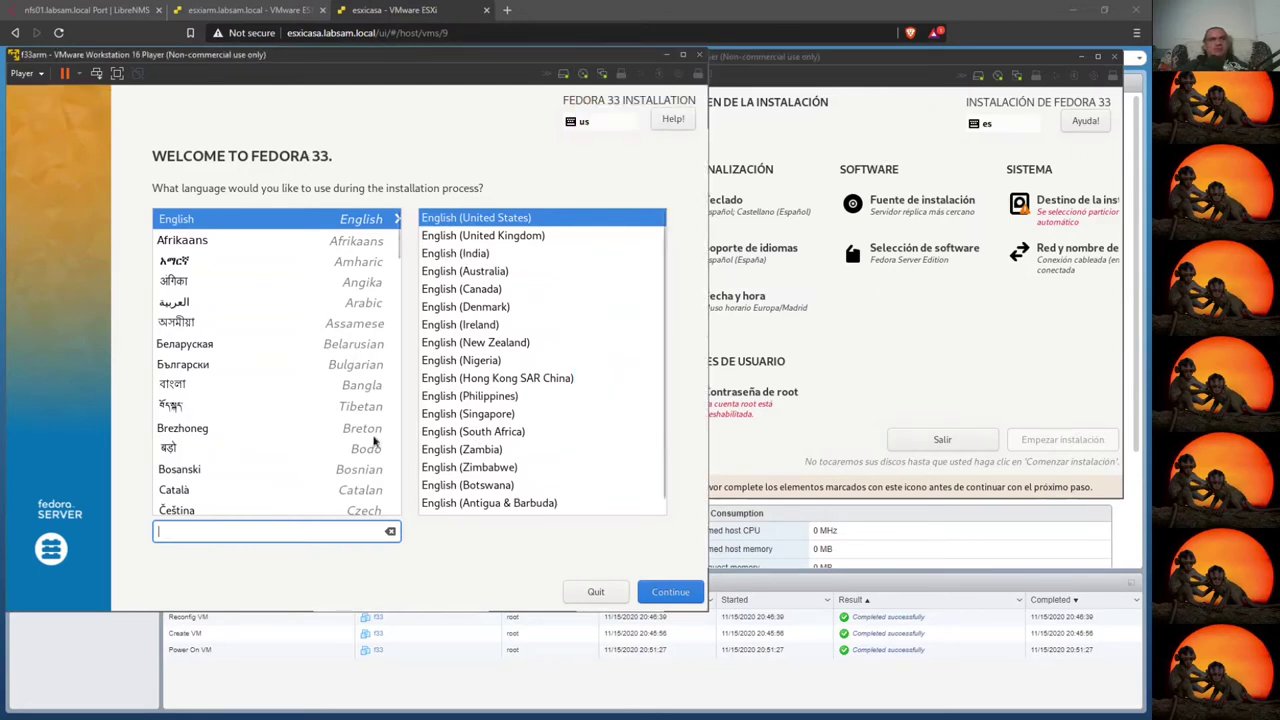
type("esp")
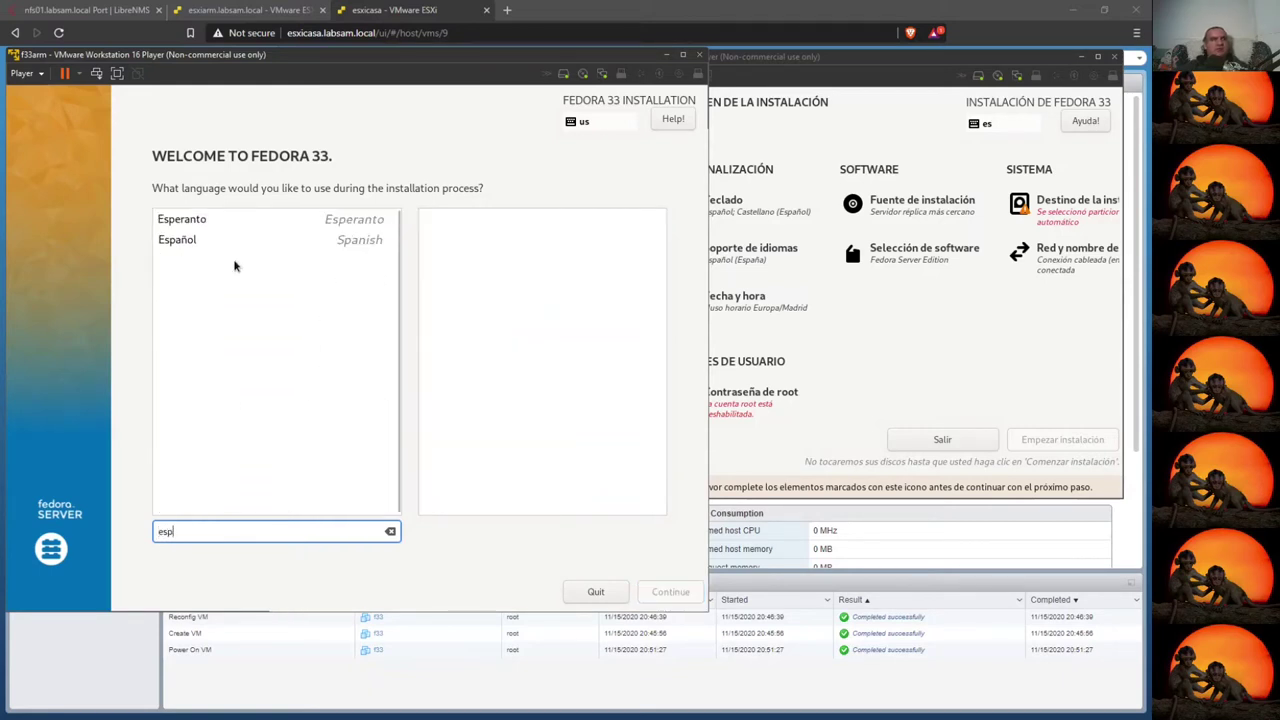
left_click(180, 243)
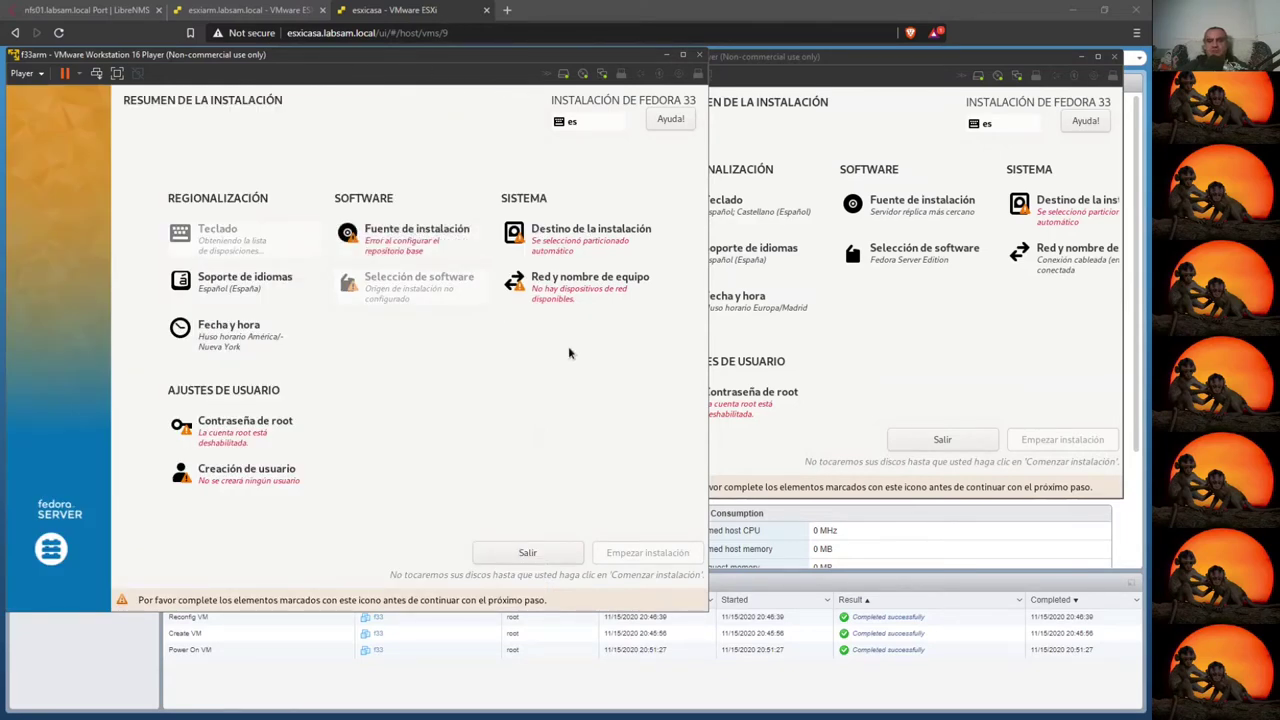
- Accept the automatic disk selection as the f33 installation destination
left_click_drag(846, 55, 793, 49)
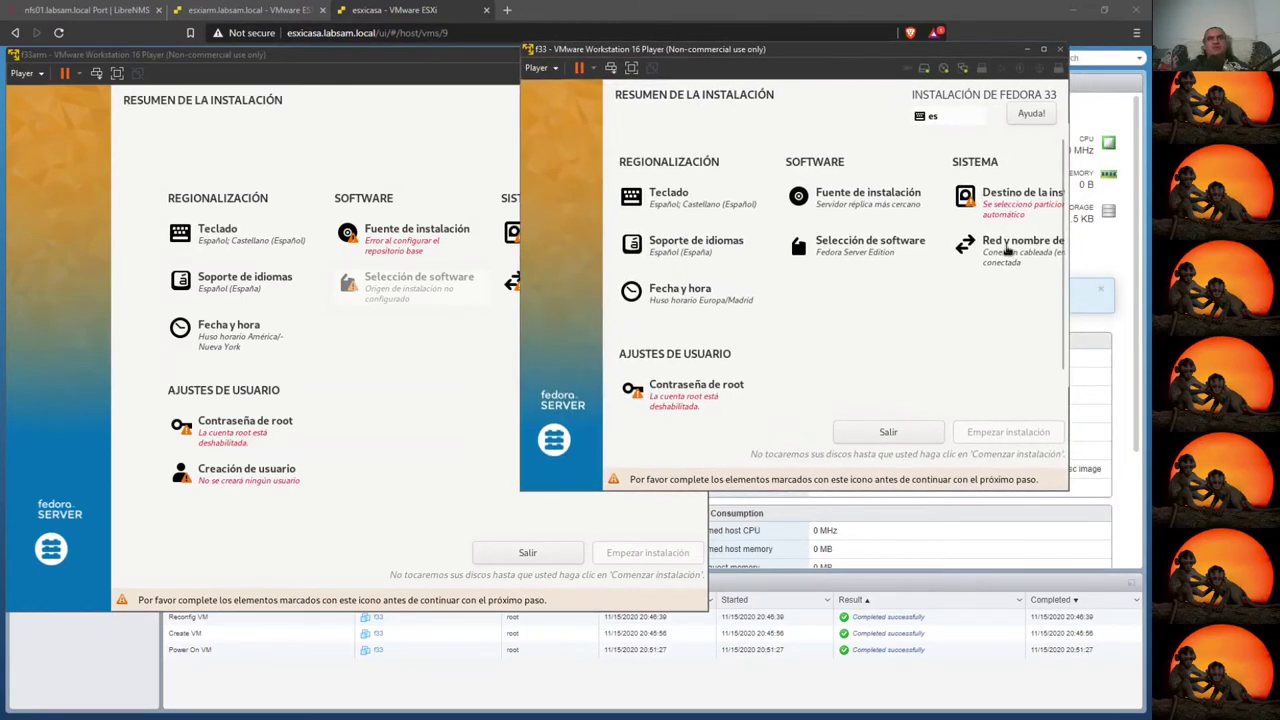
left_click(986, 197)
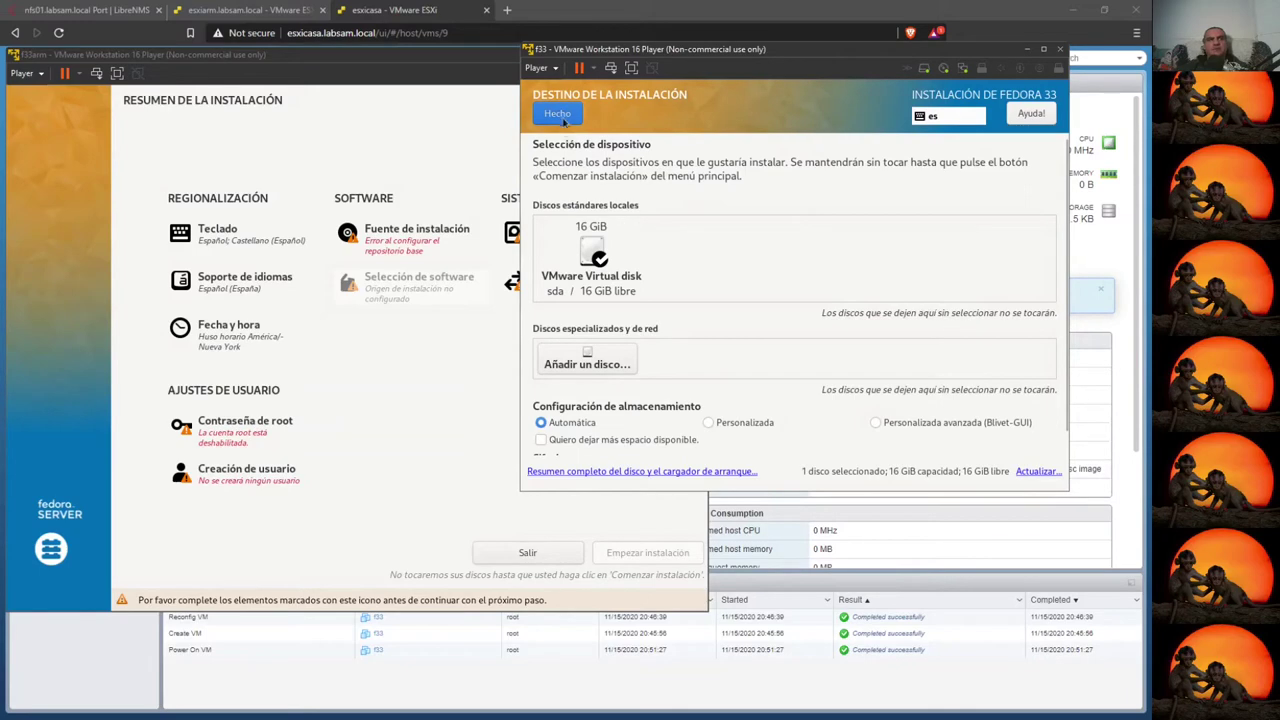
left_click(563, 115)
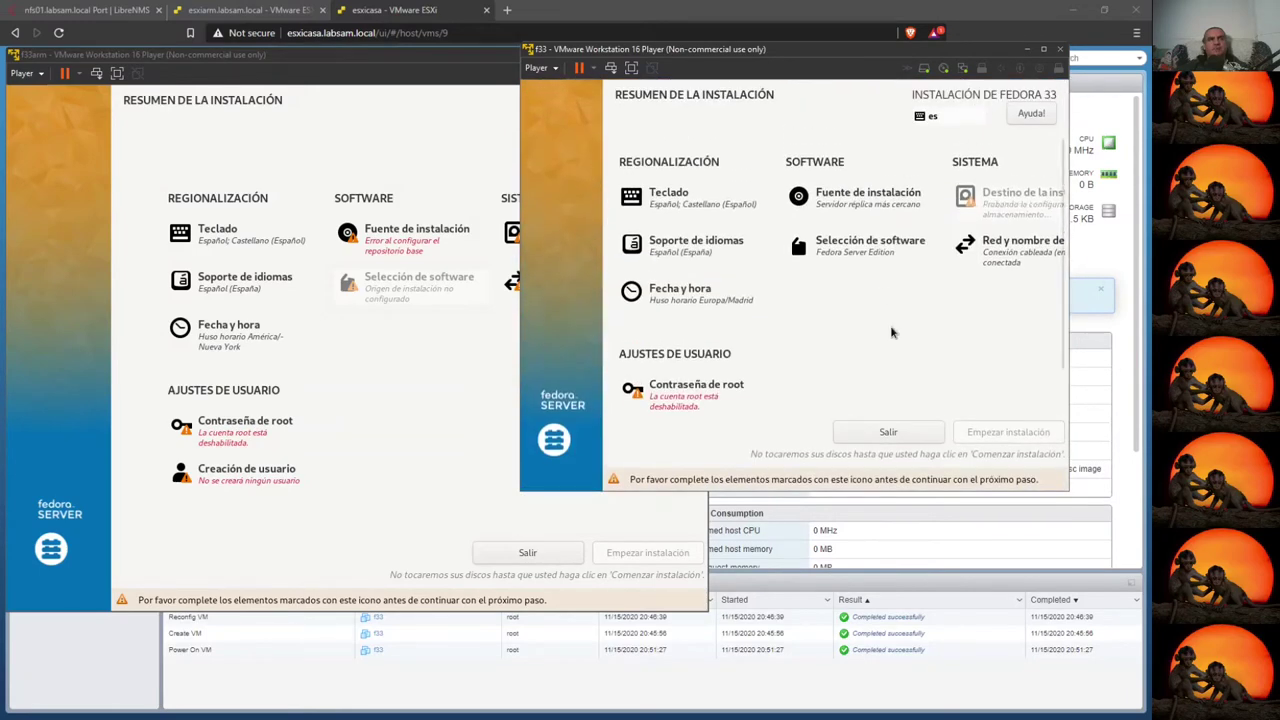
- Set and confirm the f33 root password, allowing root SSH login with password
left_click(654, 400)
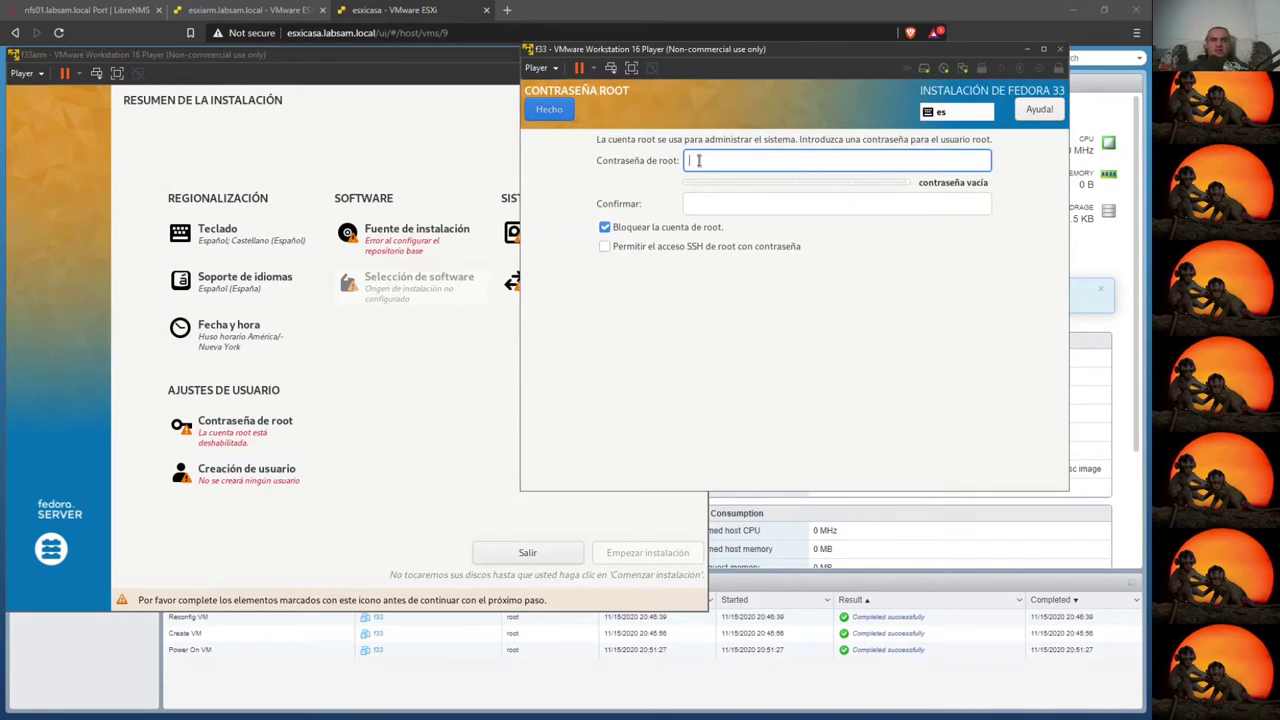
type("********")
key("Tab")
type("*")
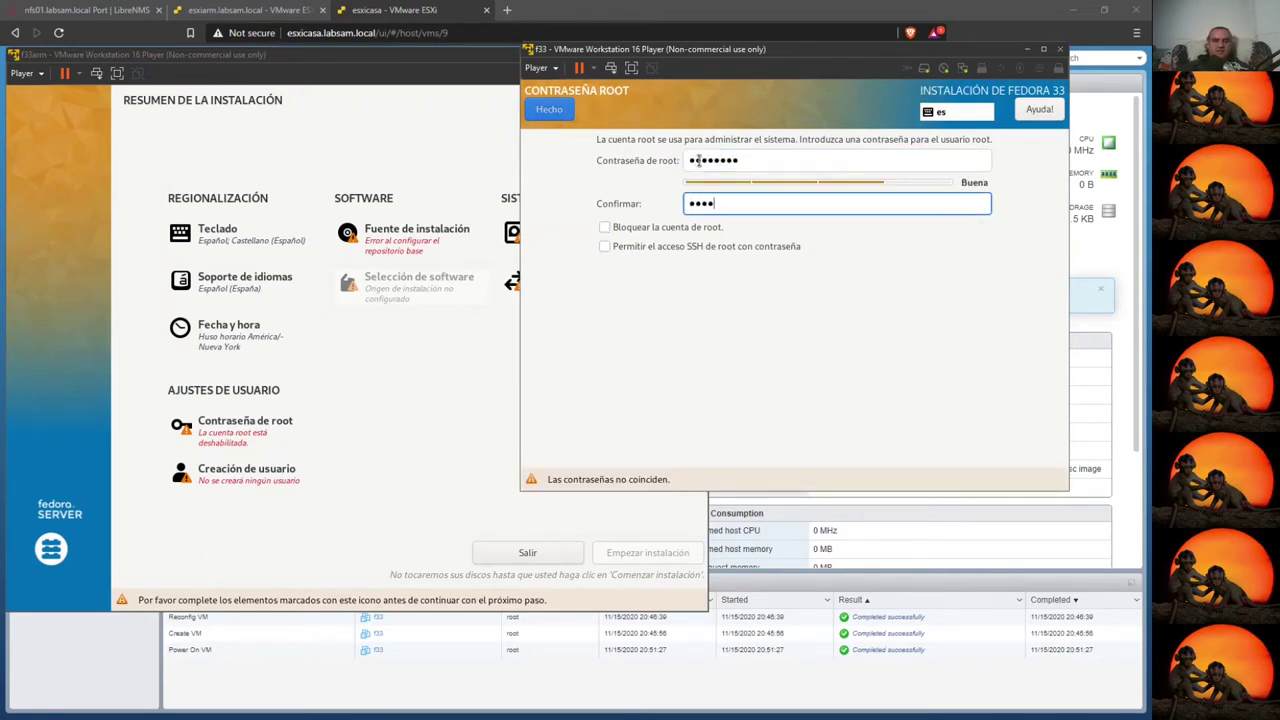
type("*******")
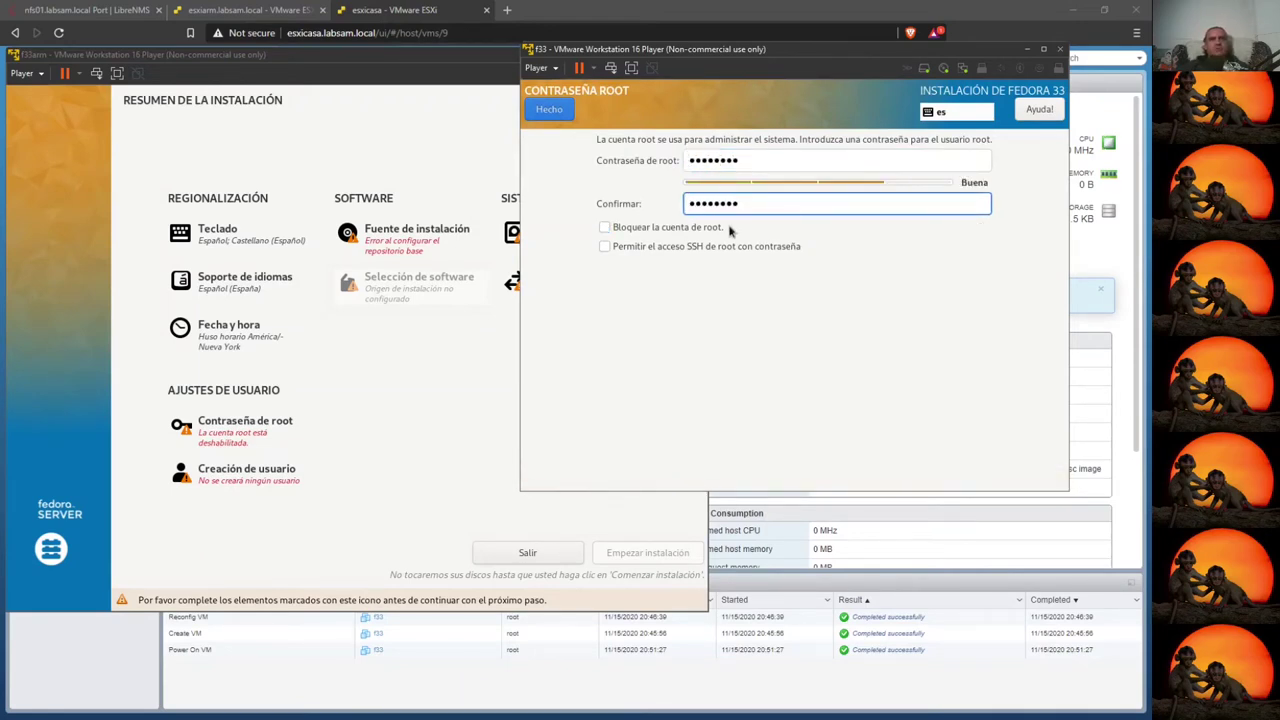
left_click(604, 245)
left_click(548, 109)
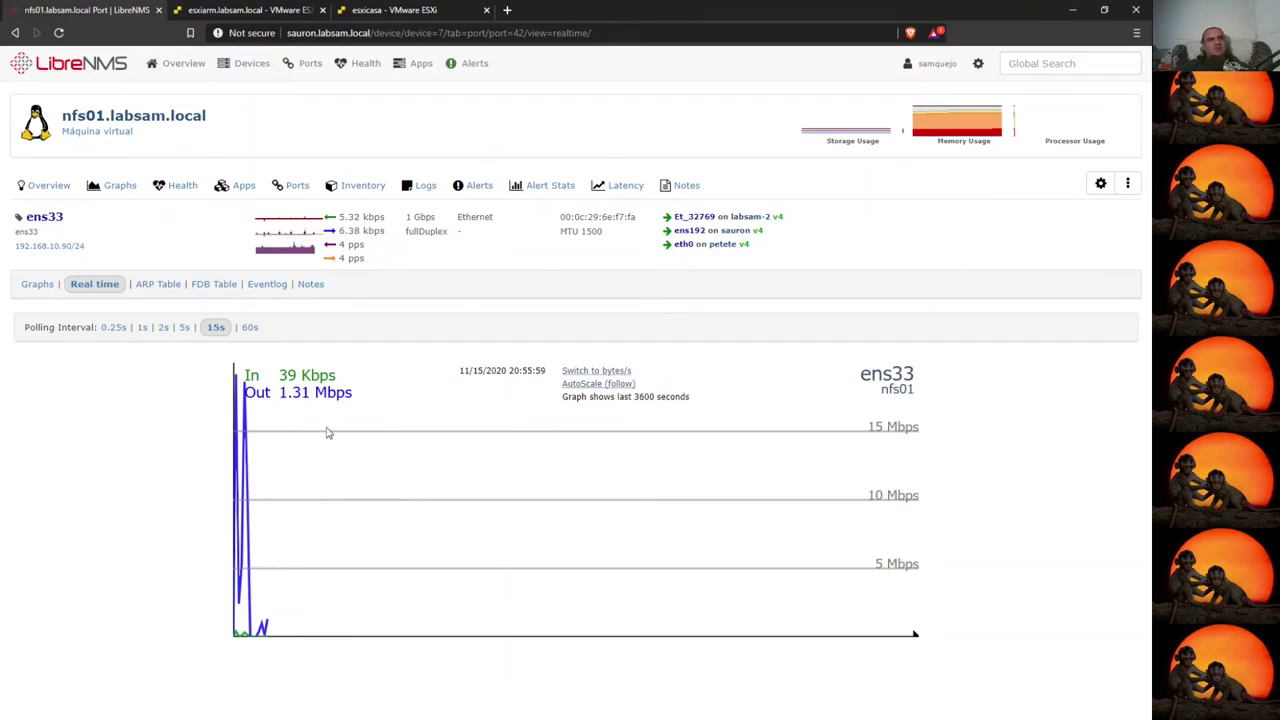
- View nfs01 ens33's Interface Traffic and Packets history graphs, then return to the esxiarm tab
left_click(36, 284)
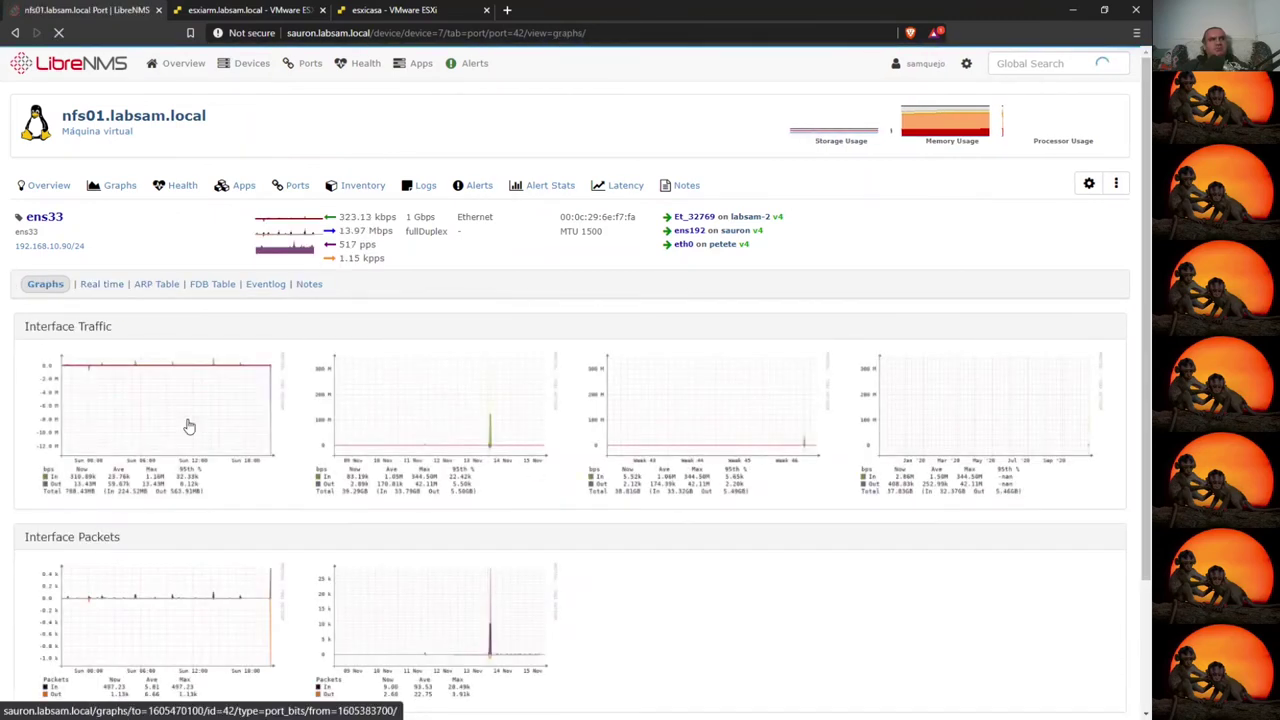
mouse_move(150, 420)
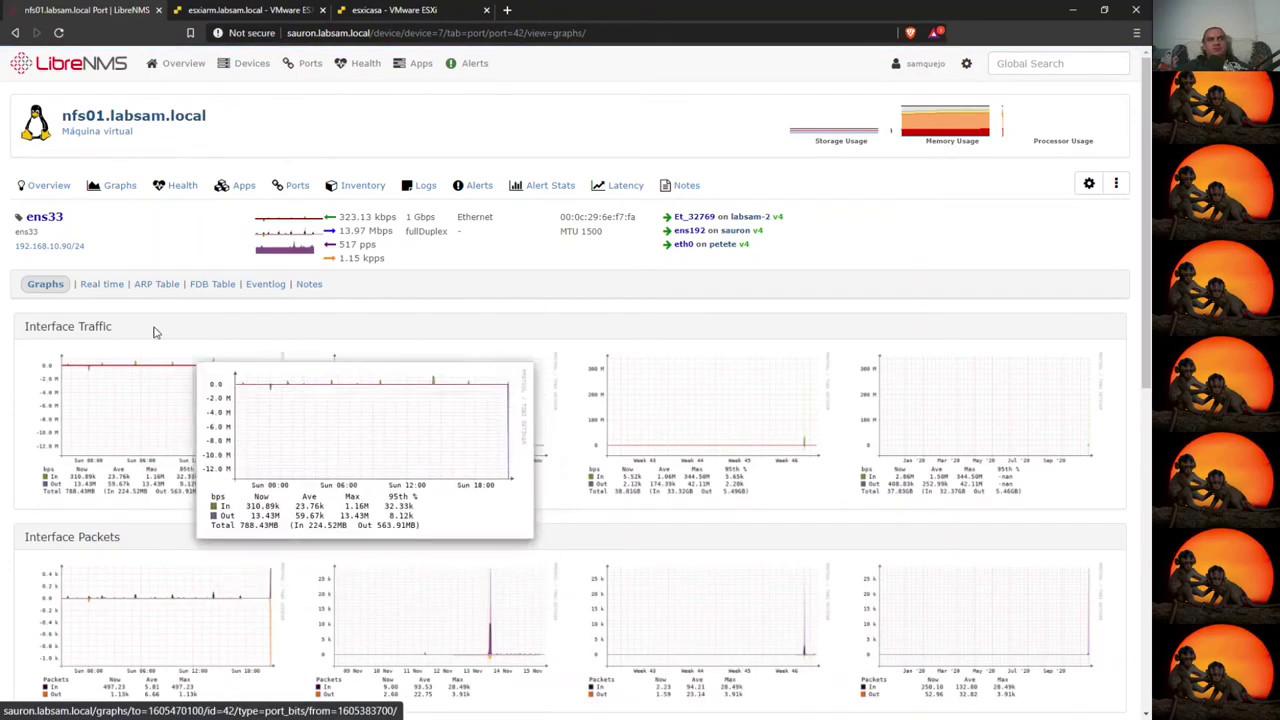
left_click(252, 10)
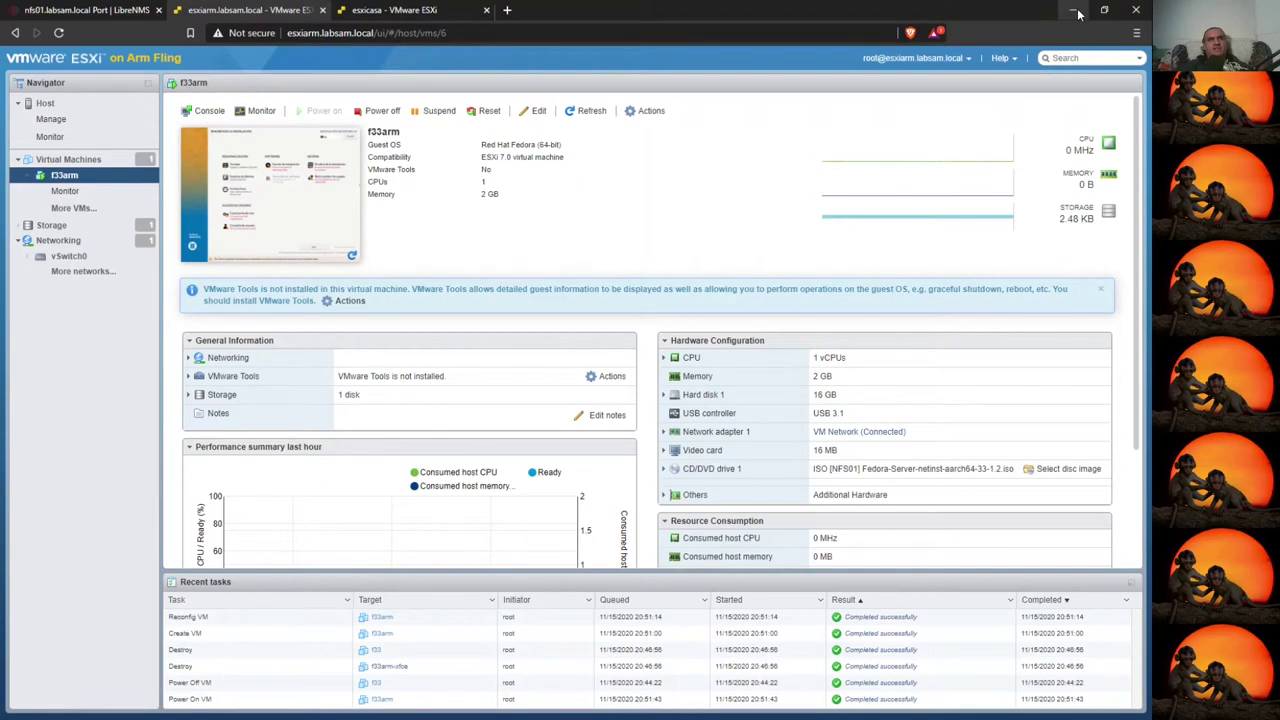
- Arrange the f33 and f33arm installer windows so both are fully visible
left_click(1073, 10)
left_click(676, 56)
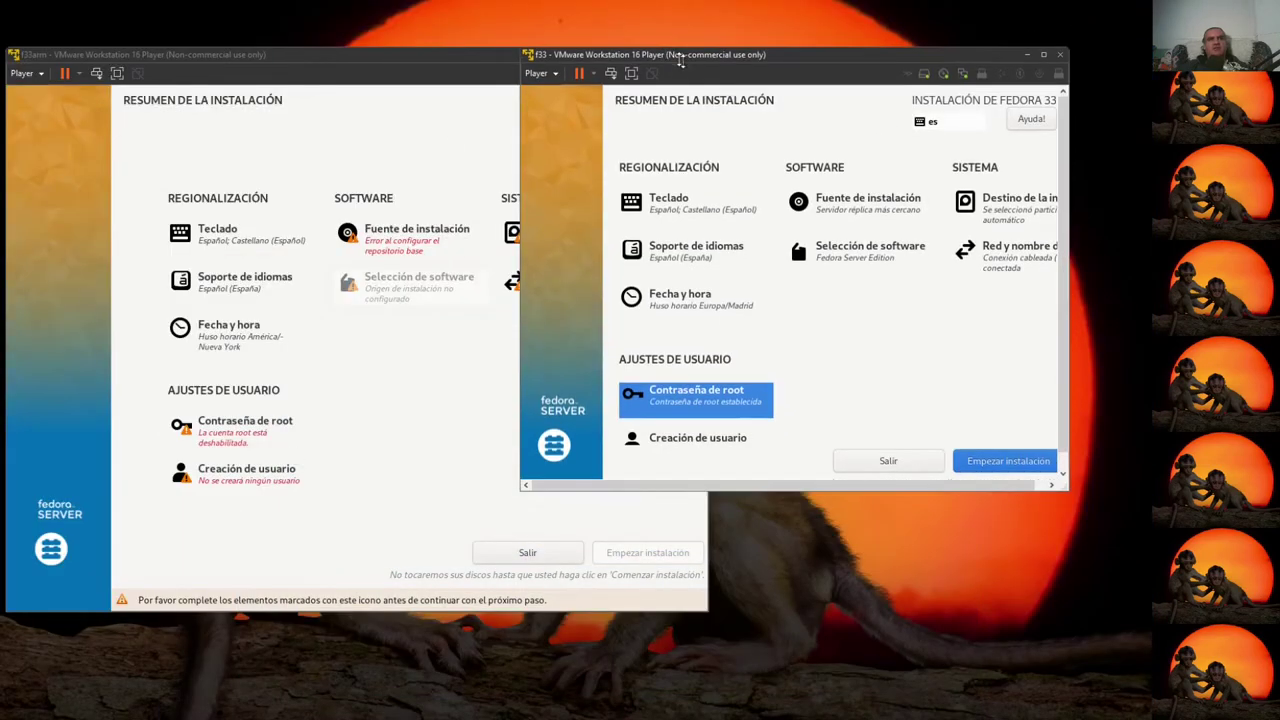
left_click_drag(720, 47, 726, 34)
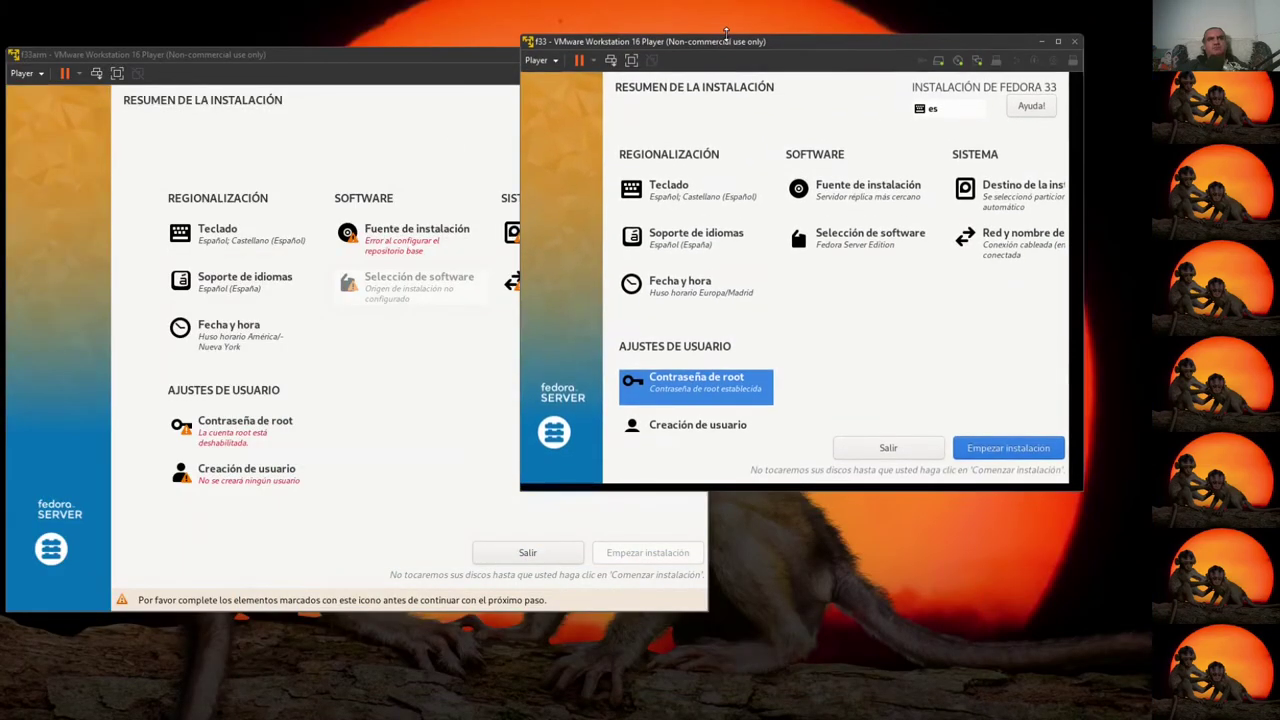
left_click_drag(395, 61, 390, 14)
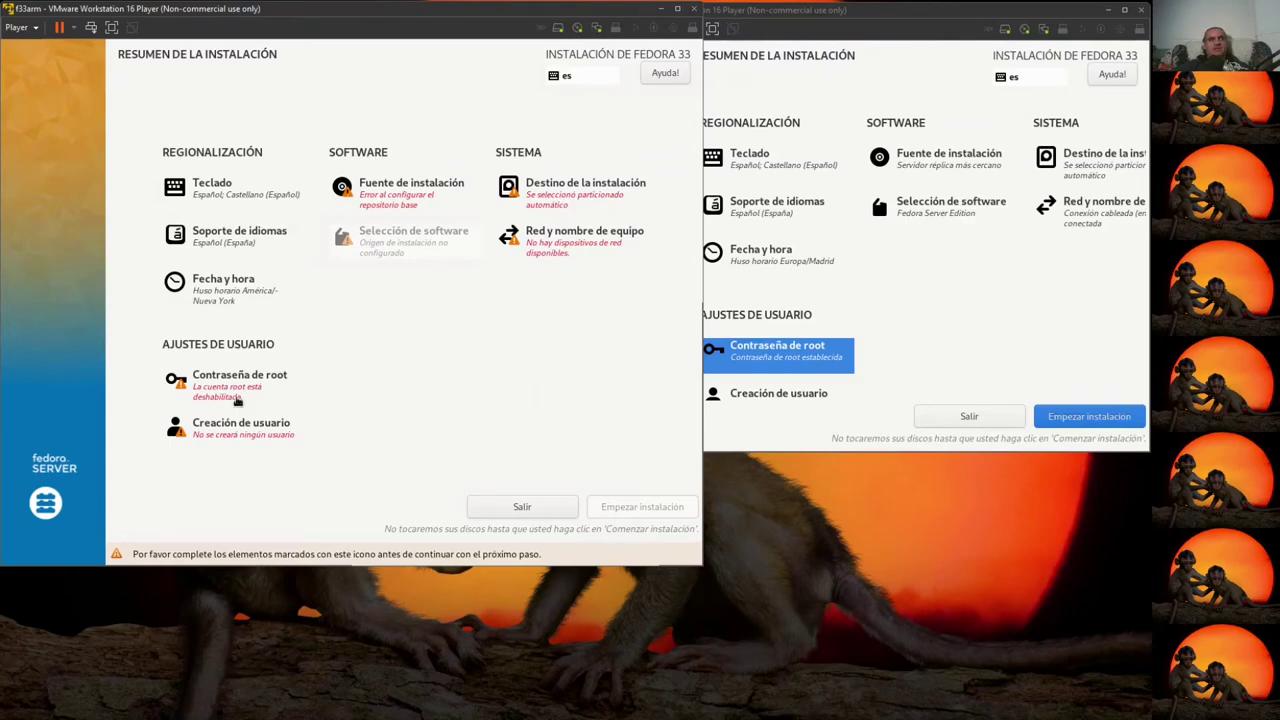
- Review f33arm's installation source, date and time, and network and hostname pages
left_click(389, 204)
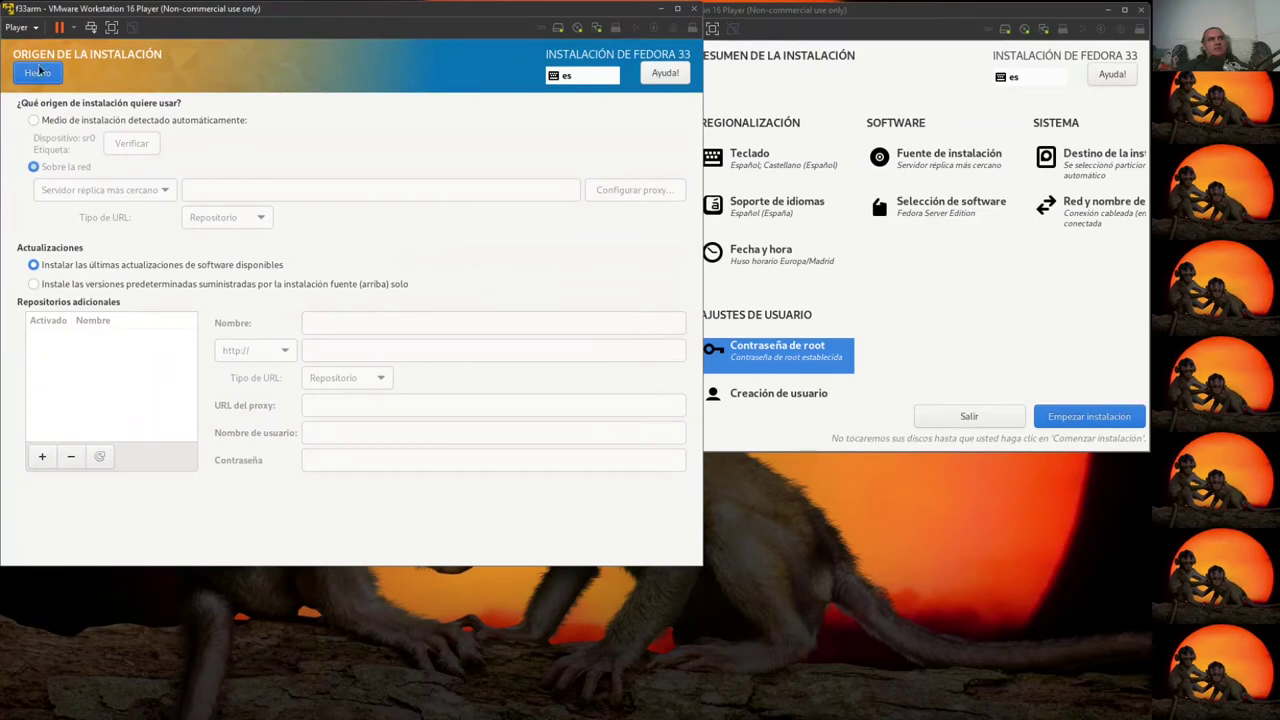
left_click(36, 76)
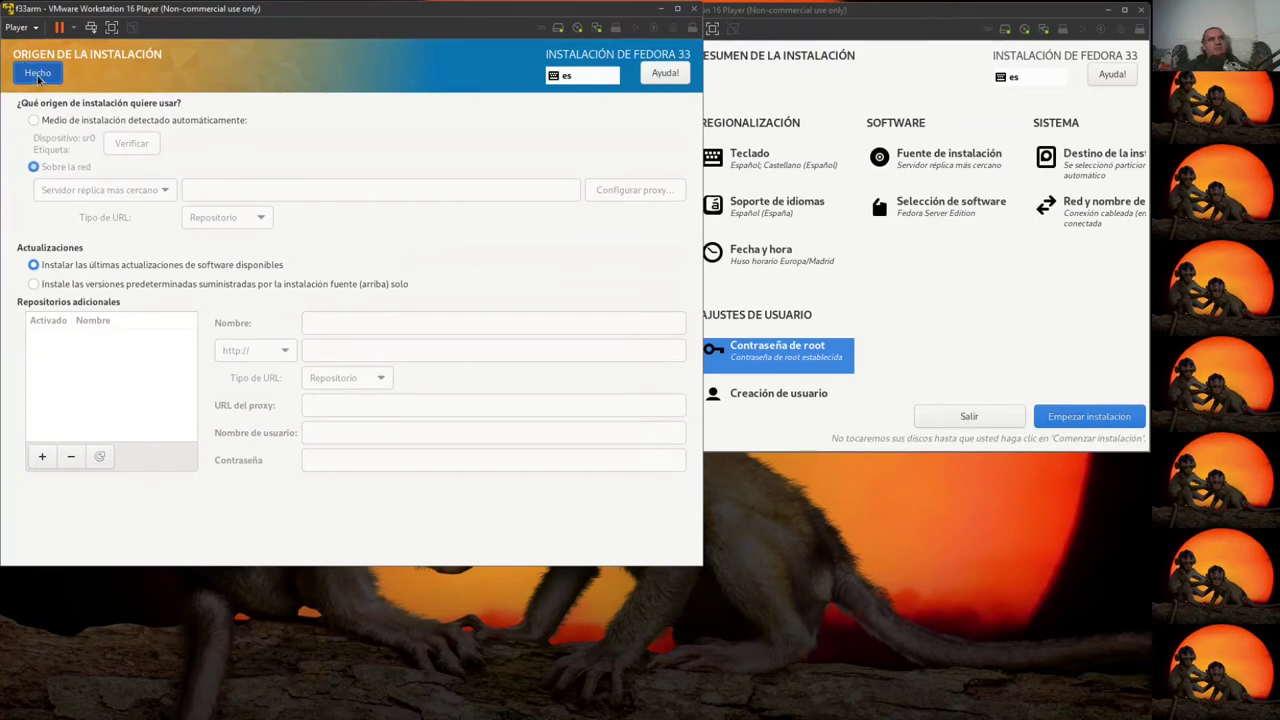
left_click(241, 290)
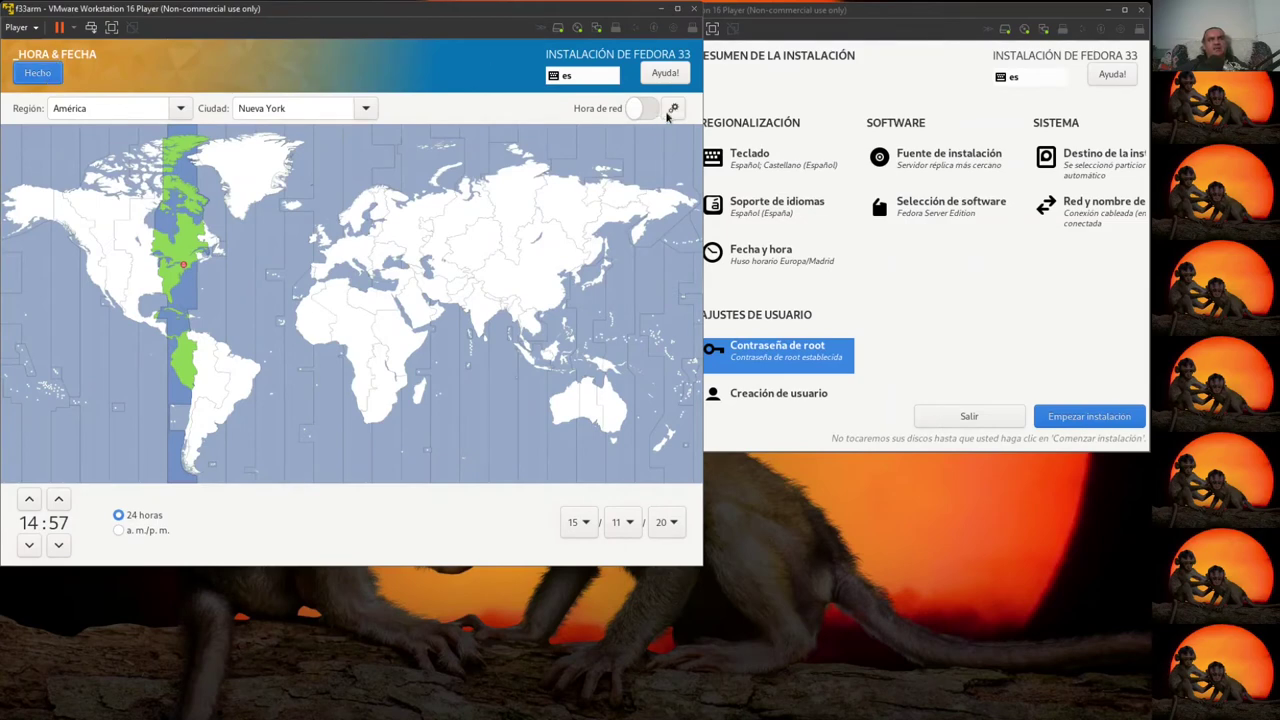
left_click(44, 74)
left_click(565, 245)
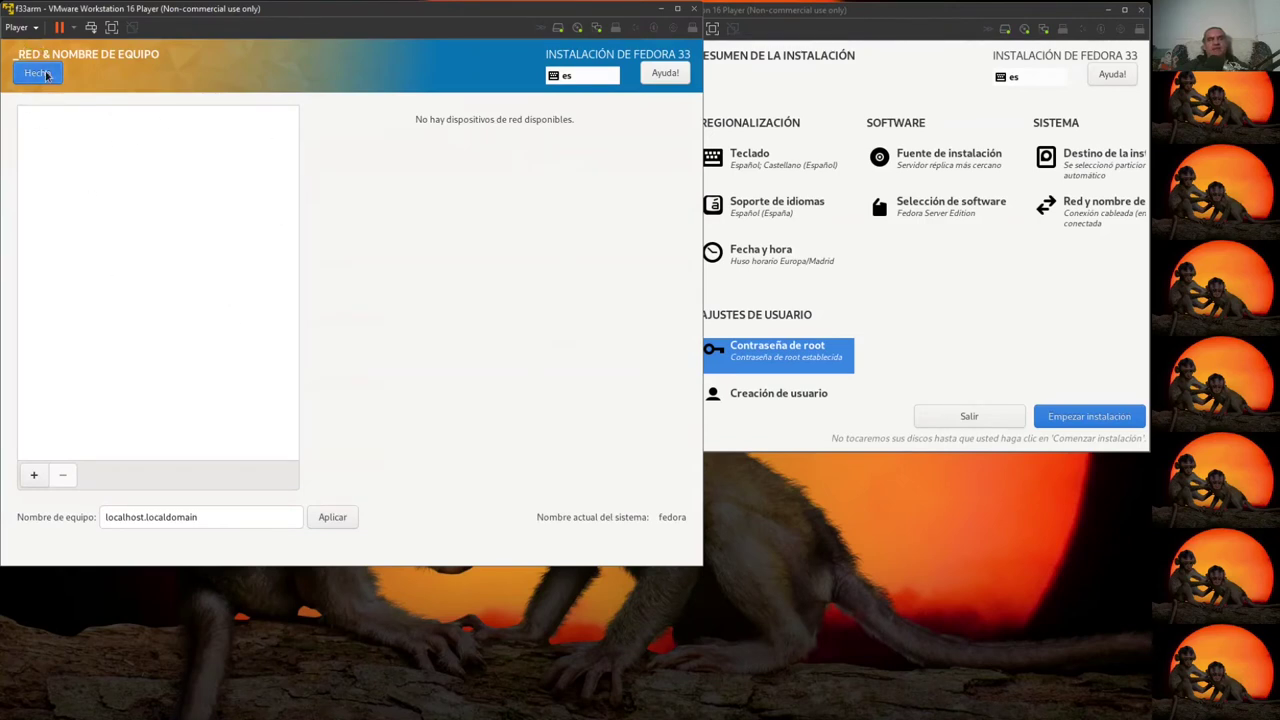
- Shut down the f33arm guest through the Player Power menu
left_click(22, 27)
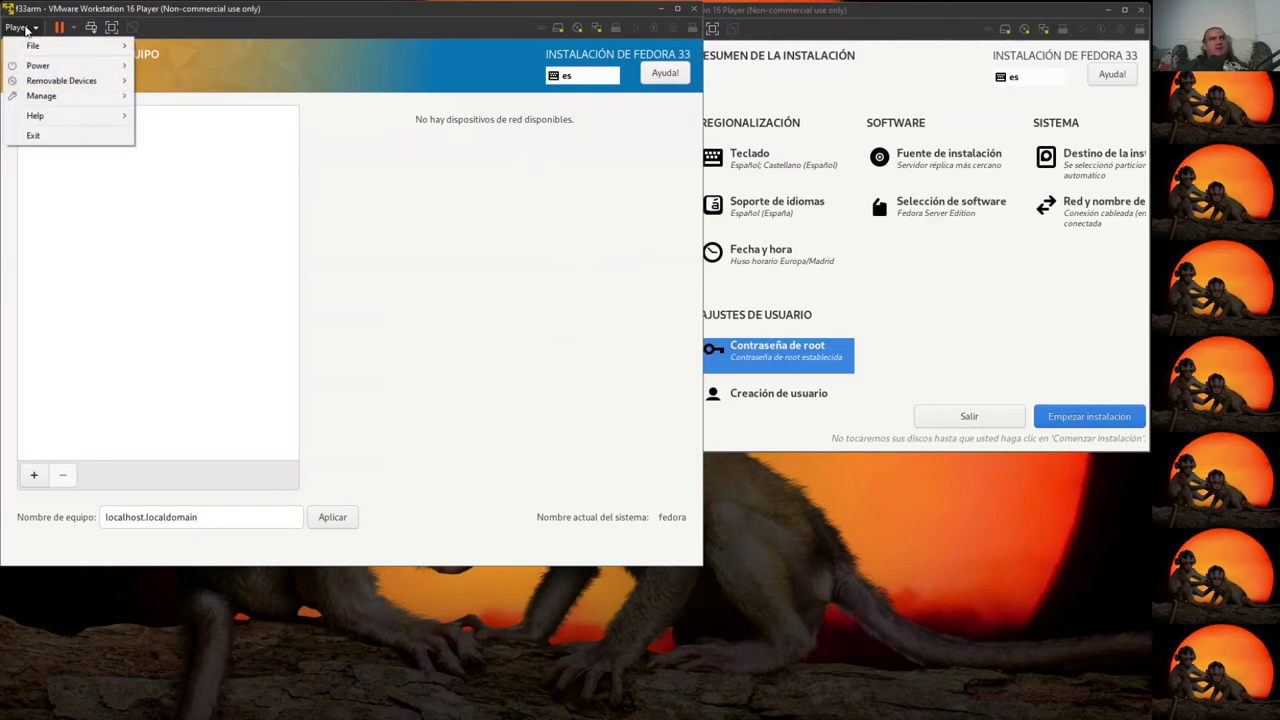
mouse_move(45, 46)
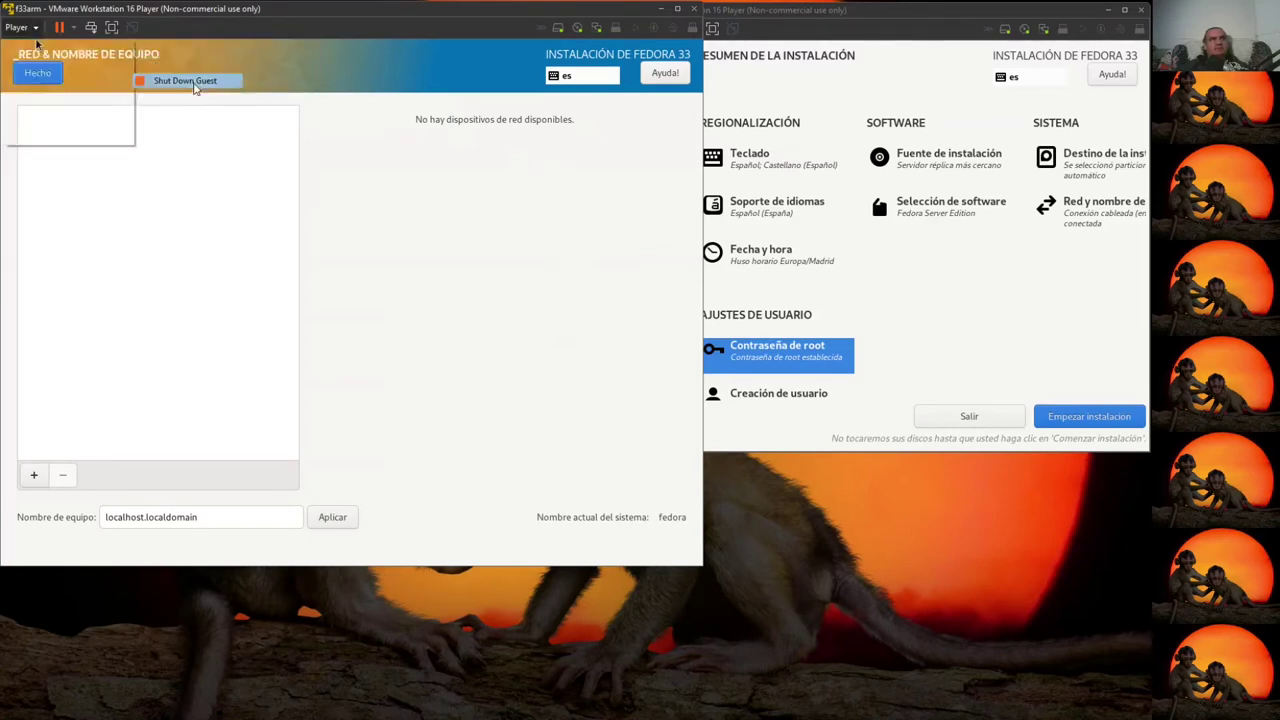
left_click(197, 88)
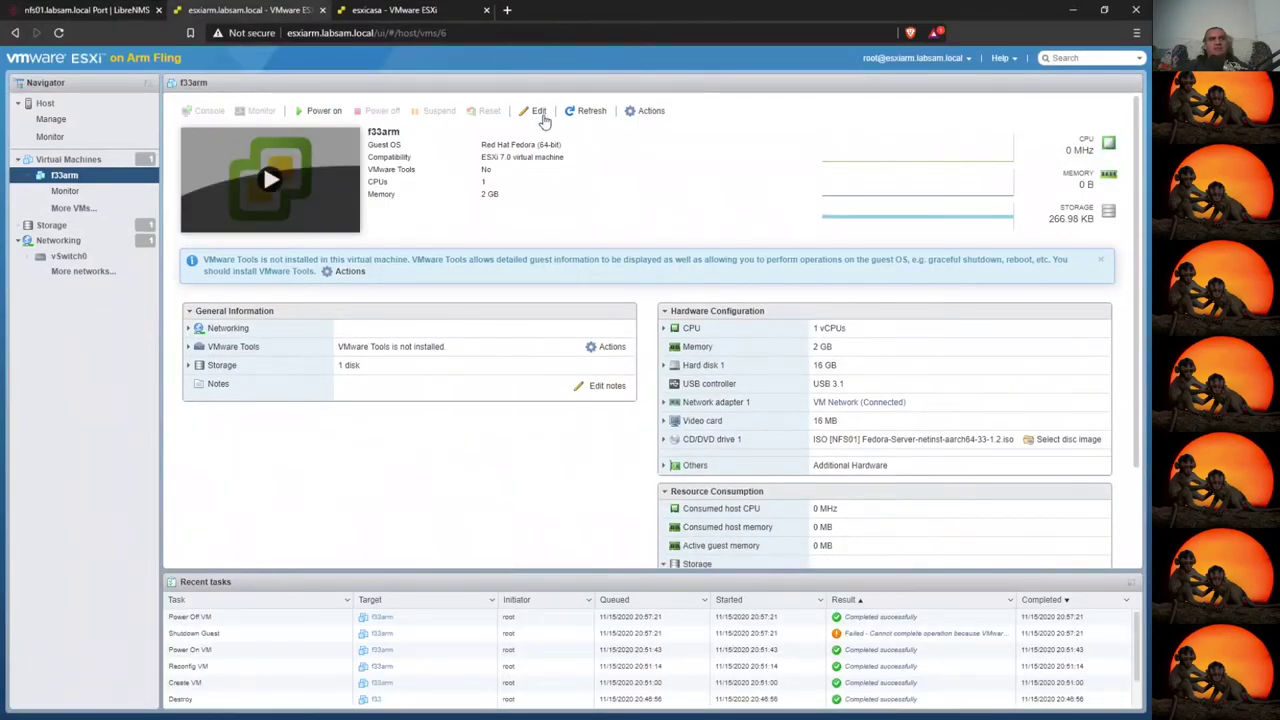
- Change f33arm's Network Adapter 1 type to E1000e, save, and power the VM on
left_click(535, 110)
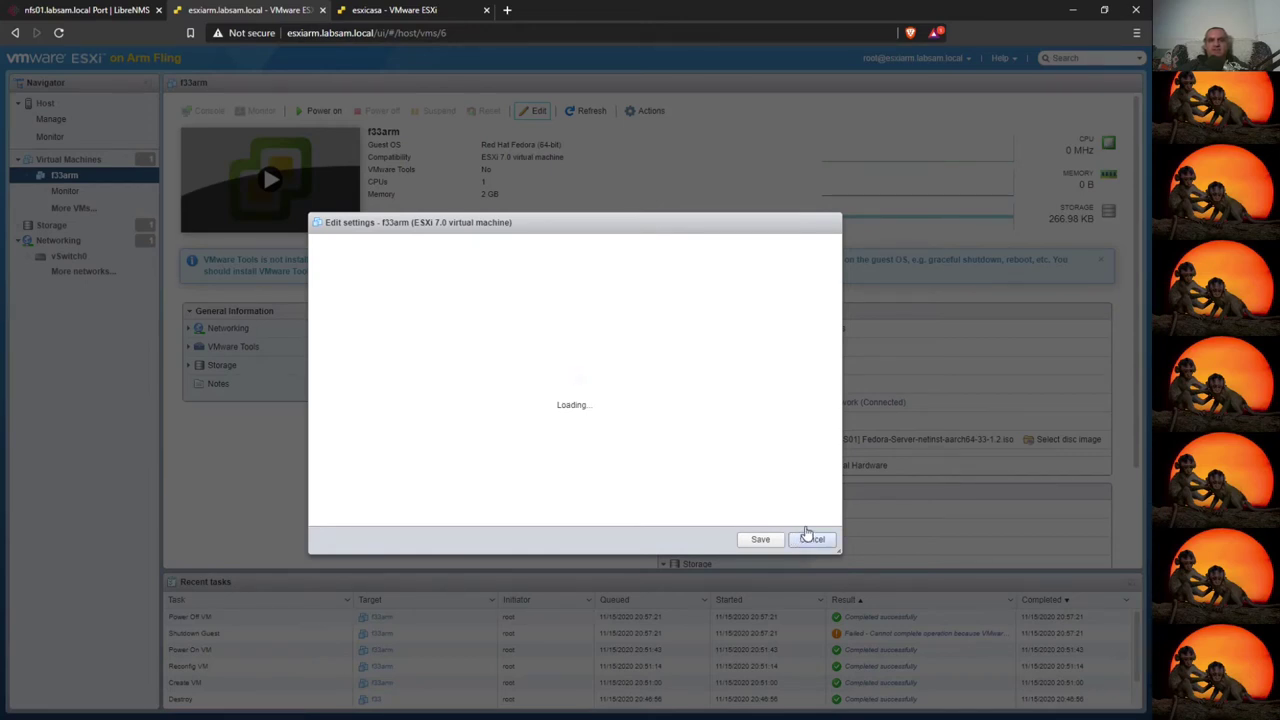
left_click(691, 492)
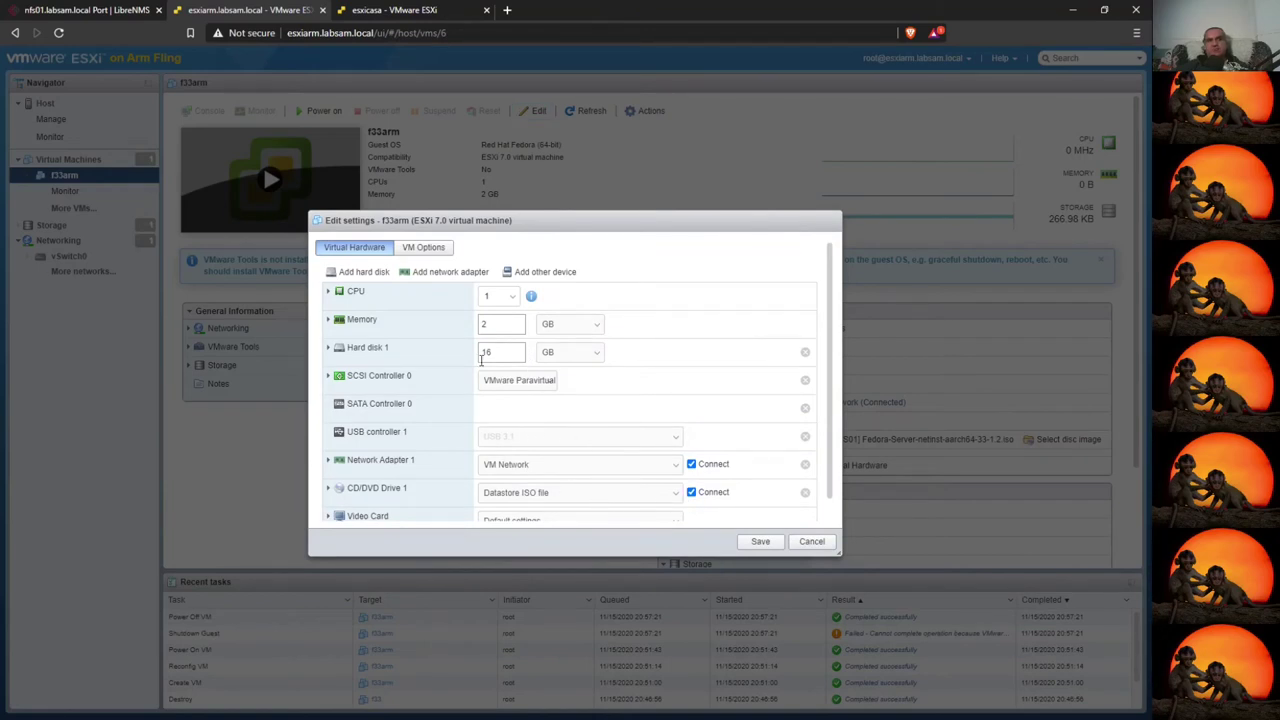
left_click(340, 462)
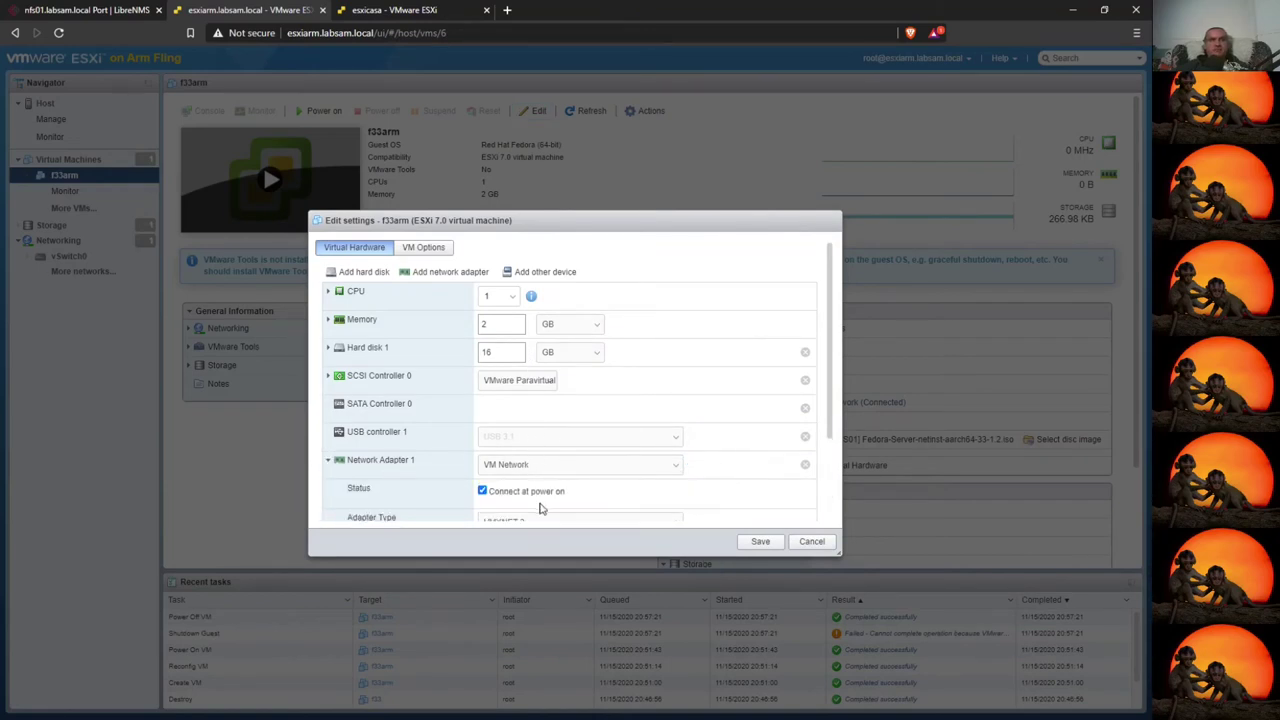
scroll(580, 420, "down", 2)
left_click(580, 409)
left_click(560, 438)
left_click(760, 541)
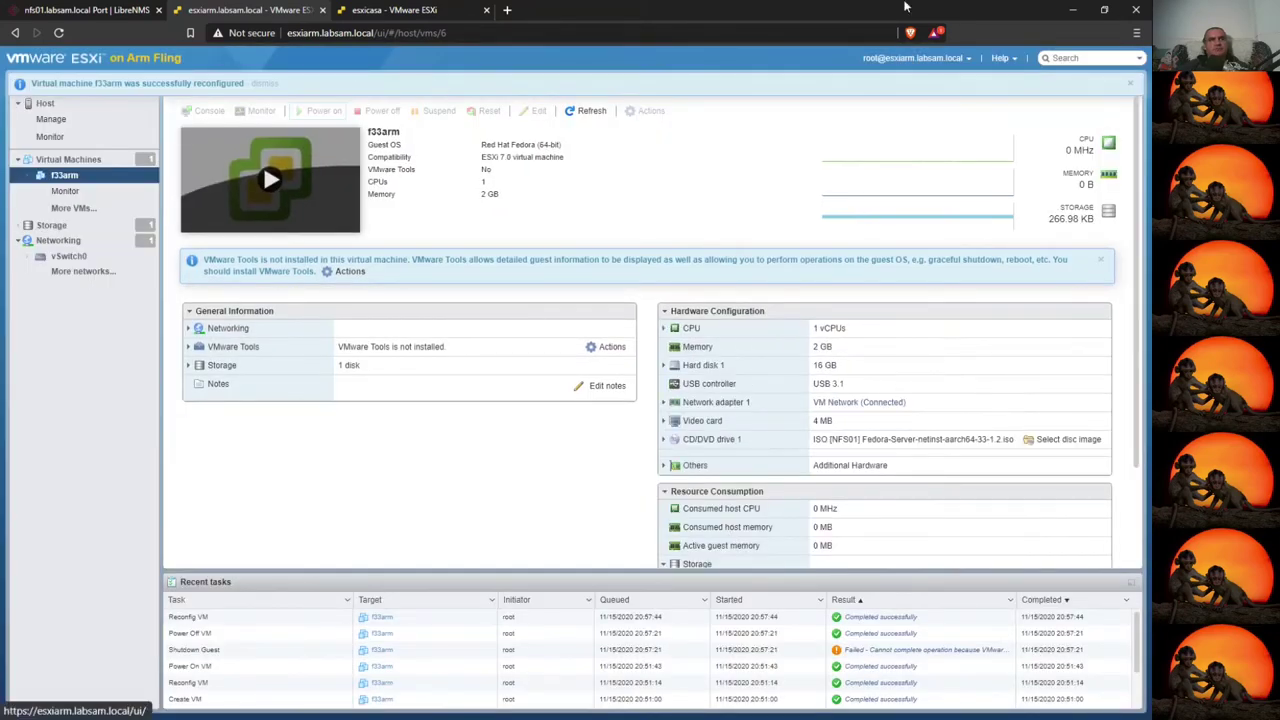
left_click(318, 110)
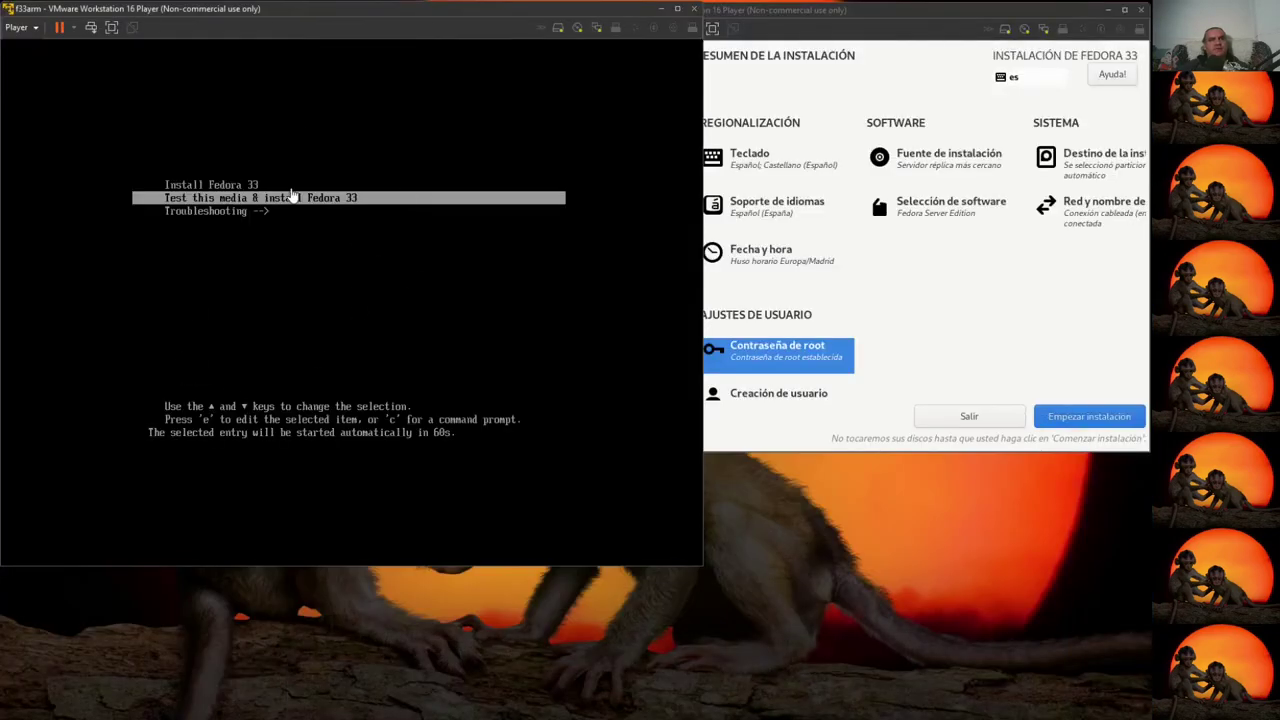
- Boot the Fedora 33 GRUB entry on f33arm and release keyboard control to the host
left_click(325, 279)
key("Return")
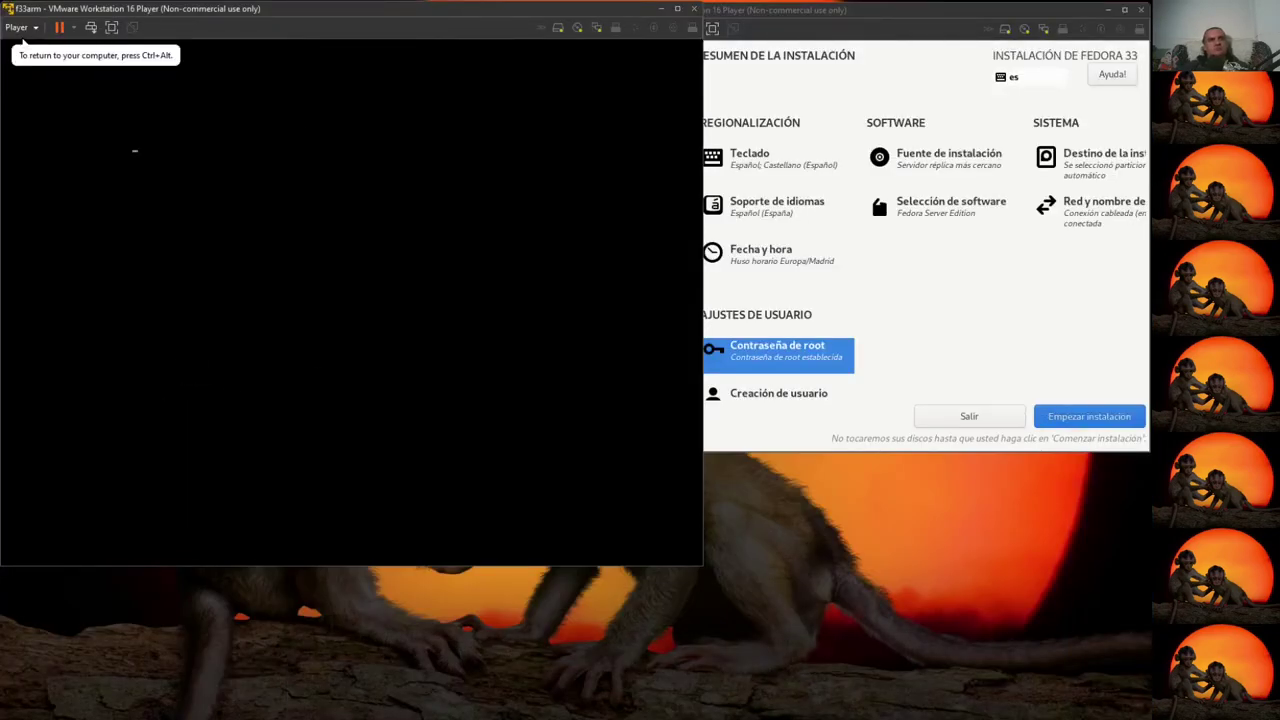
key("ctrl+alt")
- Check that f33's wired connection works in Red y nombre de equipo
left_click(971, 297)
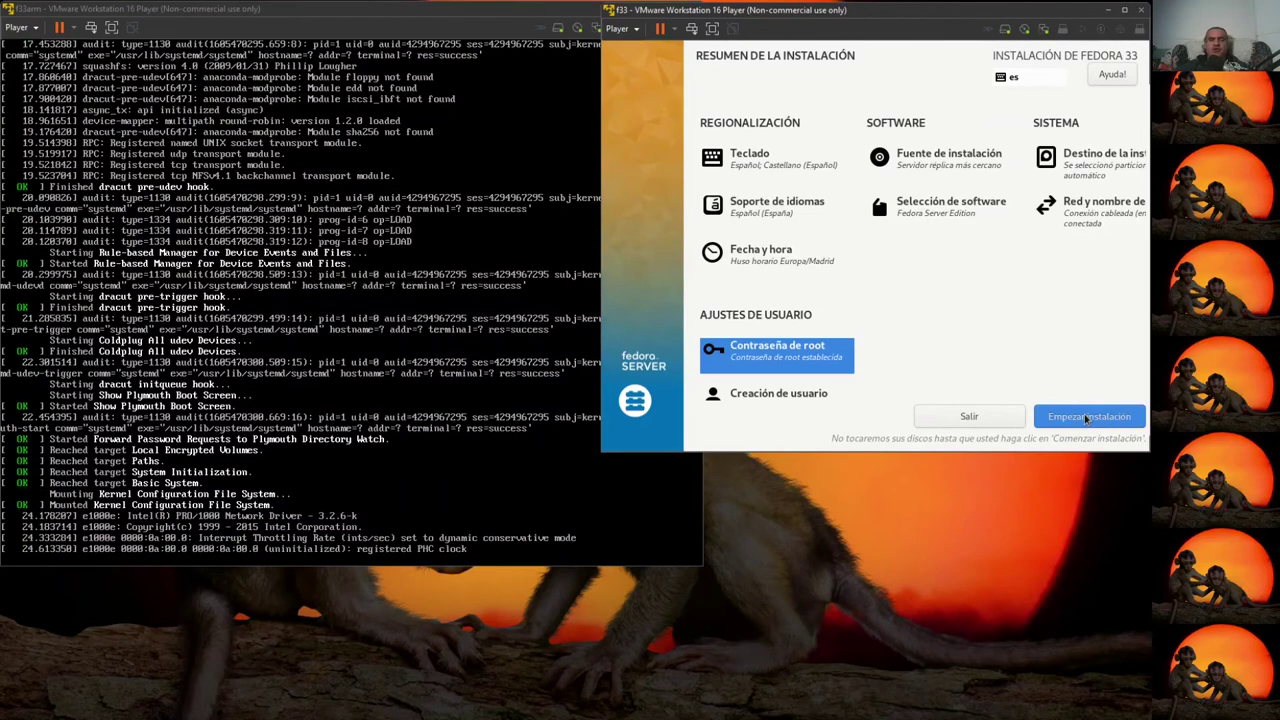
left_click(1080, 212)
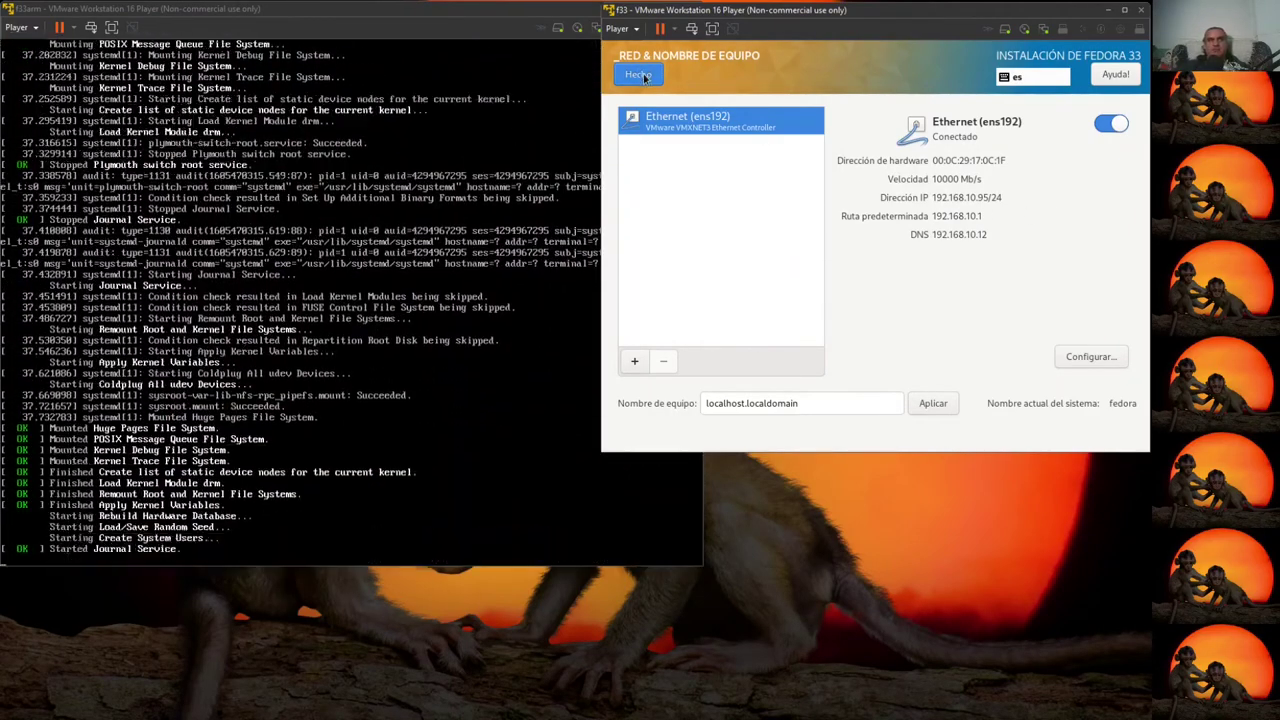
left_click(655, 75)
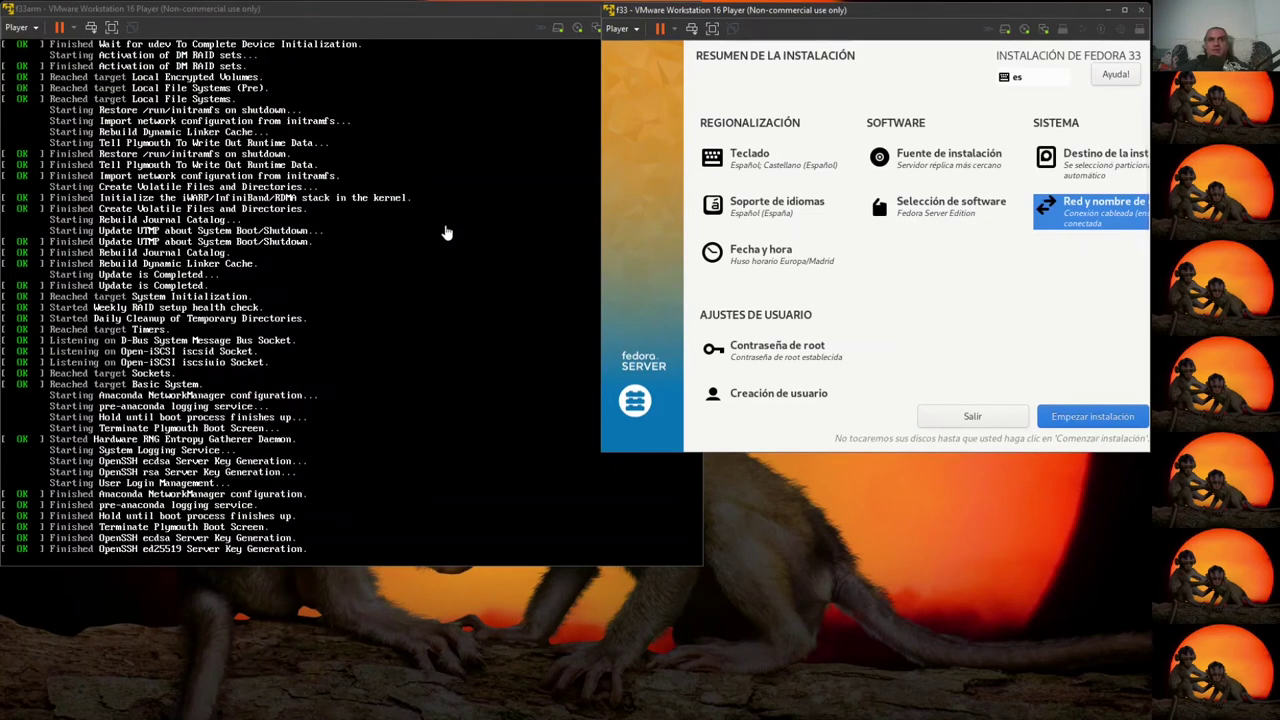
scroll(866, 337, "down", 1)
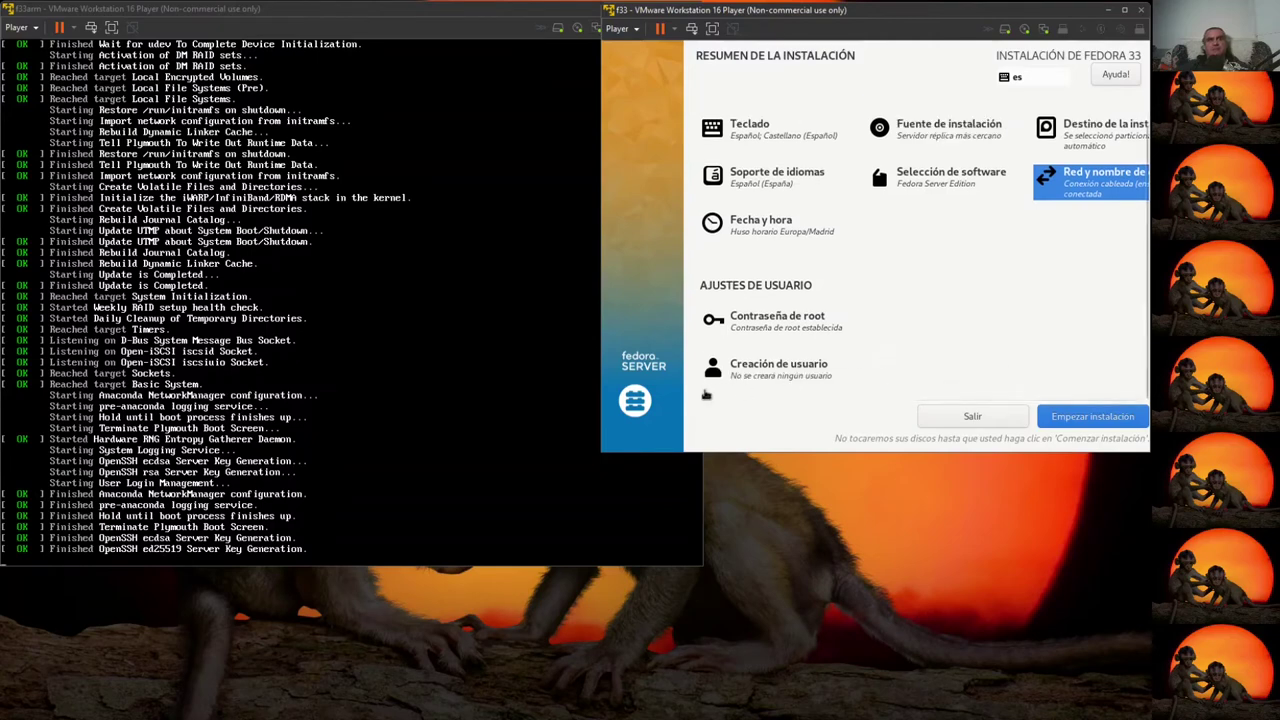
scroll(878, 384, "up", 1)
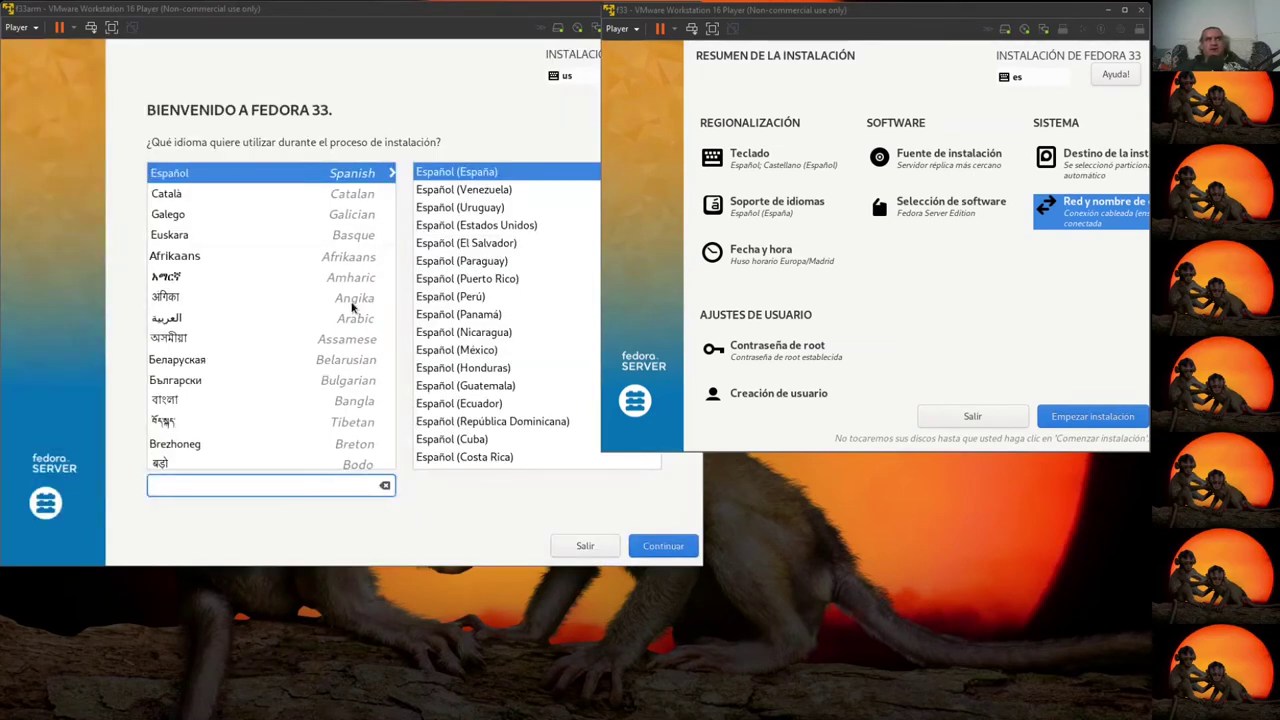
- Accept Español (España) on the f33arm language screen and continue to the summary
left_click(436, 510)
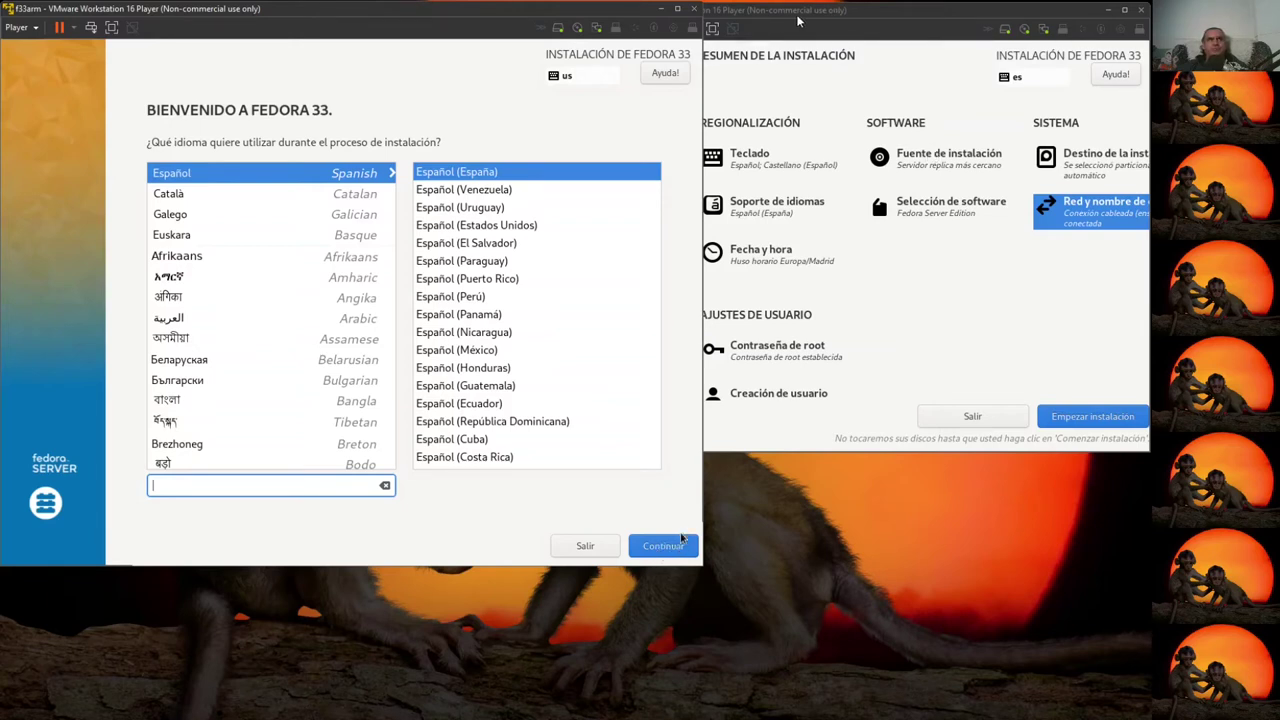
left_click_drag(797, 16, 792, 13)
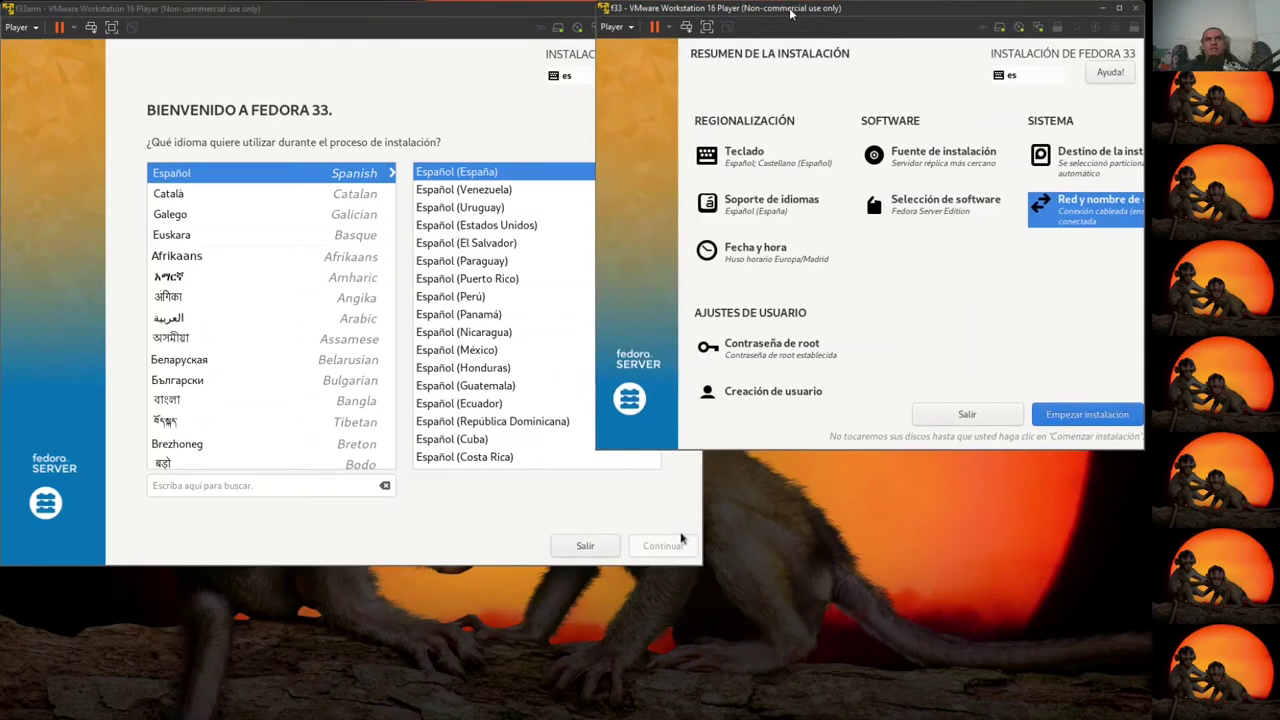
left_click(428, 15)
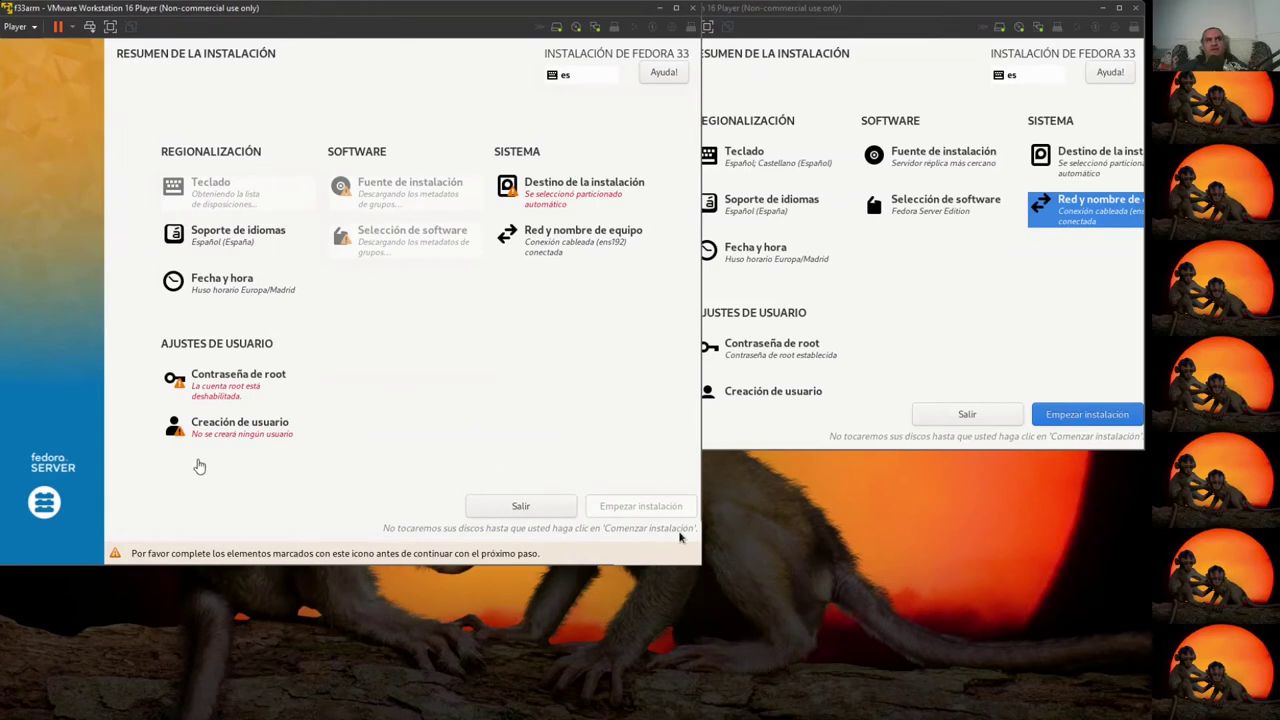
- Set and confirm the f33arm root password with root SSH login allowed
left_click(248, 393)
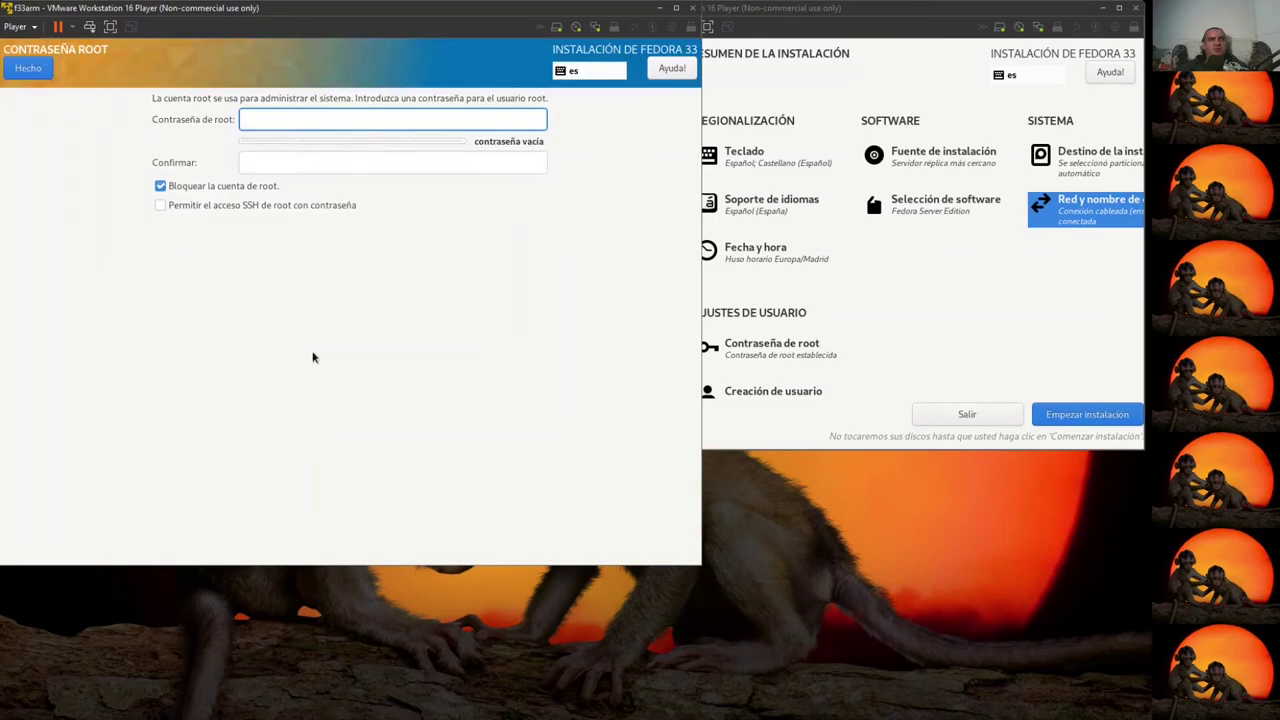
type("*********")
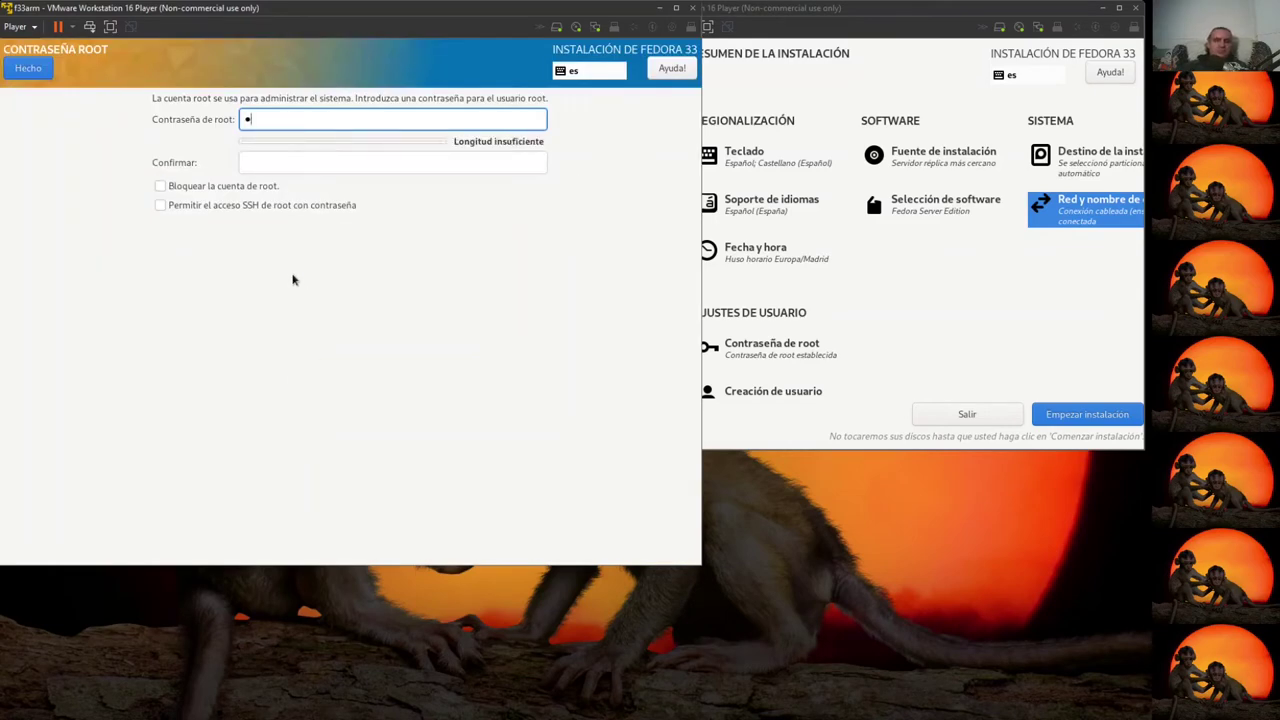
key("Tab")
type("*********")
key("Tab")
key("Tab")
key("space")
left_click(30, 69)
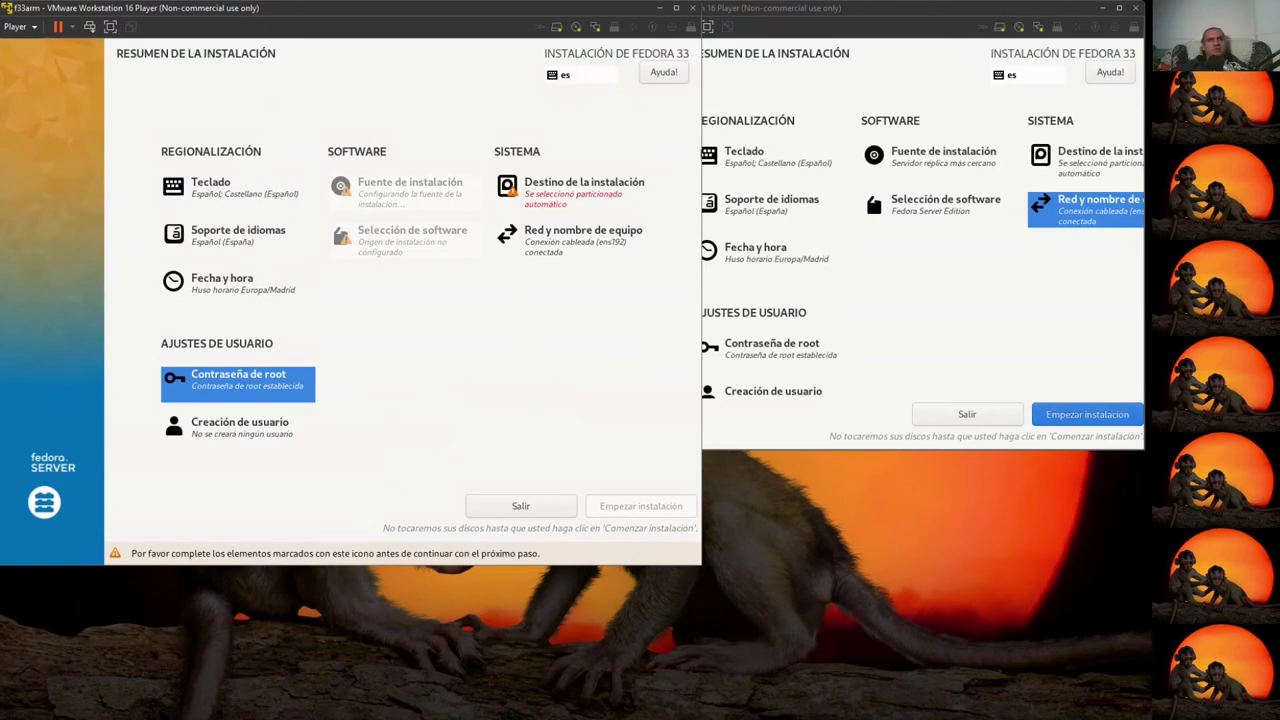
- Accept the default installation destination disk on f33arm and start the installation
left_click(505, 192)
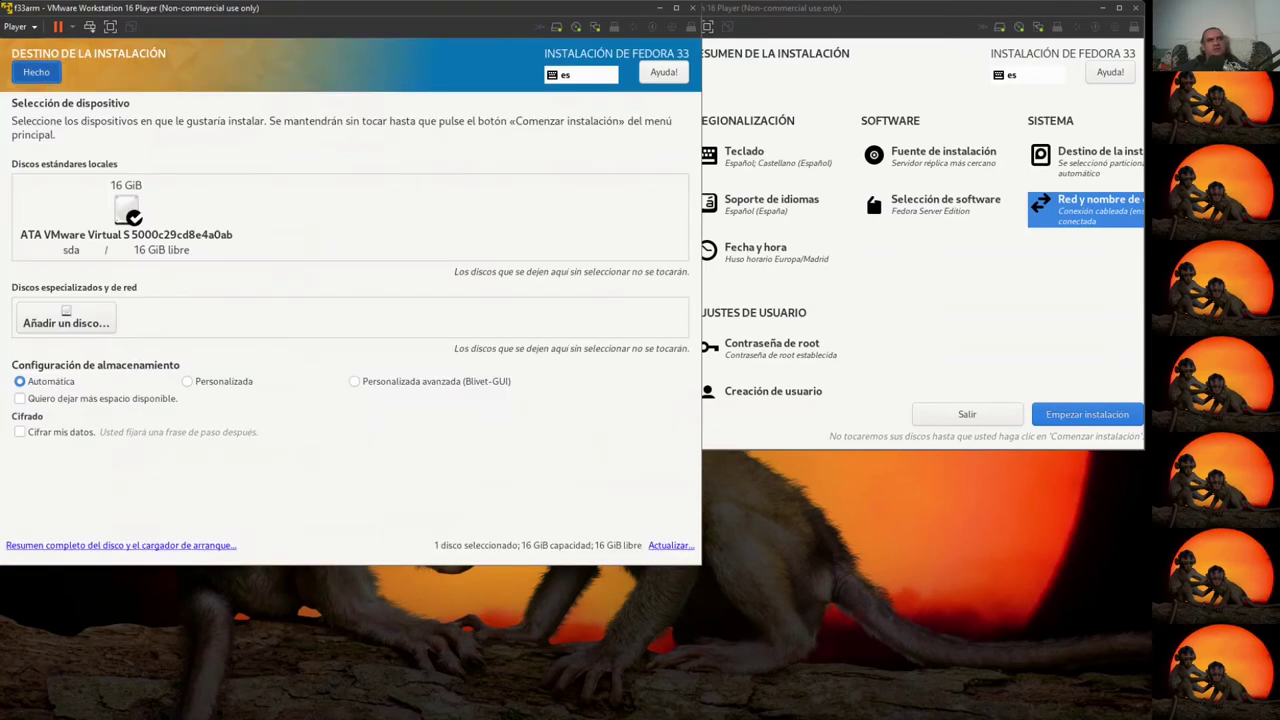
key("alt+h")
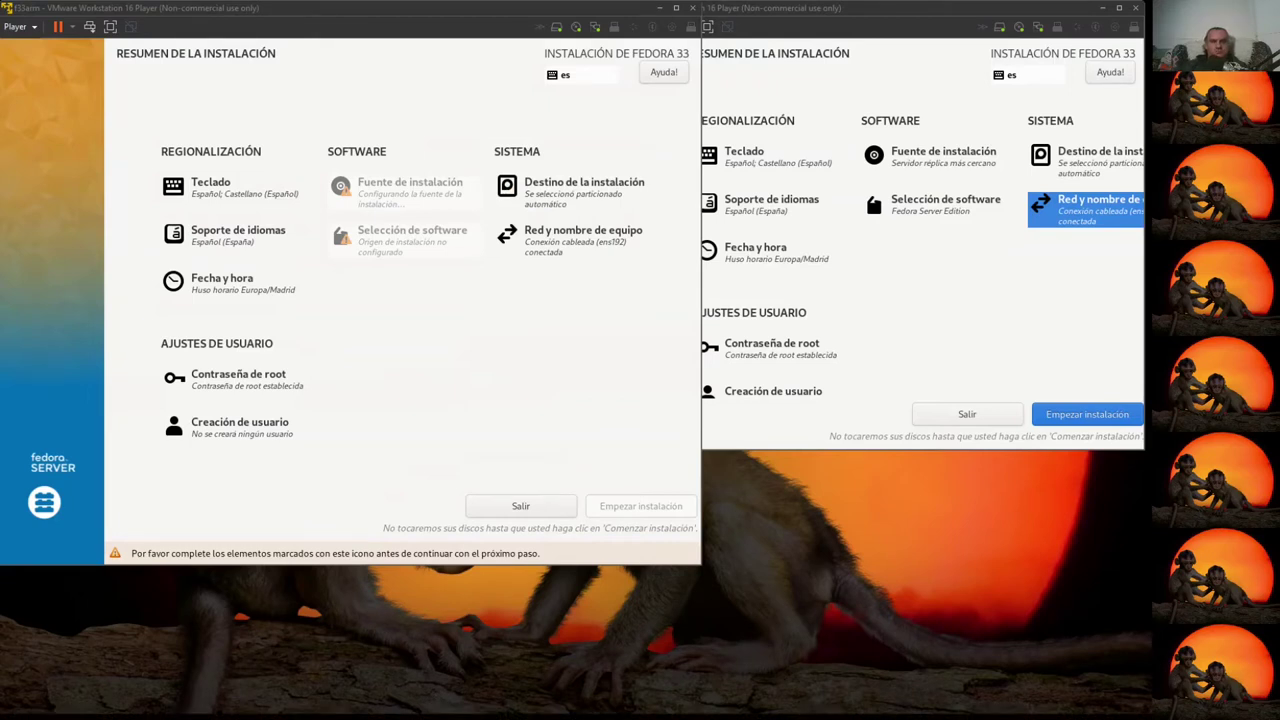
left_click(962, 308)
left_click(449, 400)
left_click(1005, 324)
left_click(534, 395)
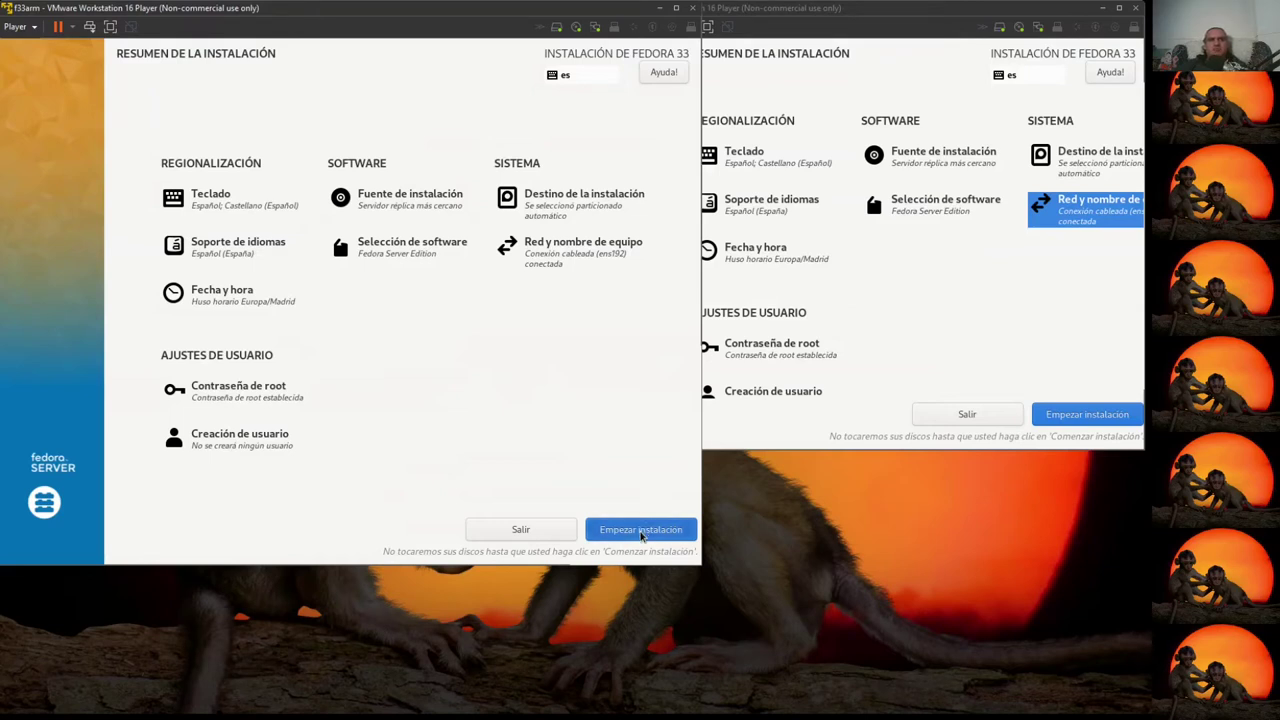
left_click(641, 533)
- Start the Fedora 33 installation on both f33arm and f33, then view f33arm's ESXi page
left_click(1028, 325)
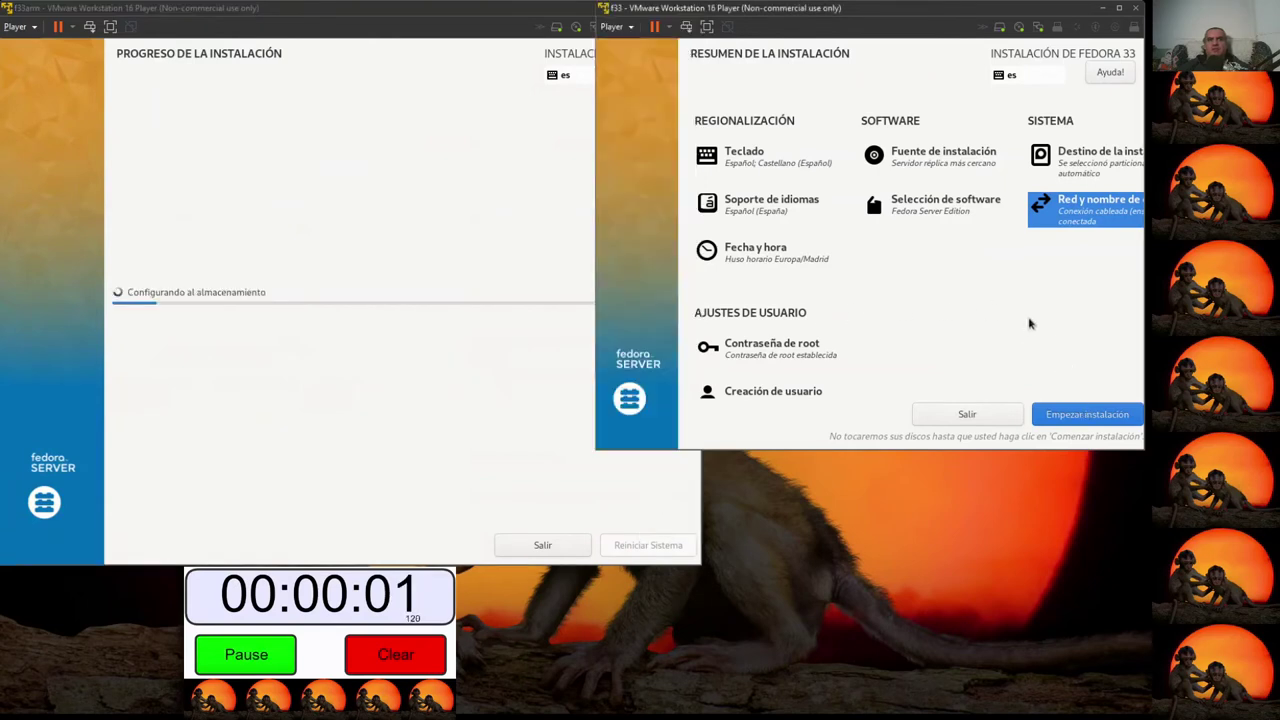
left_click(1066, 415)
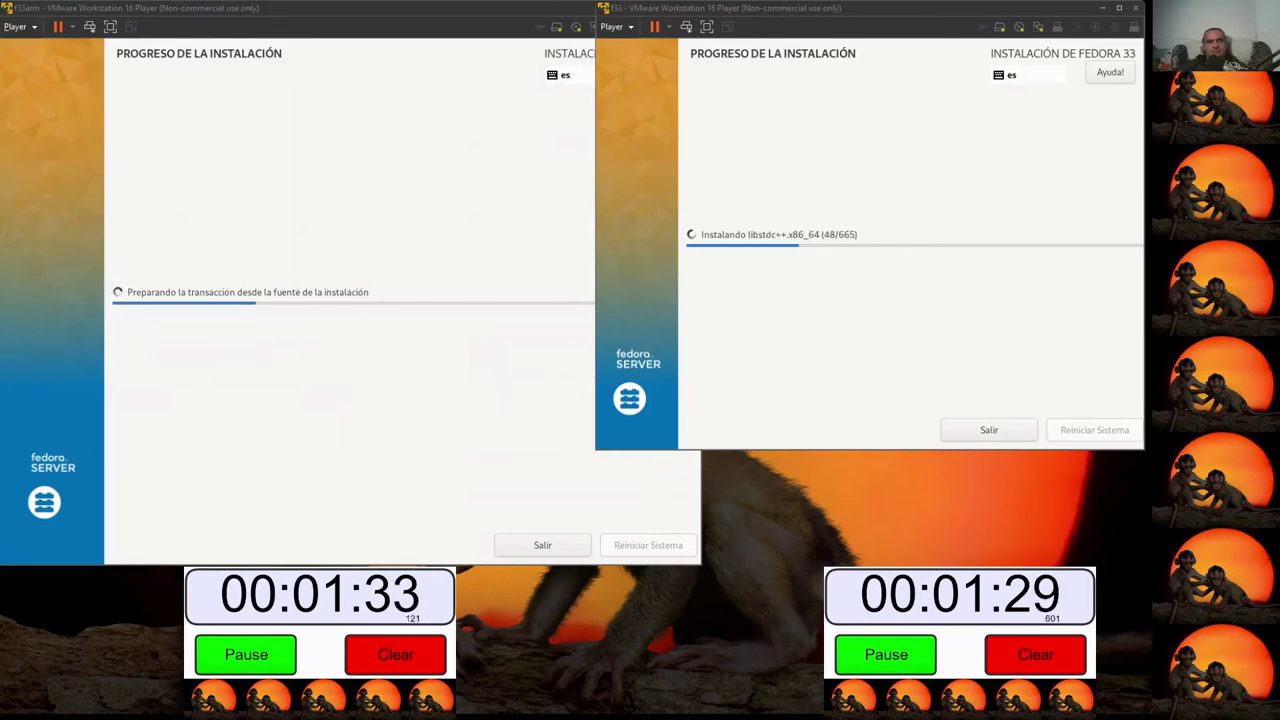
key("alt+Tab")
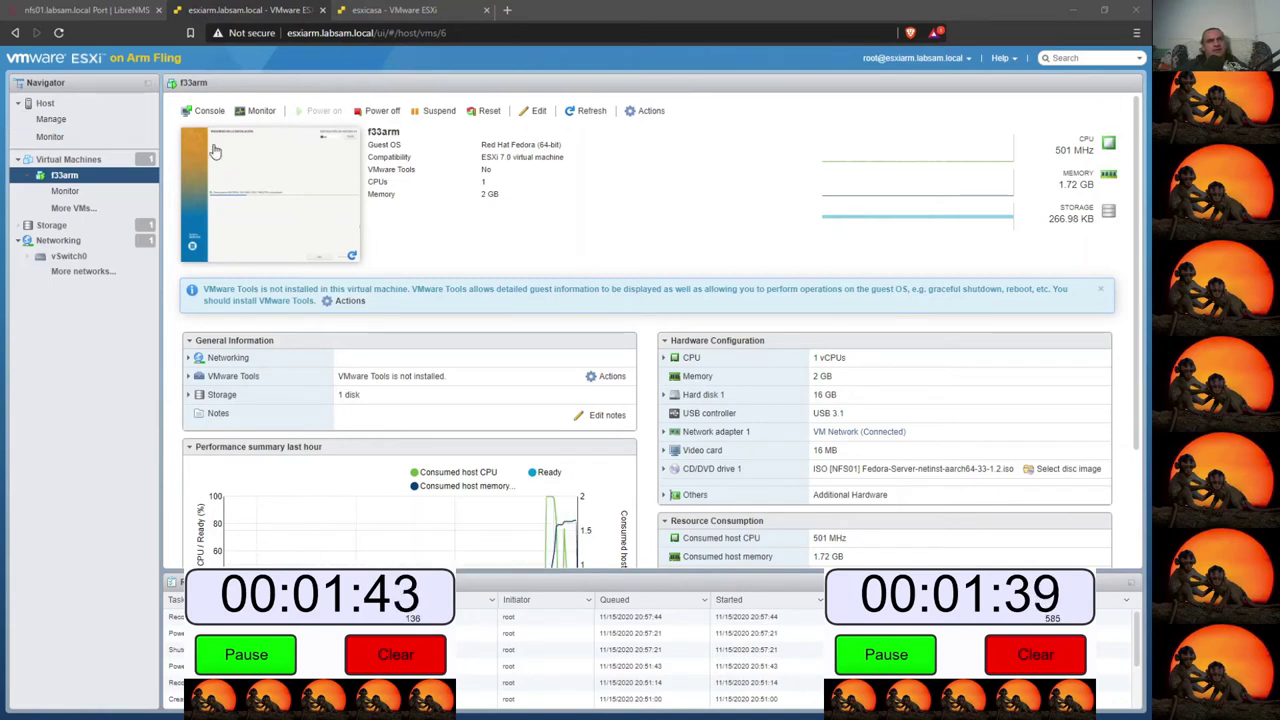
- Switch to the esxicasa browser tab and open the host's Monitor performance page
left_click(353, 258)
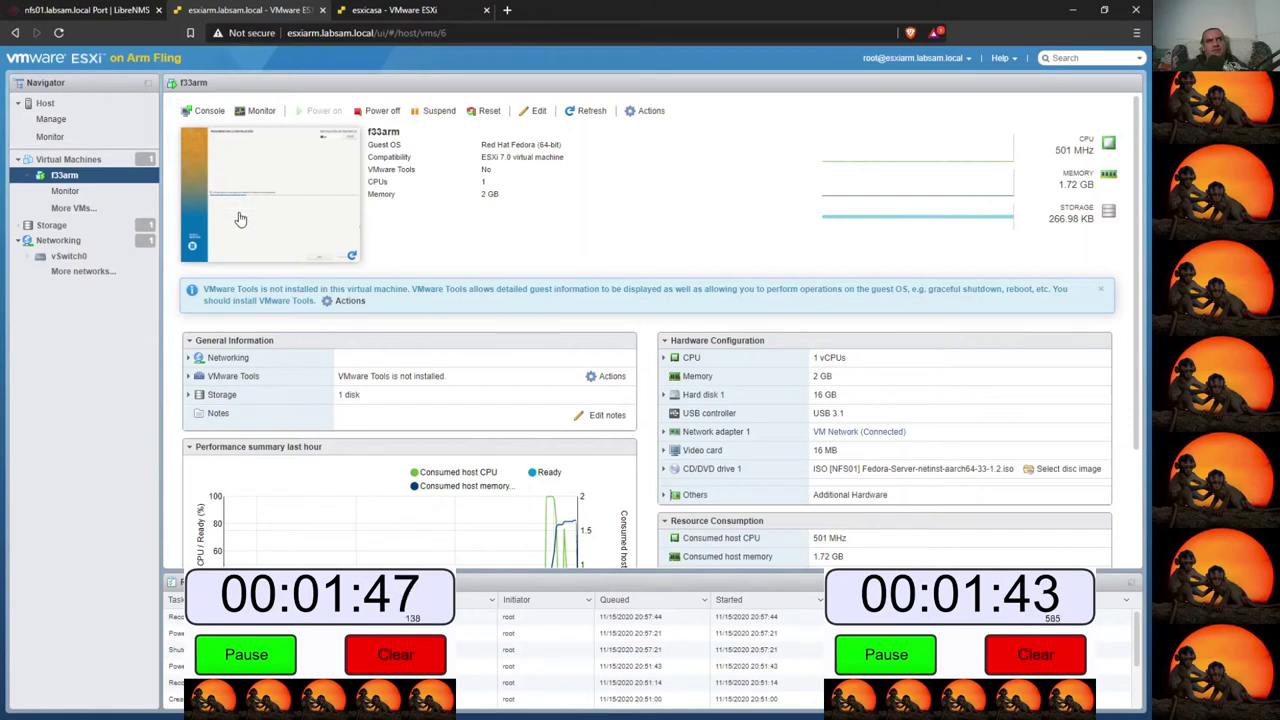
key("ctrl+Tab")
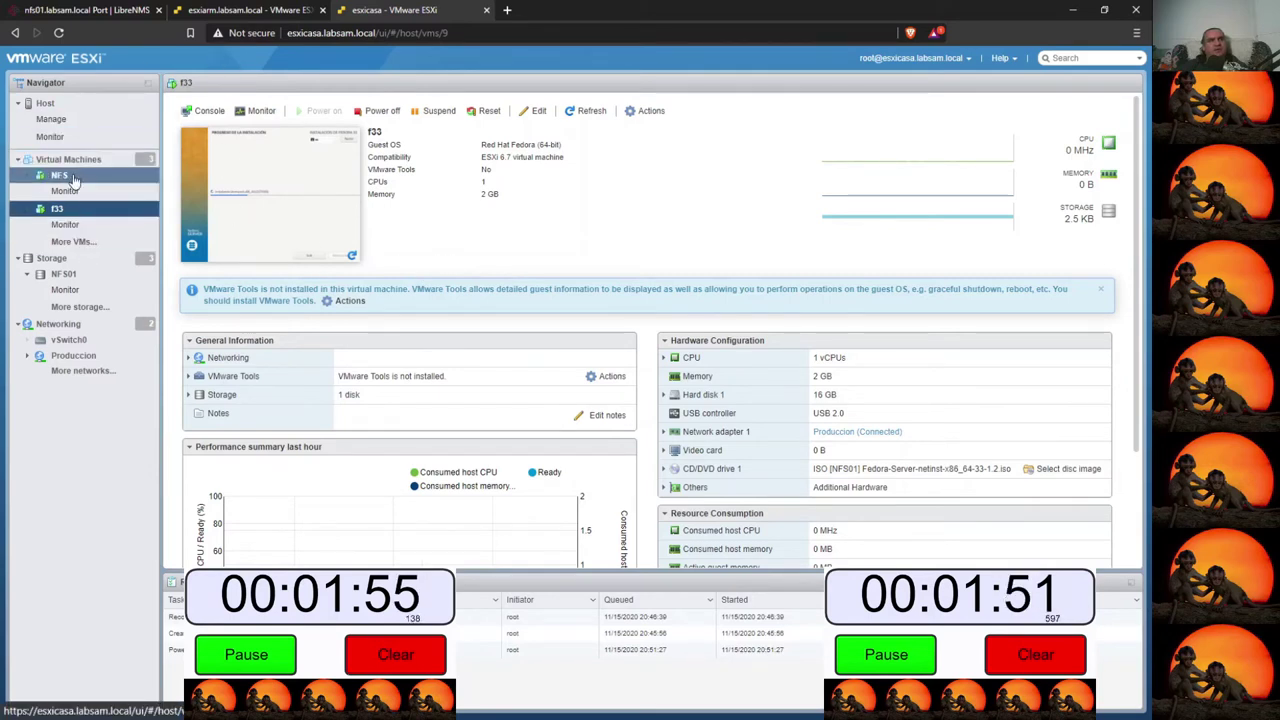
left_click(55, 137)
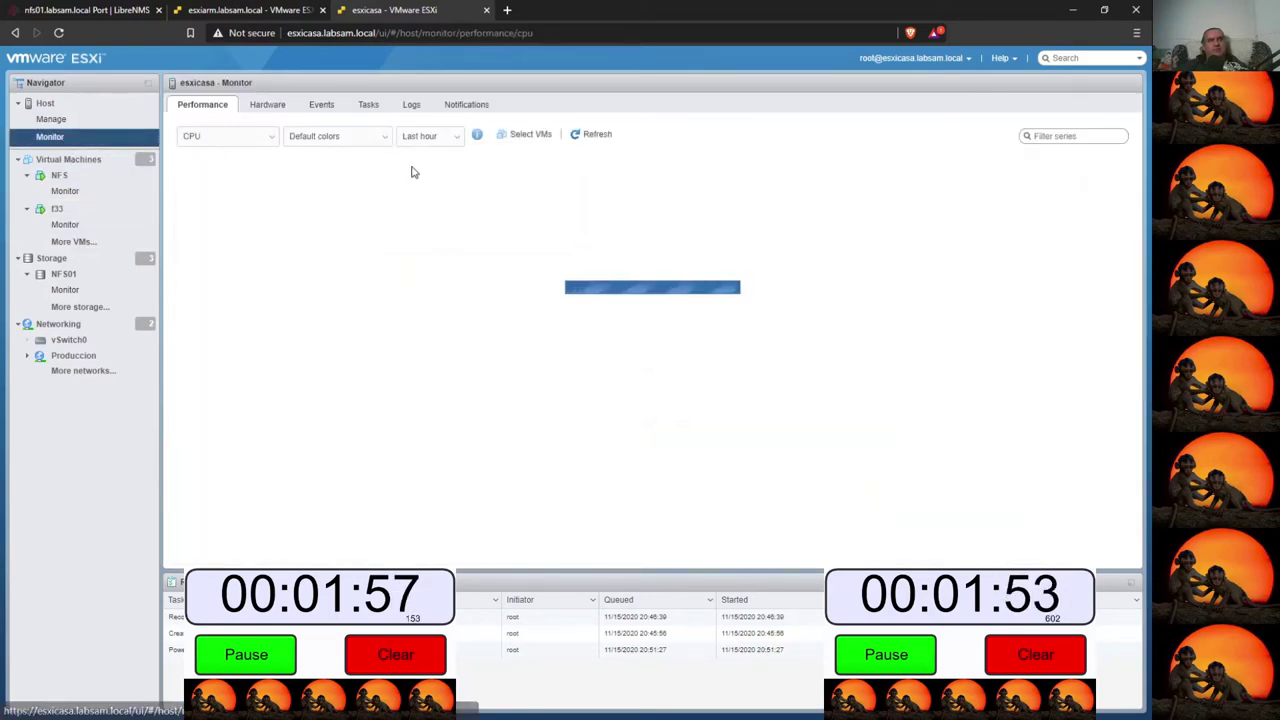
- Switch esxicasa's performance chart to Network and single out the vmnic0 transmit series
left_click(210, 136)
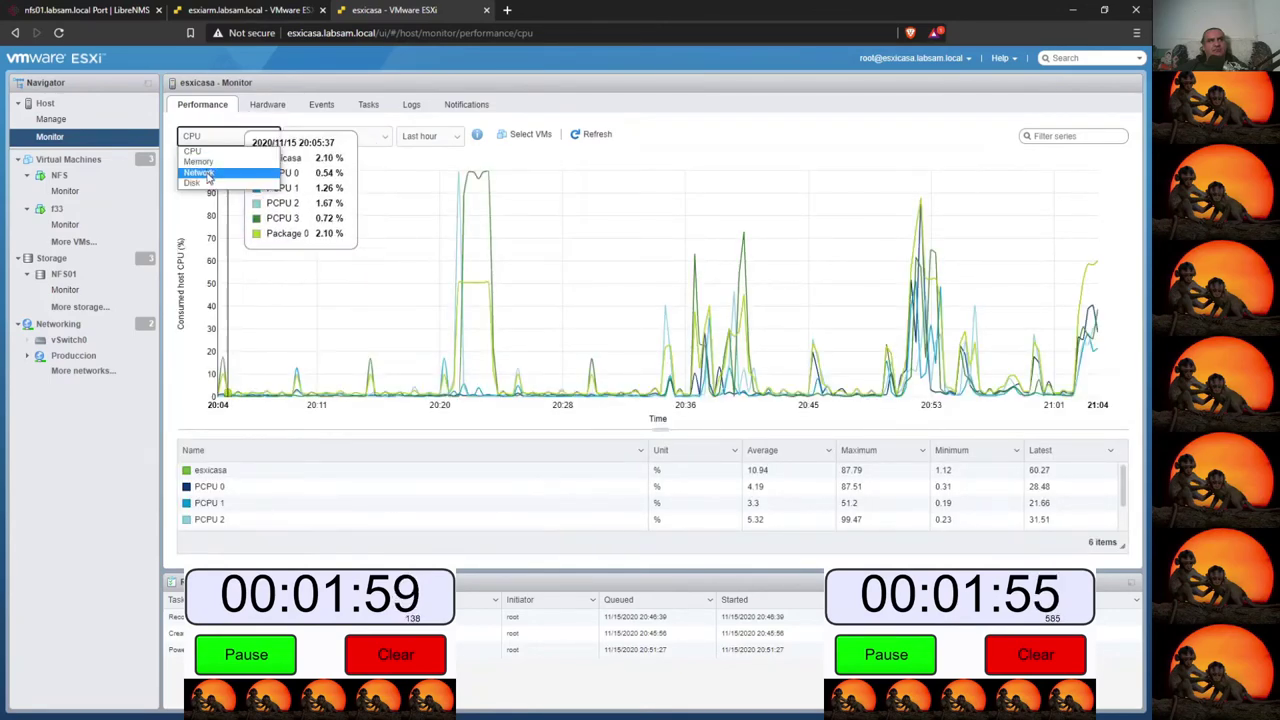
left_click(205, 174)
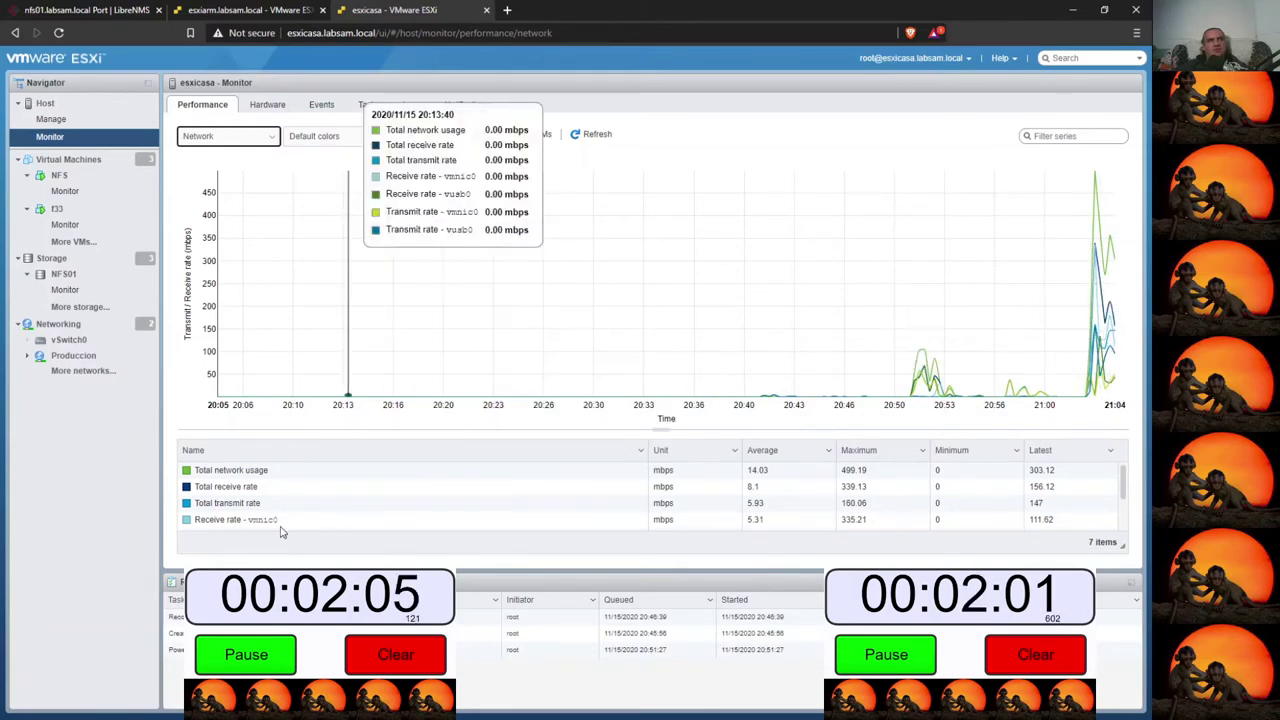
scroll(345, 511, "down", 2)
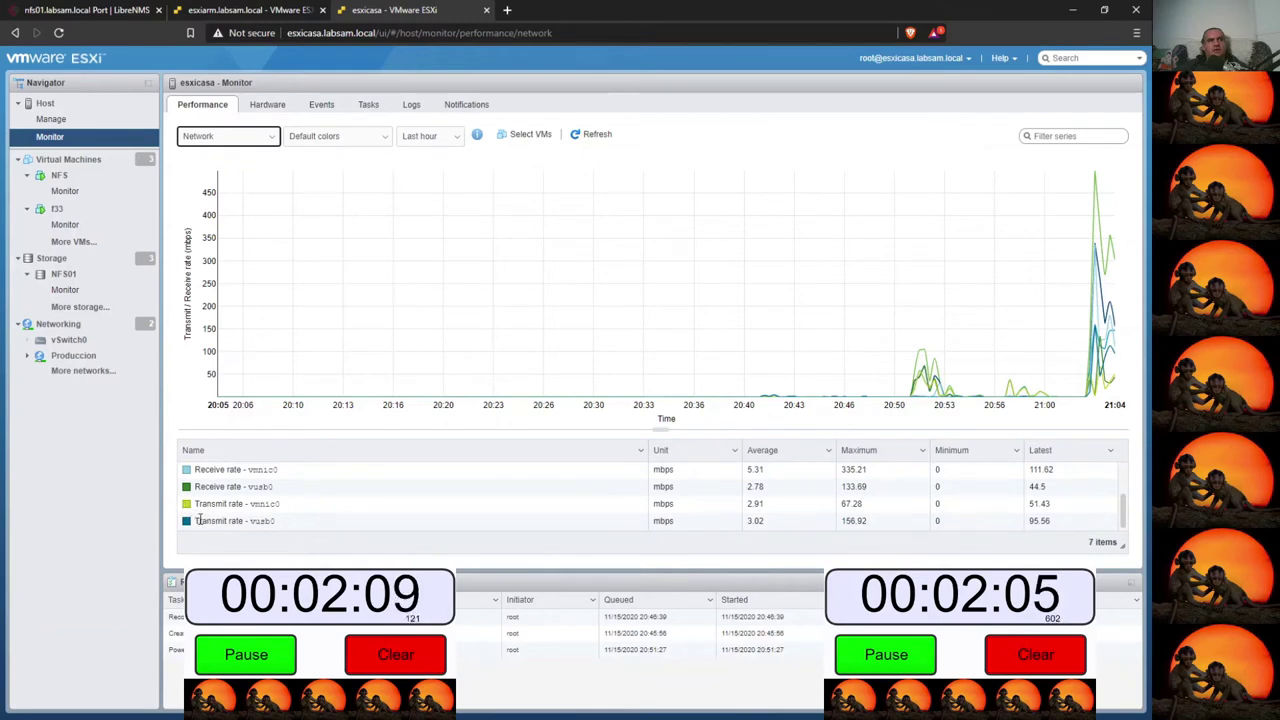
left_click(190, 504)
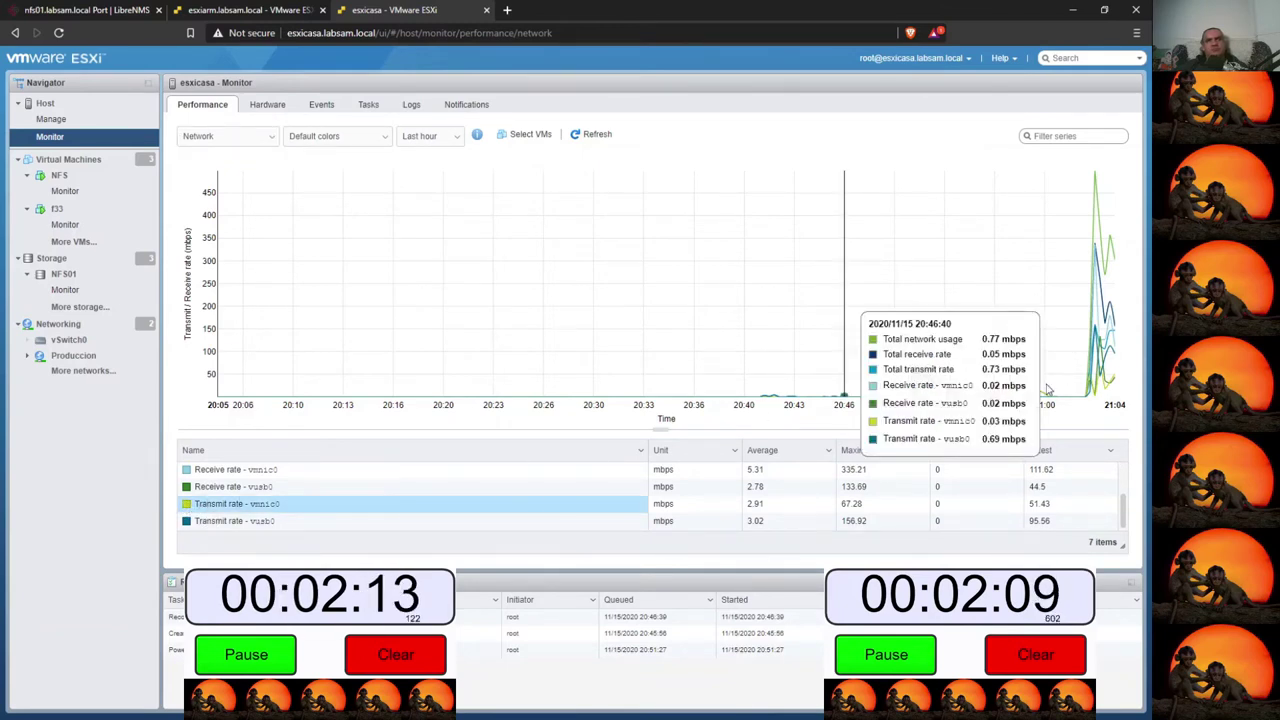
scroll(815, 471, "up", 2)
- Sort series by average and check peaks: 499.19 total, 339.13 receive, 335.21 vmnic0, vusb0 133.69/156.92
left_click(797, 452)
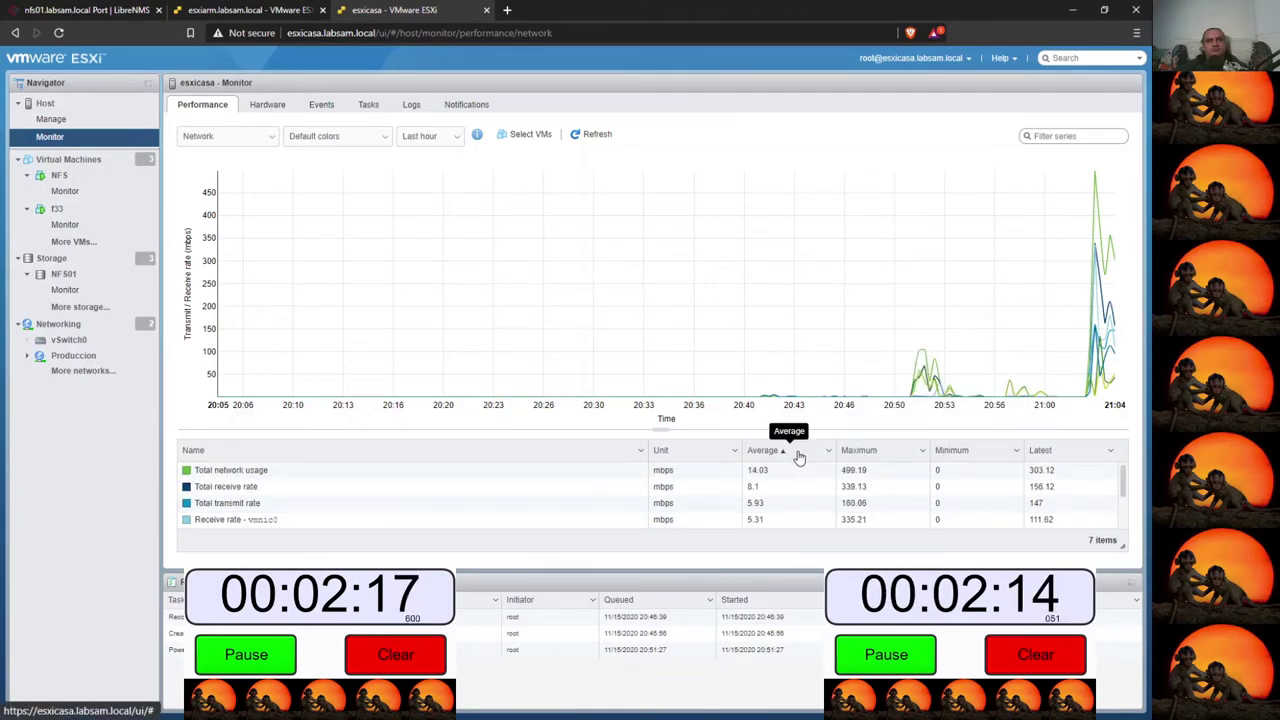
left_click(872, 478)
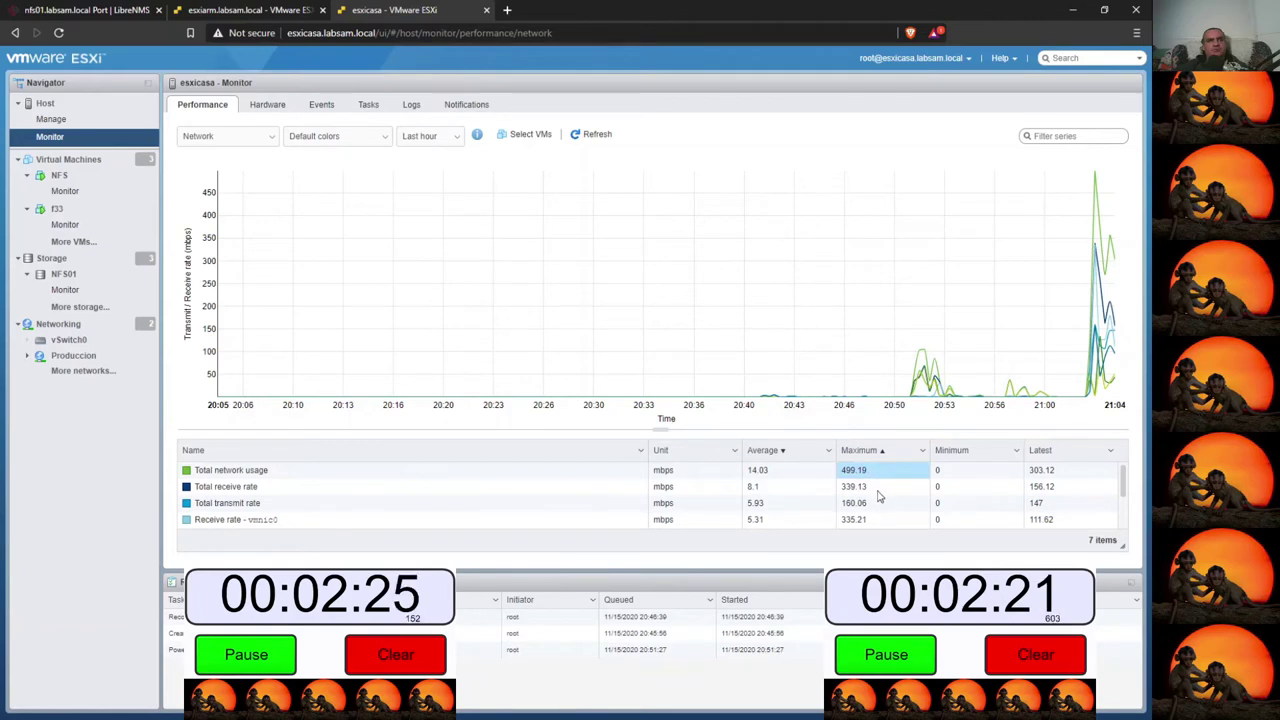
left_click(877, 489)
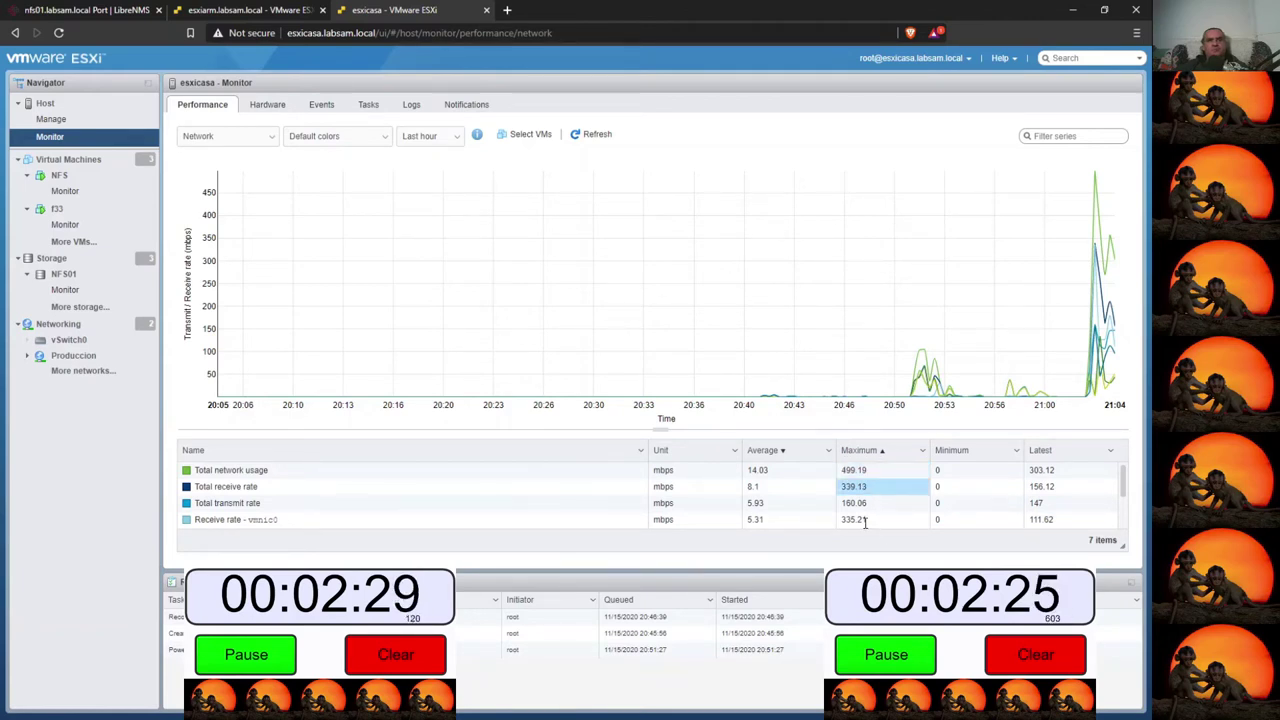
left_click(872, 519)
scroll(883, 516, "down", 2)
left_click(882, 490)
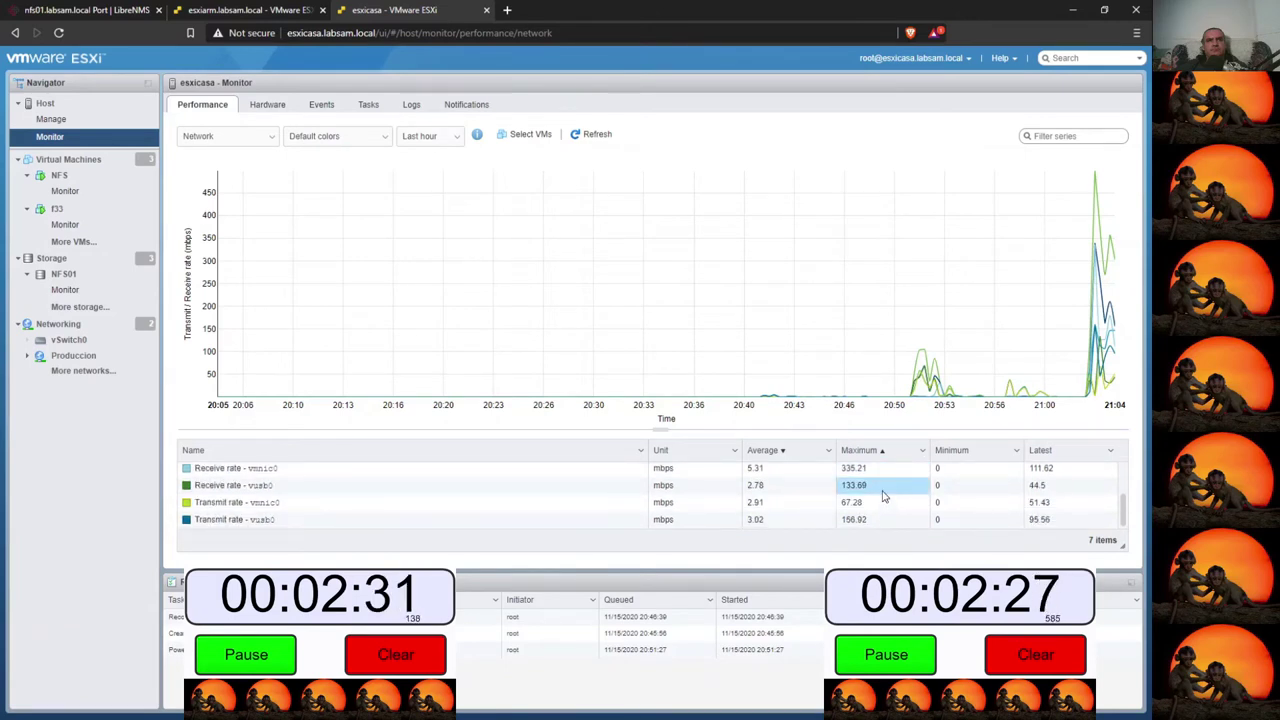
left_click(881, 515)
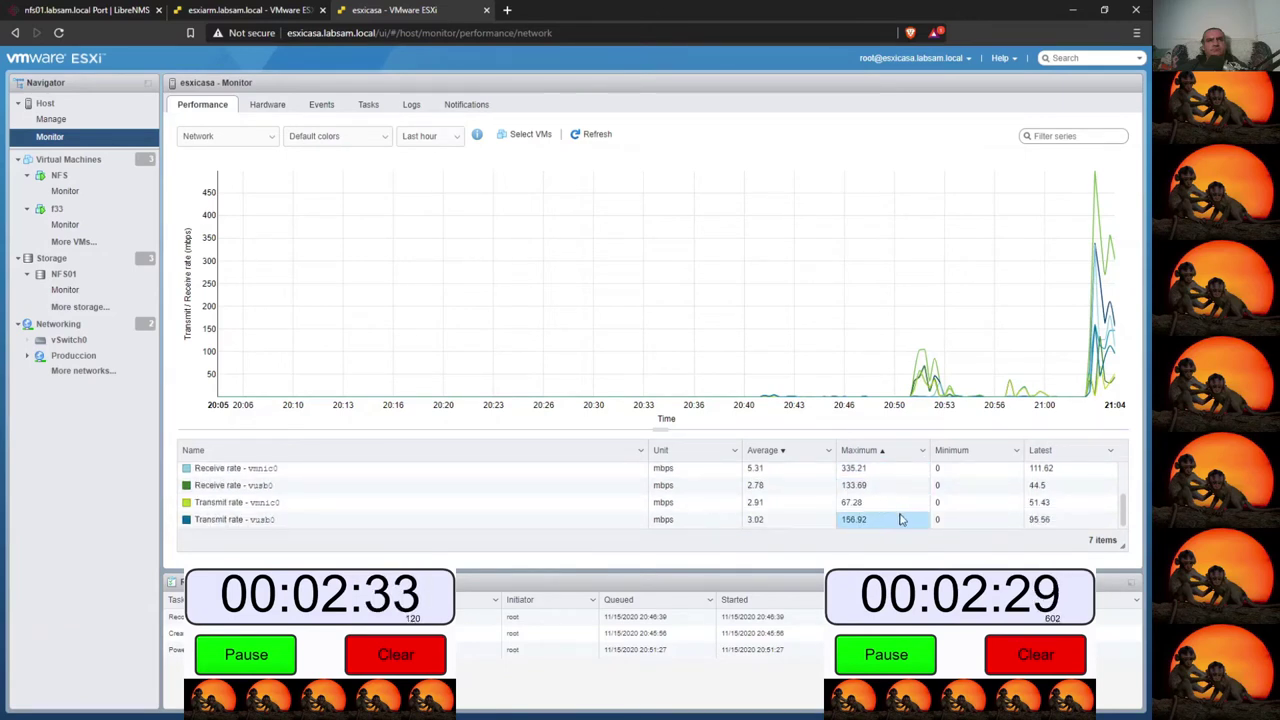
scroll(900, 517, "up", 2)
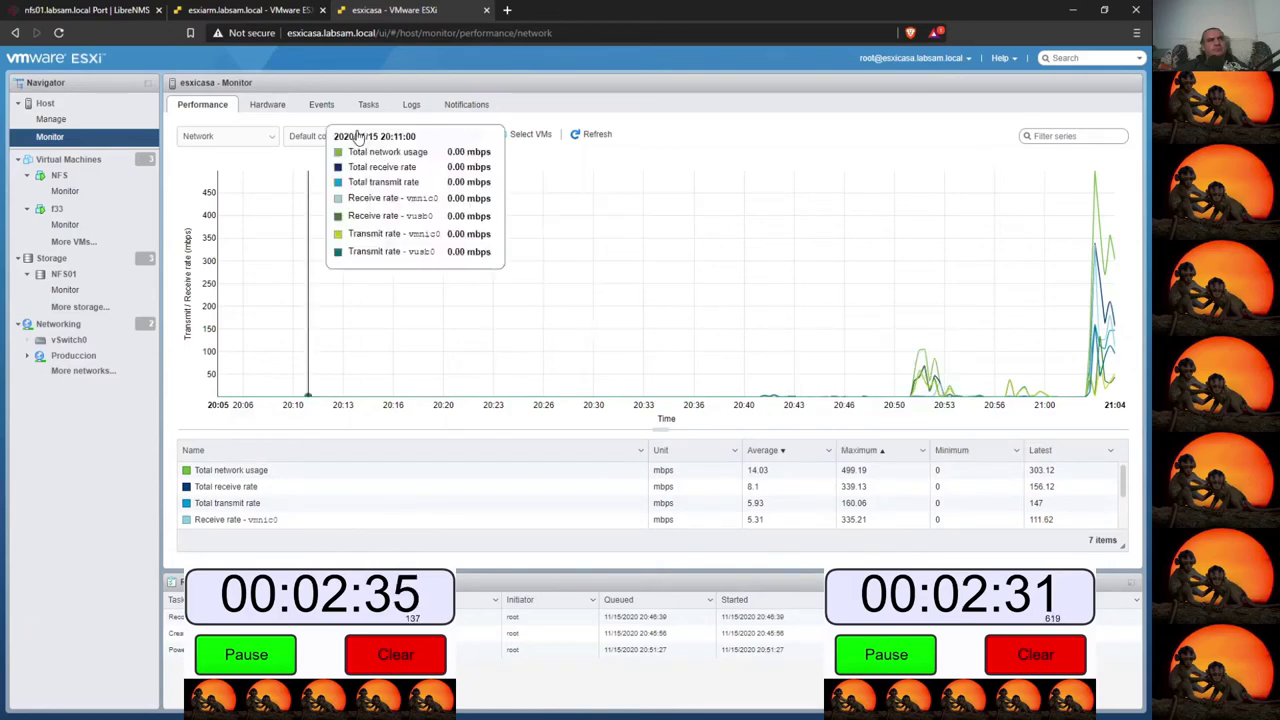
left_click(245, 10)
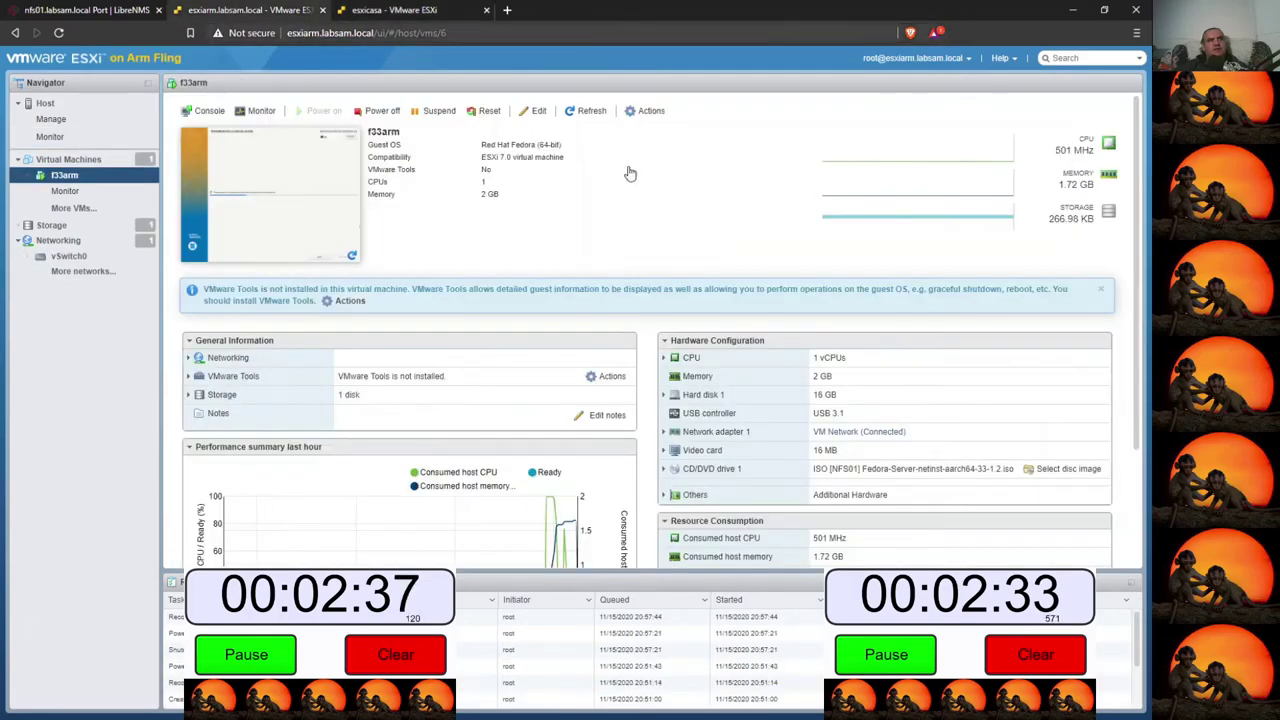
left_click(50, 136)
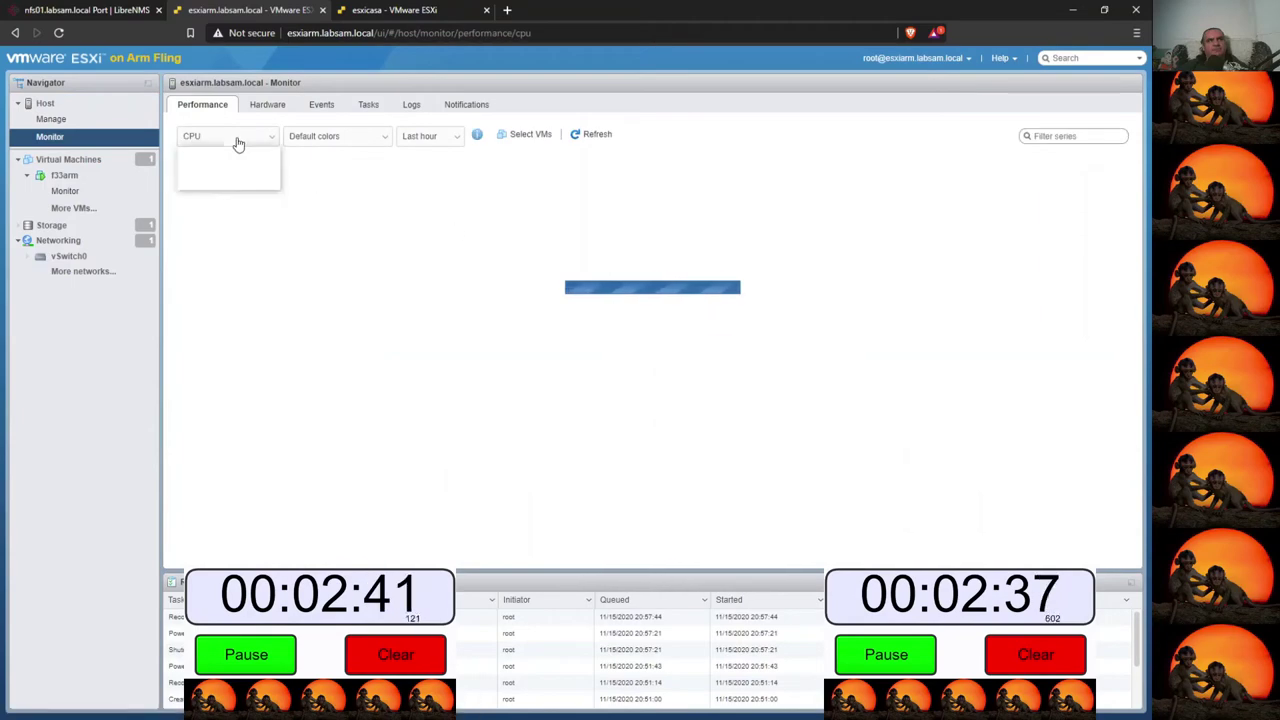
left_click(237, 140)
left_click(209, 176)
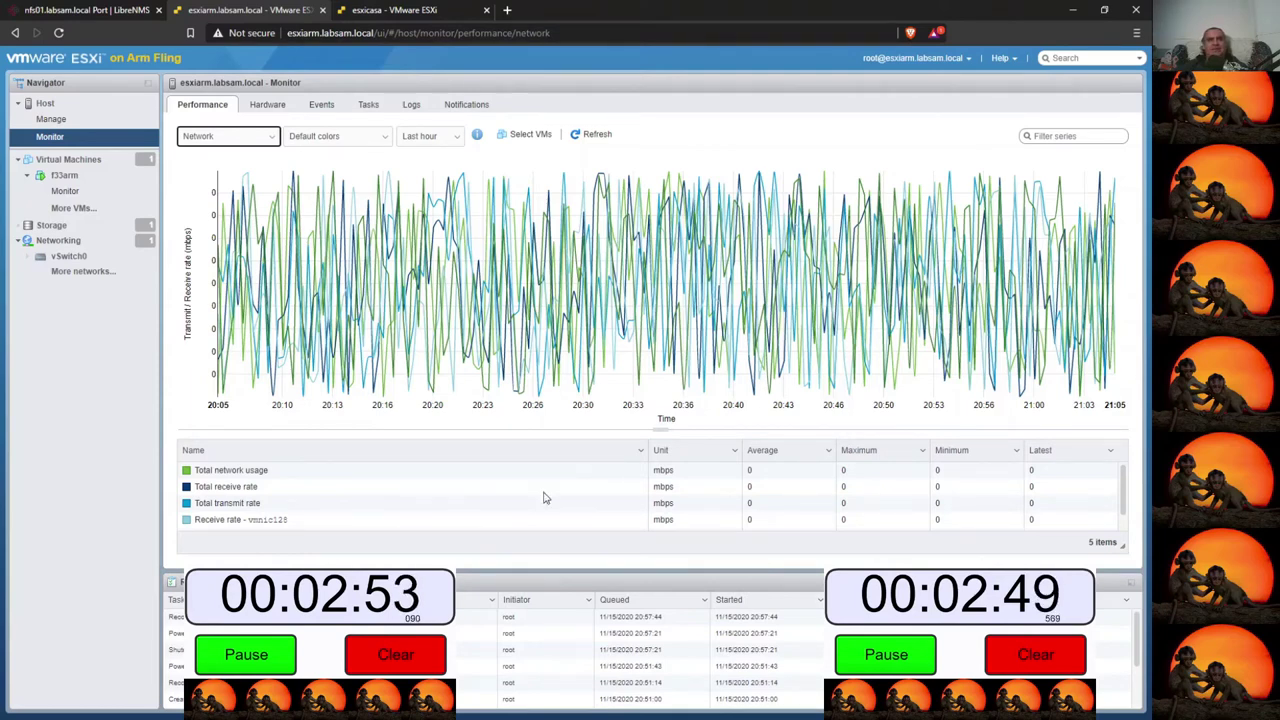
mouse_move(453, 420)
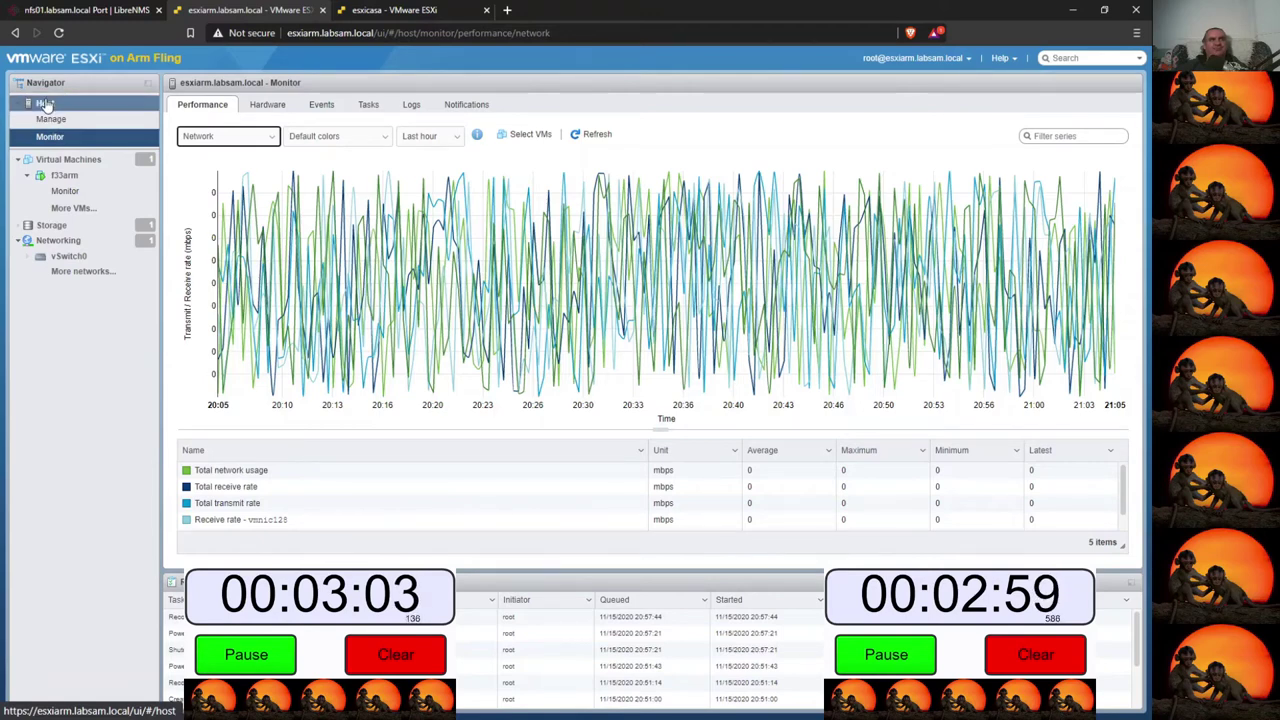
left_click(64, 175)
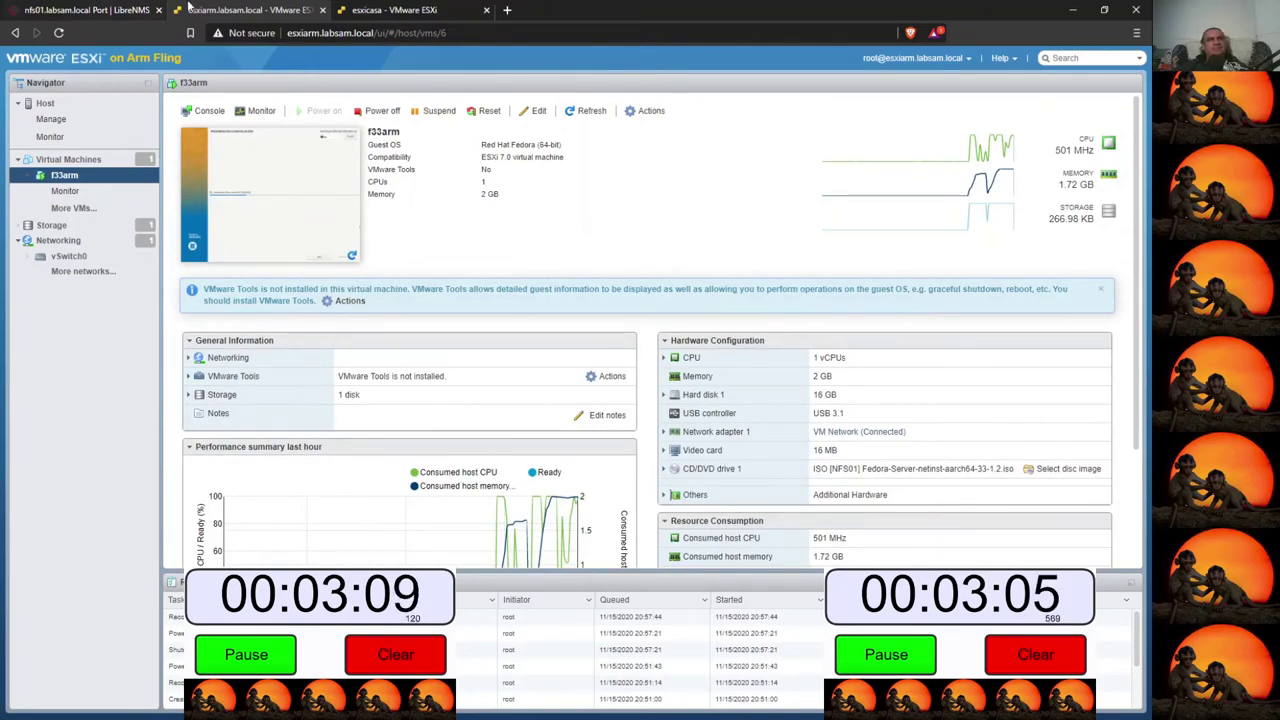
- Refresh esxicasa's network chart three times to 305.09 mbps, then return to the Fedora installers
left_click(412, 12)
mouse_move(715, 325)
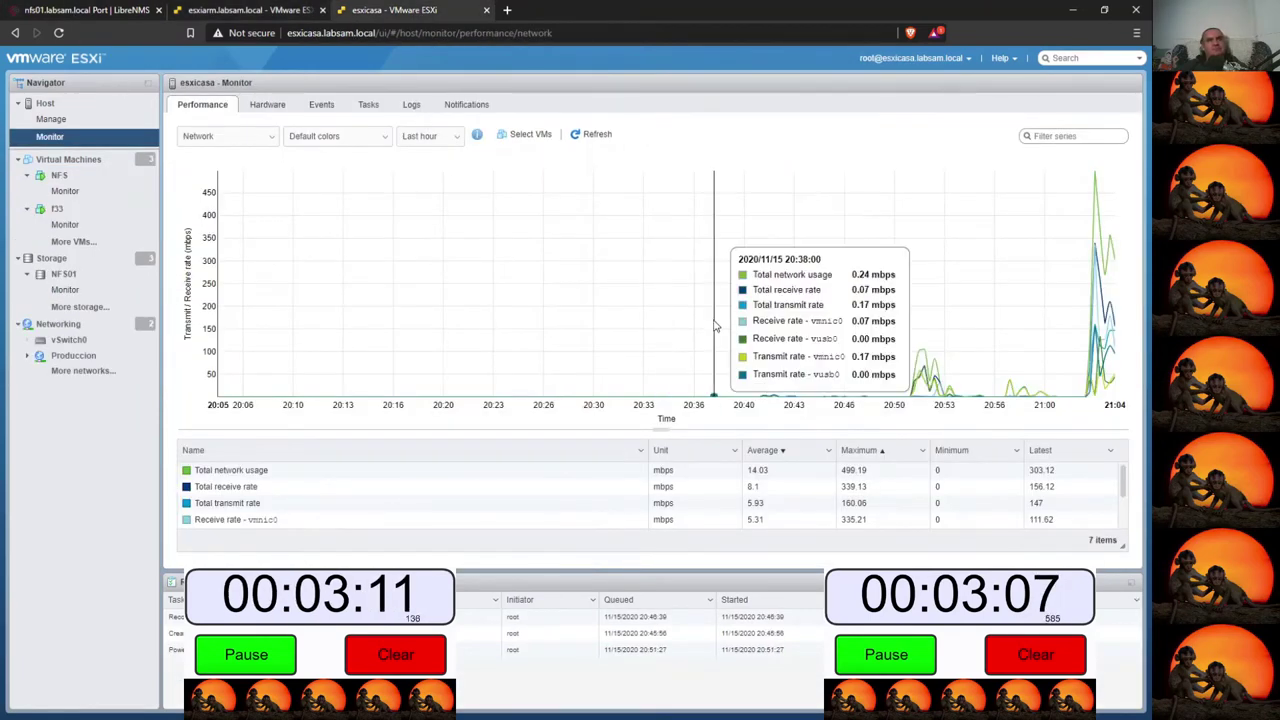
left_click(595, 137)
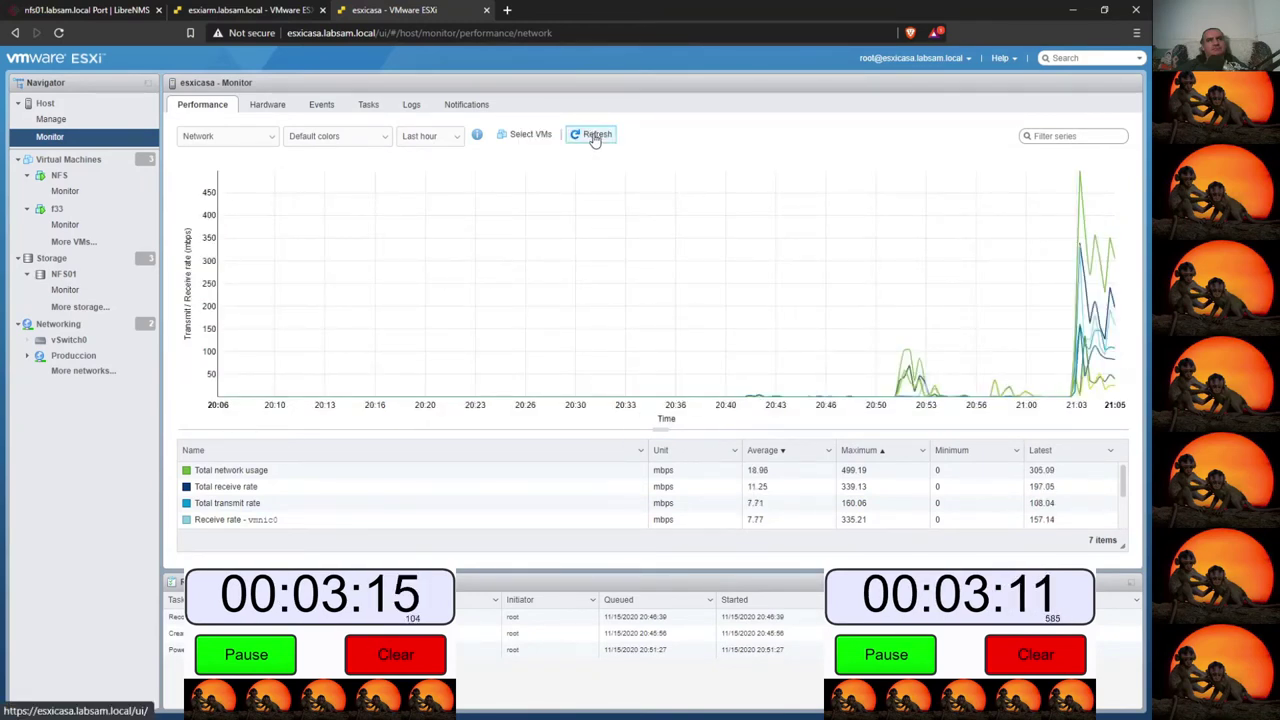
left_click(595, 137)
left_click(595, 137)
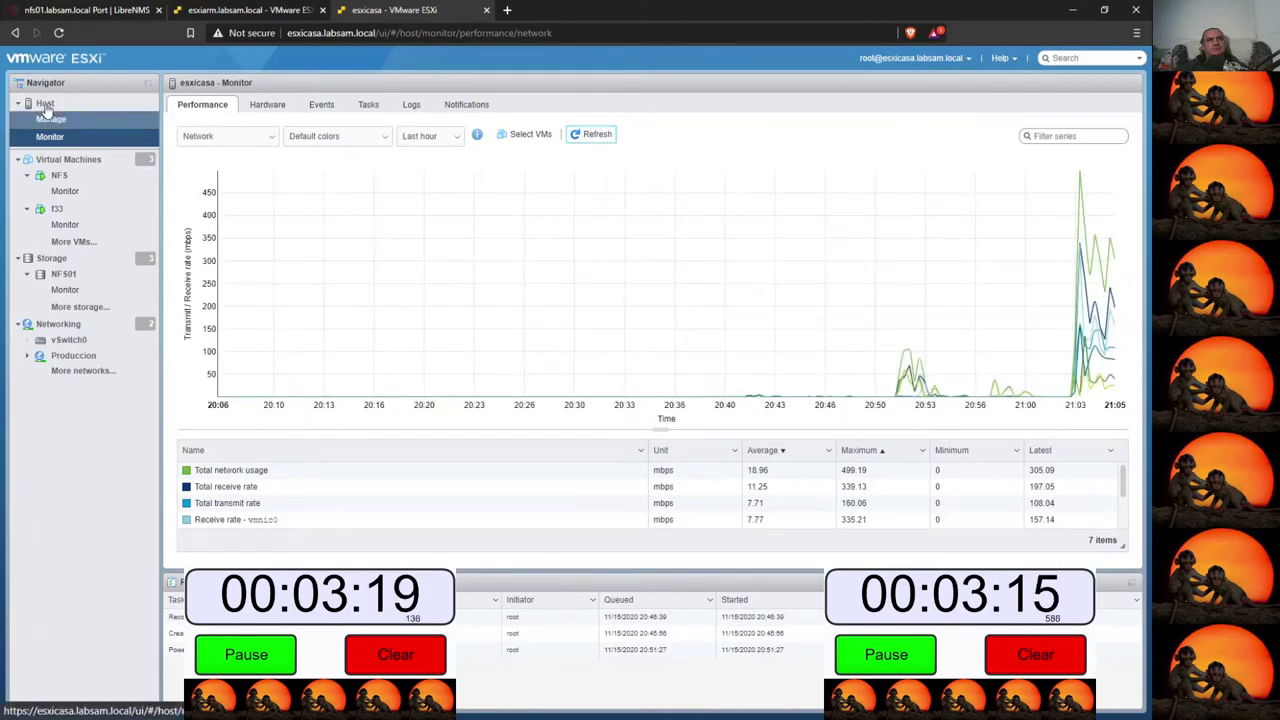
left_click(1072, 9)
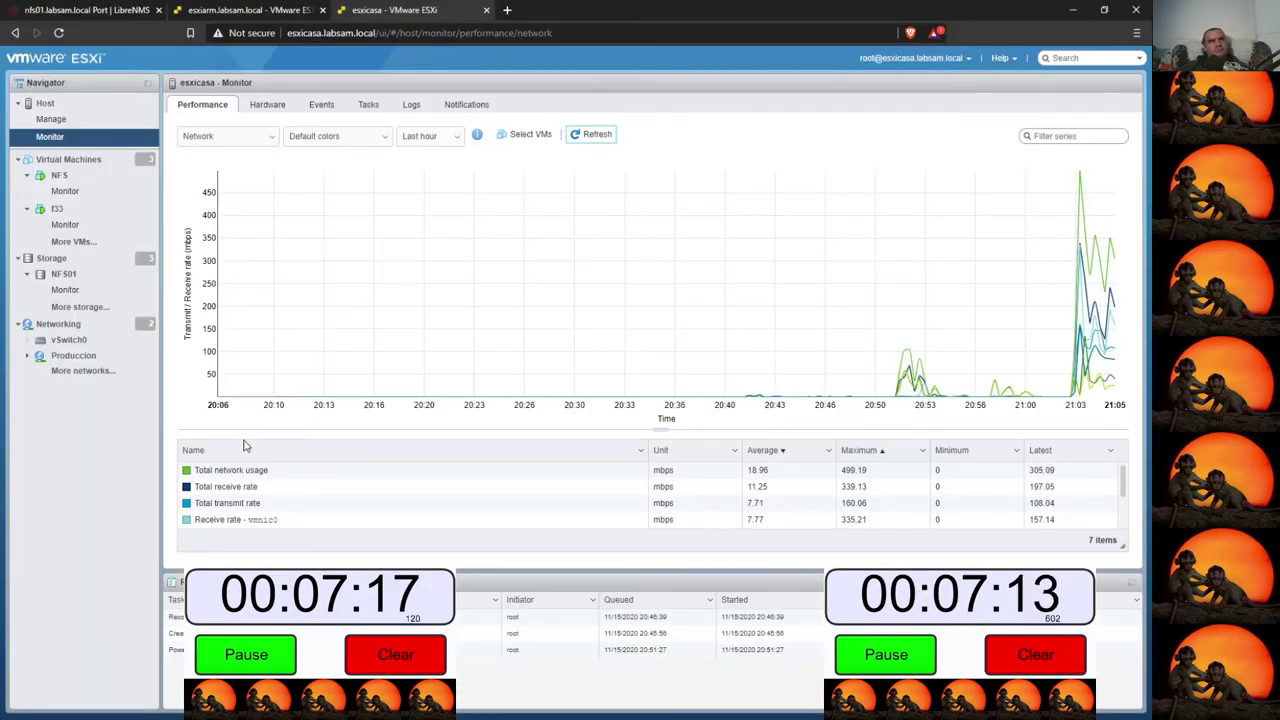
- View nfs01's ens33 traffic graph over 6 hours (84.50M inbound), then minimize the browser
left_click(50, 10)
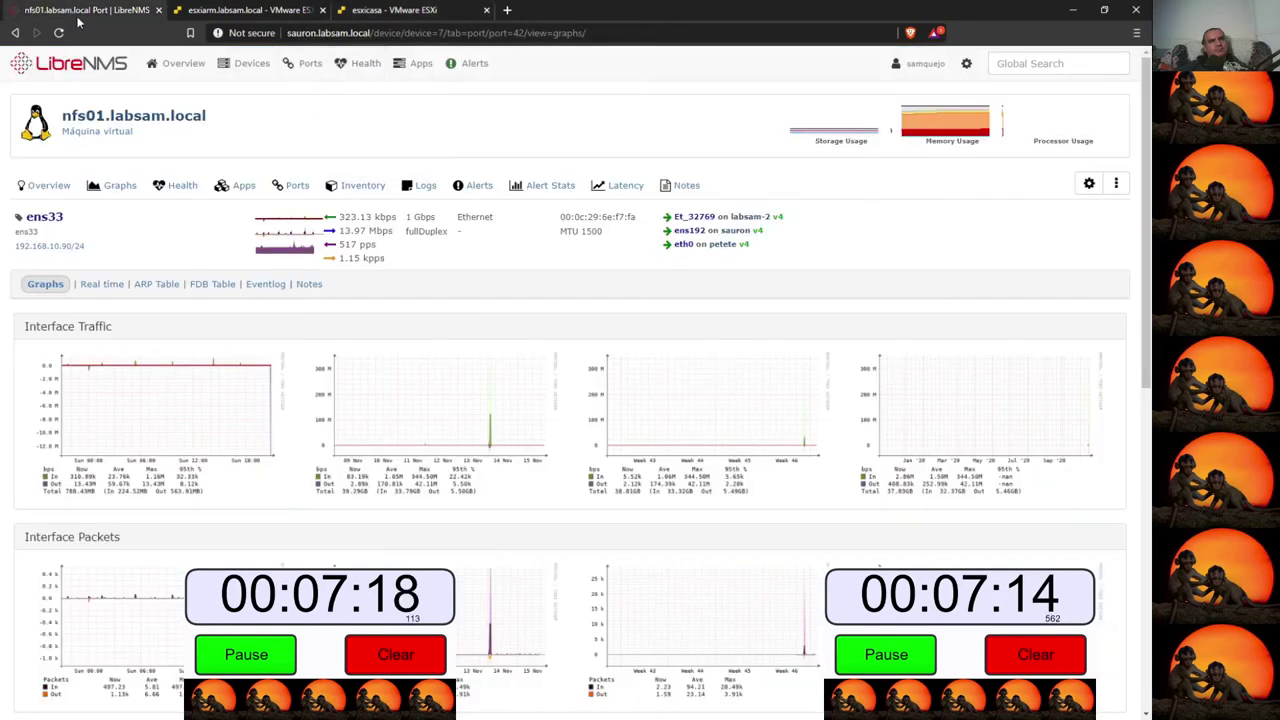
left_click(222, 421)
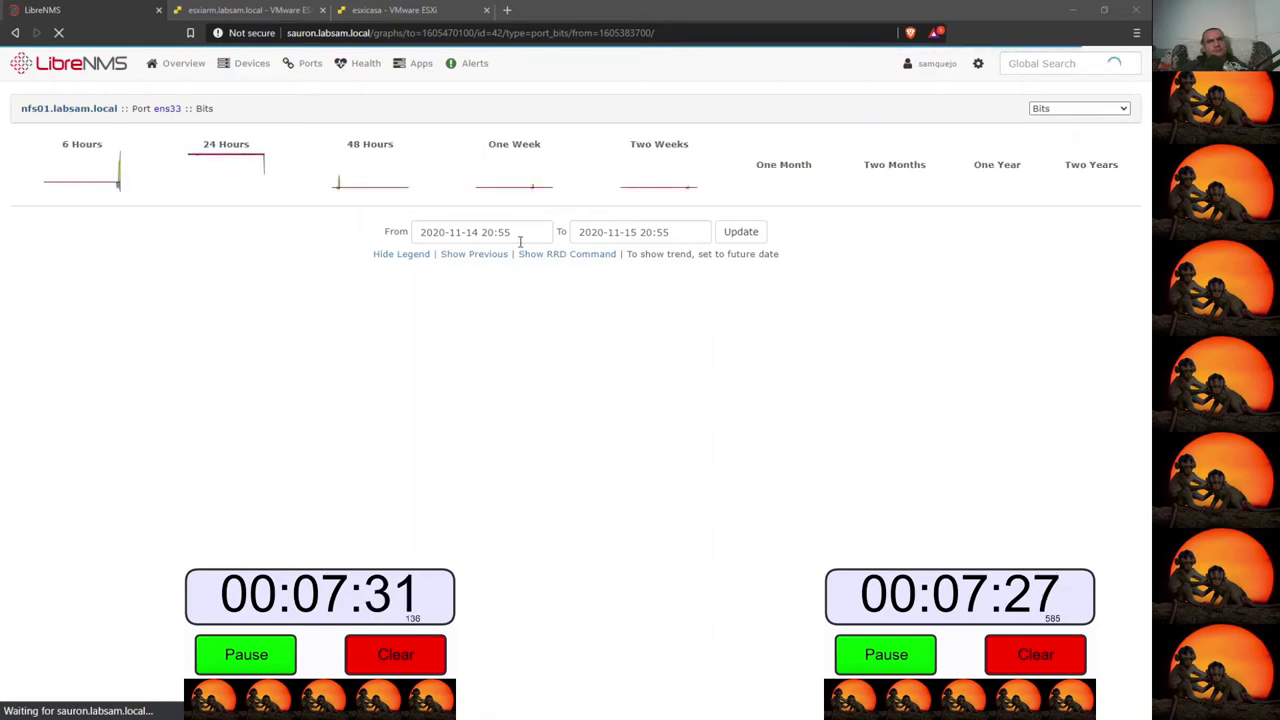
left_click(99, 180)
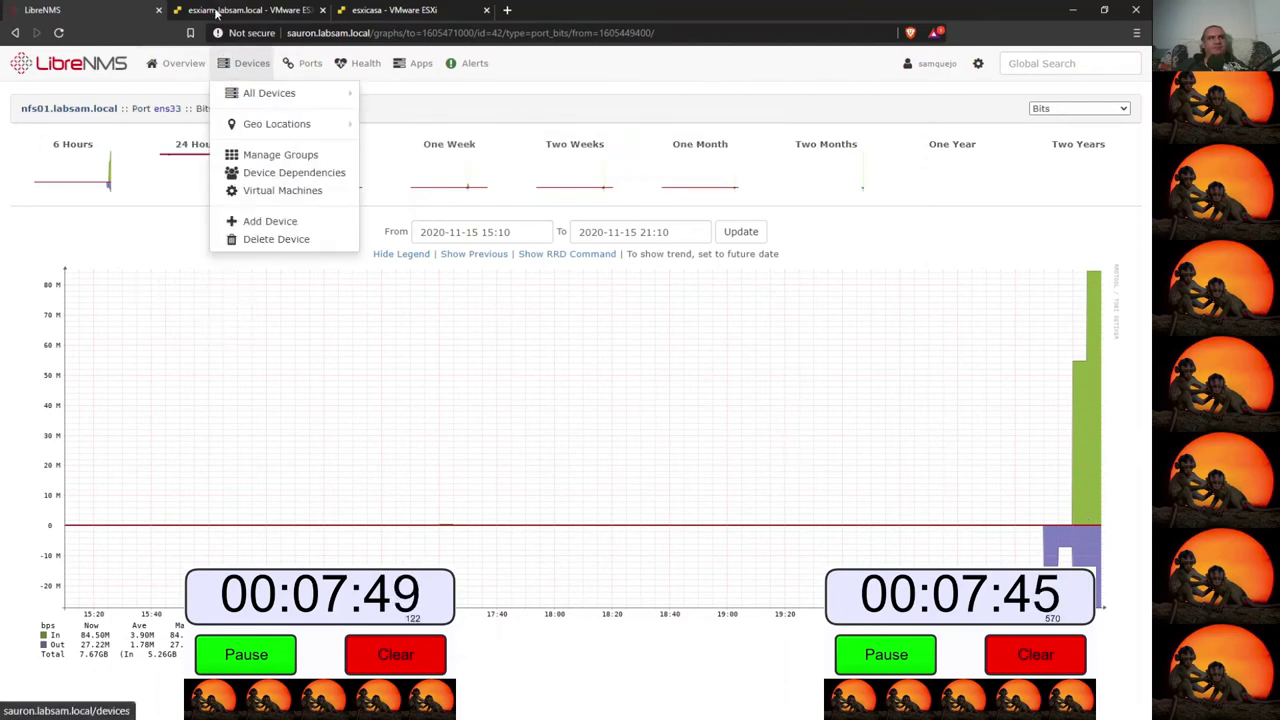
left_click(1072, 9)
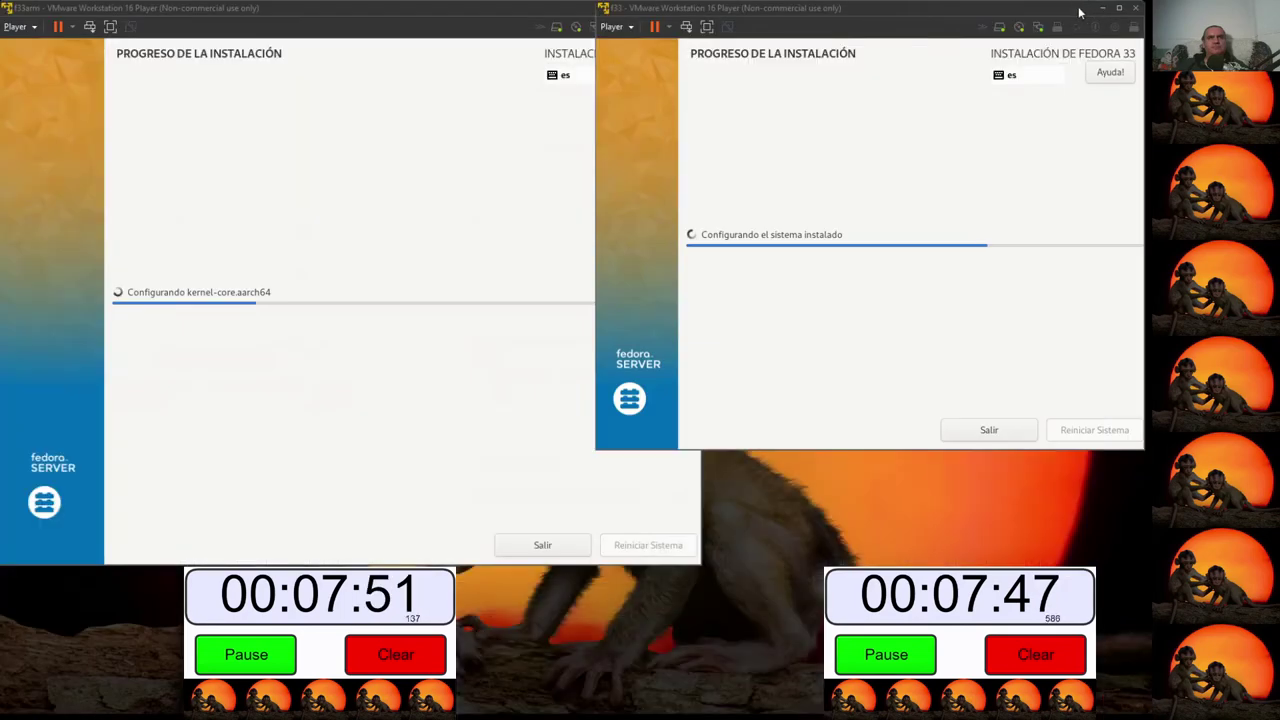
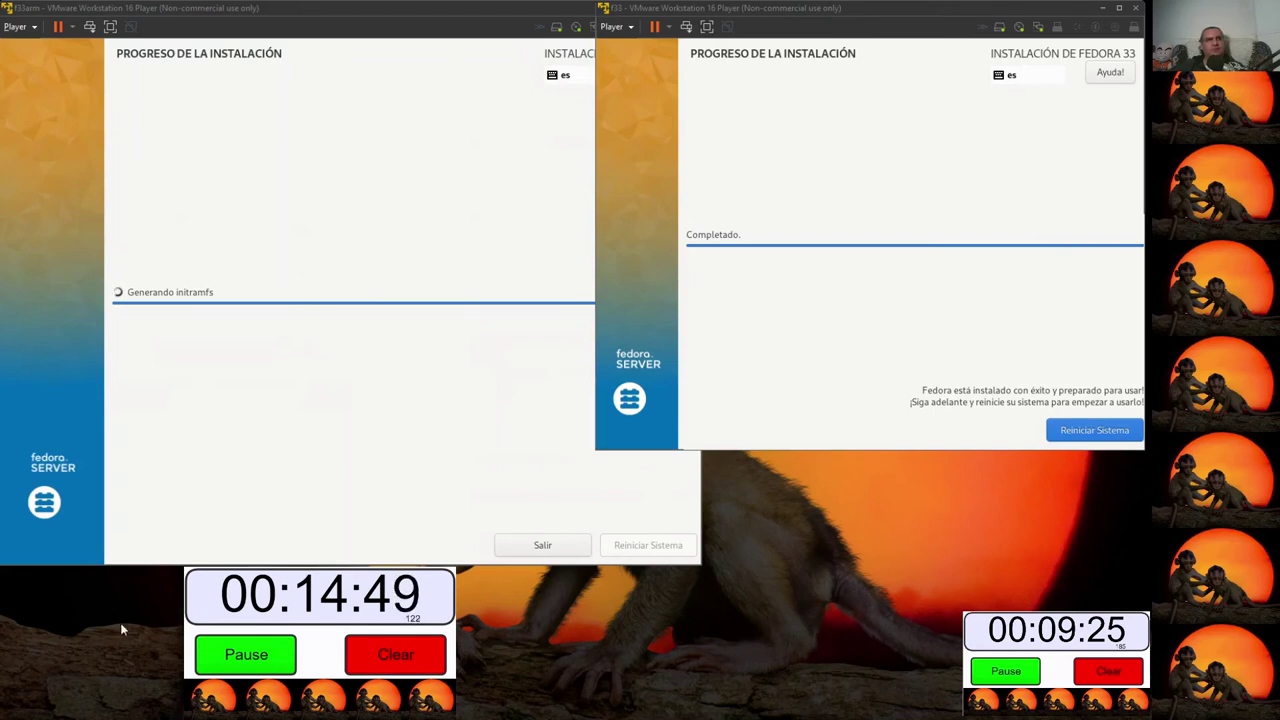
- Refresh the nfs01 ens33 traffic graph, check the f33arm and esxicasa ESXi tabs, then minimize the browser
left_click(354, 7)
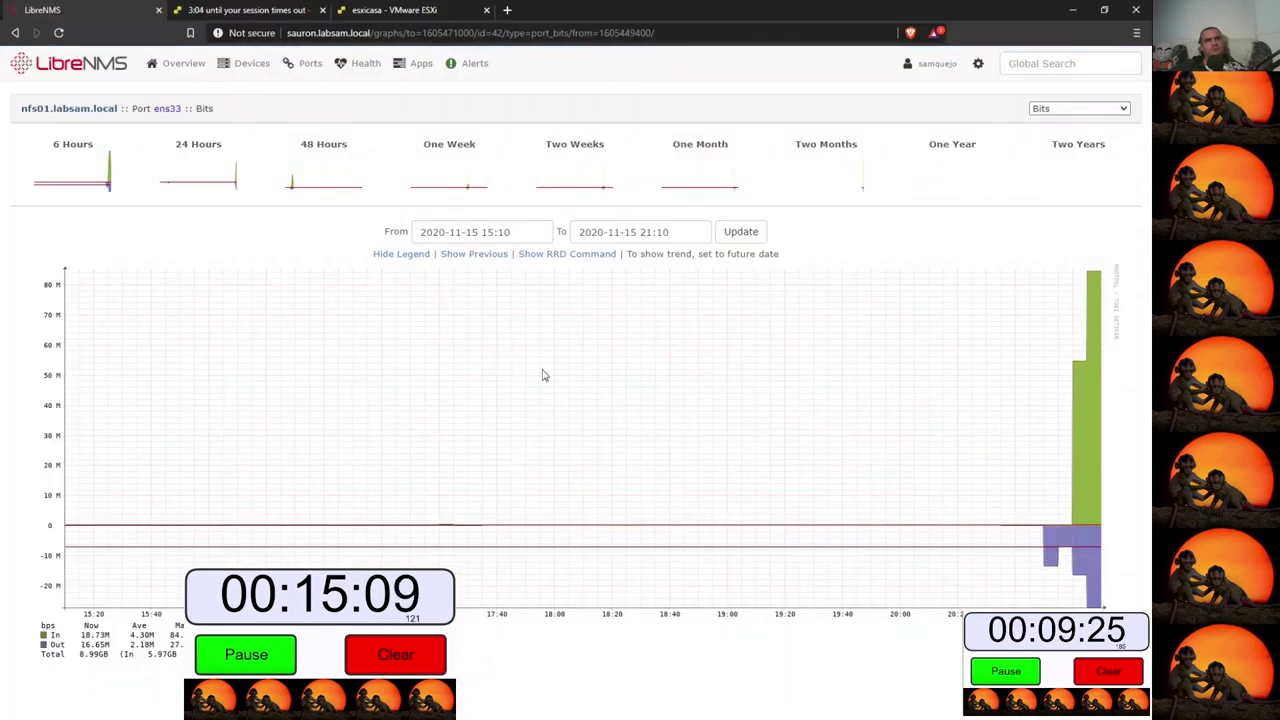
left_click(89, 179)
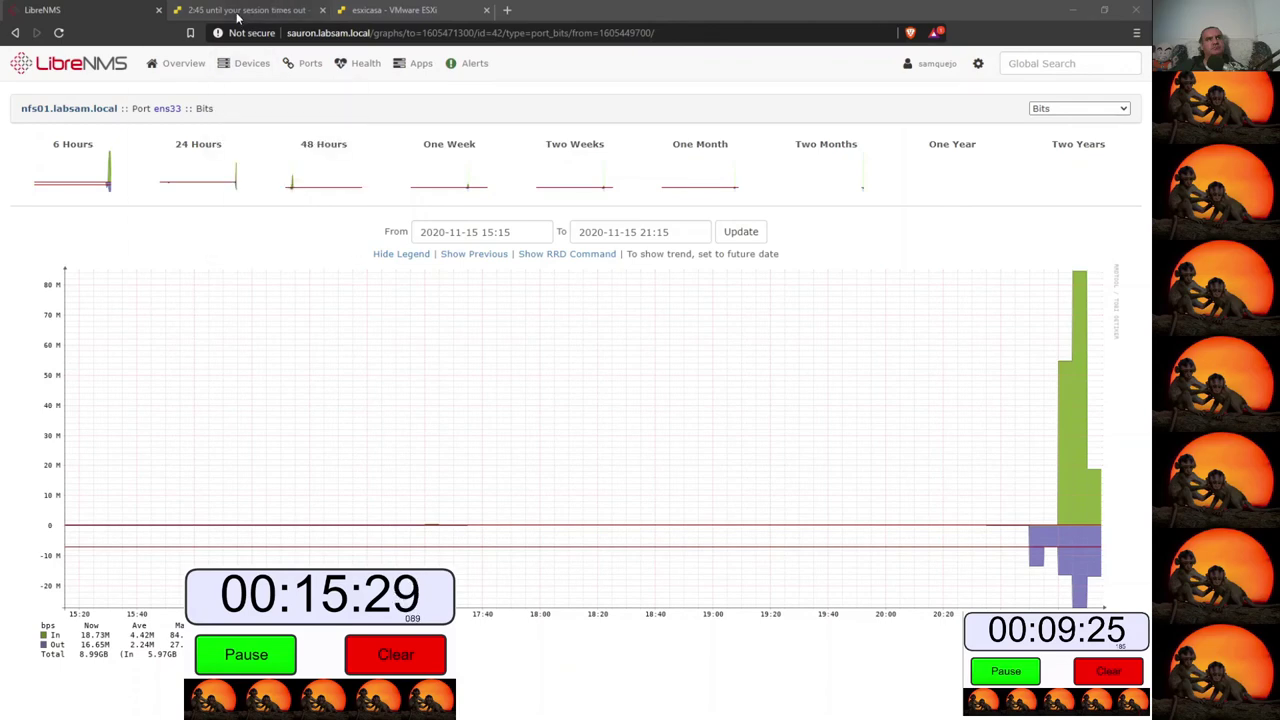
left_click(232, 10)
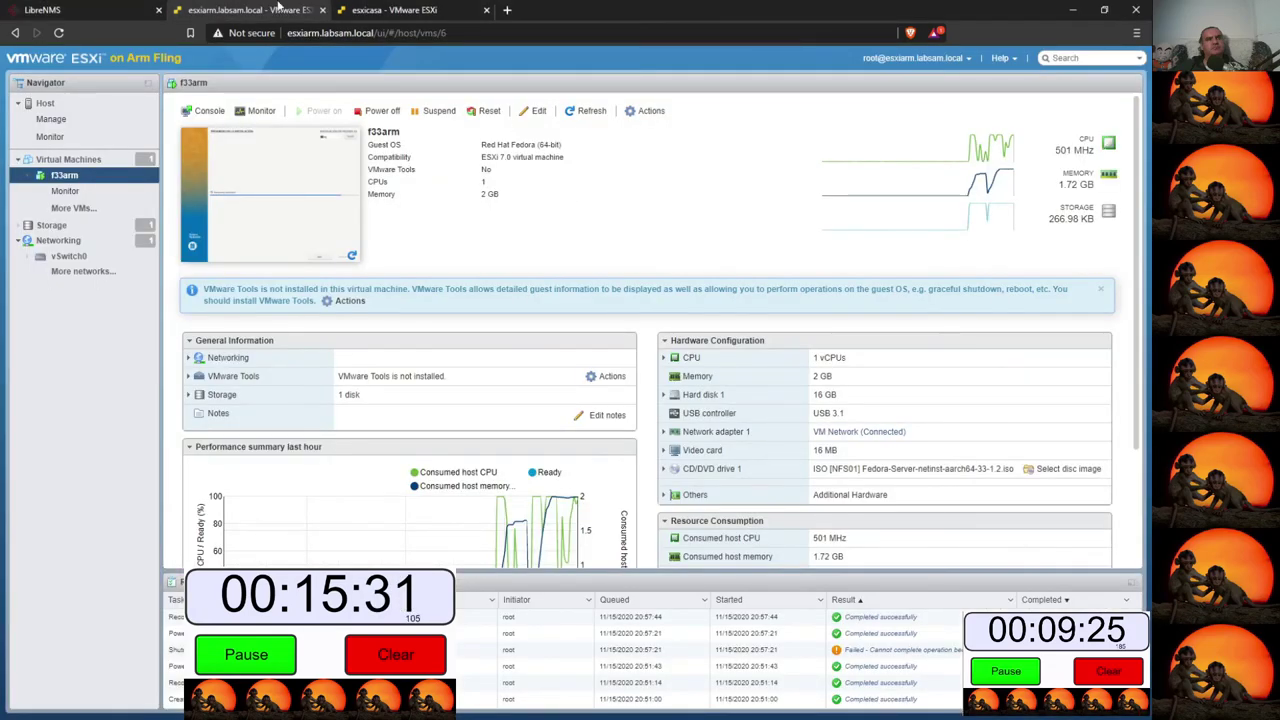
left_click(393, 12)
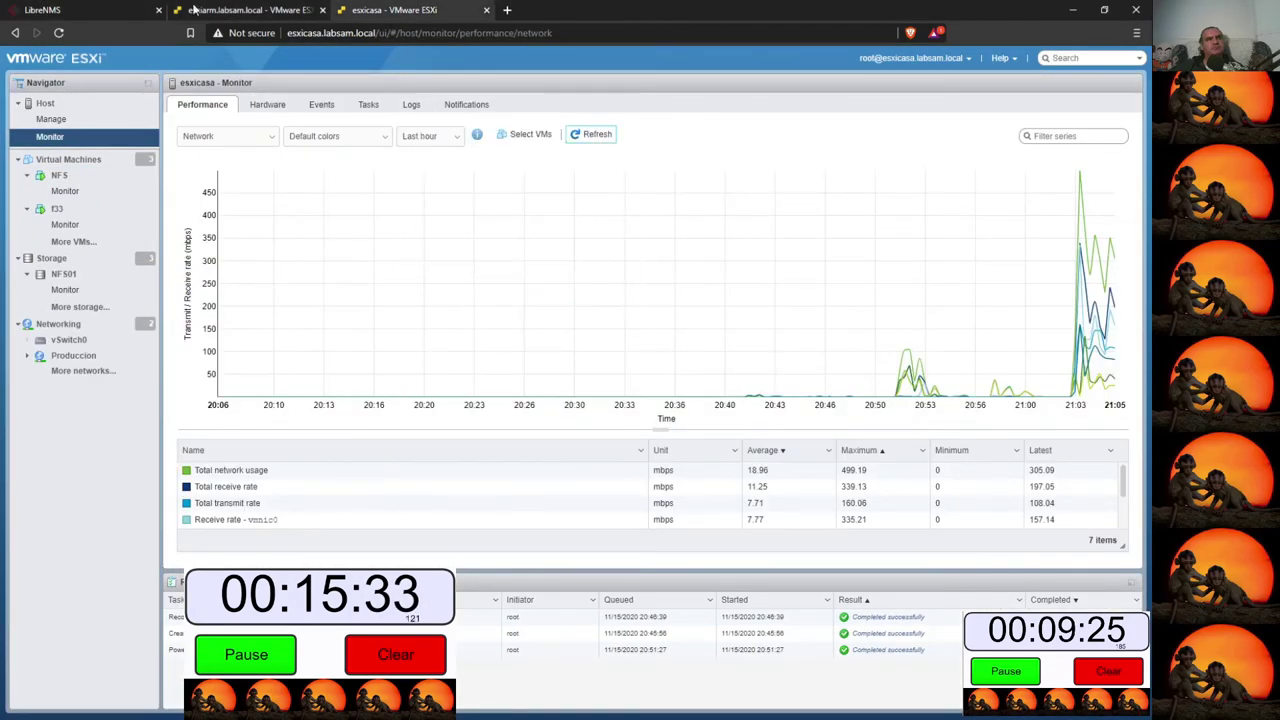
left_click(60, 10)
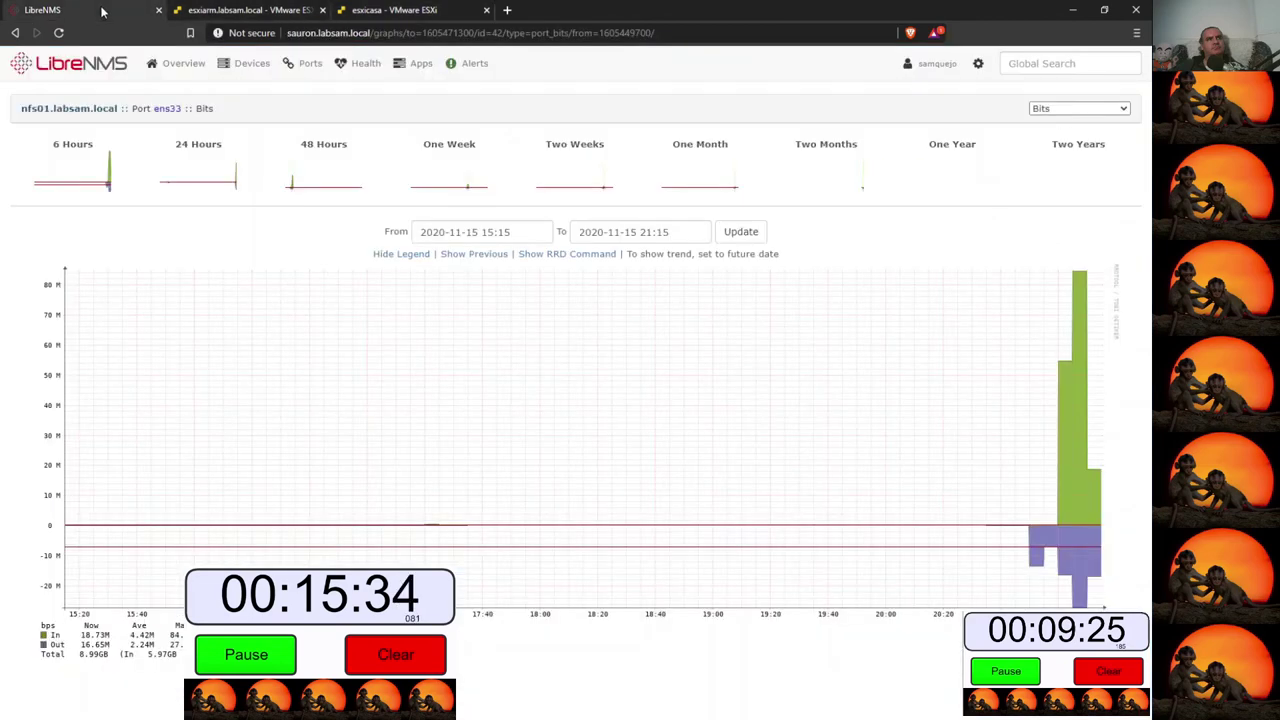
left_click(1073, 12)
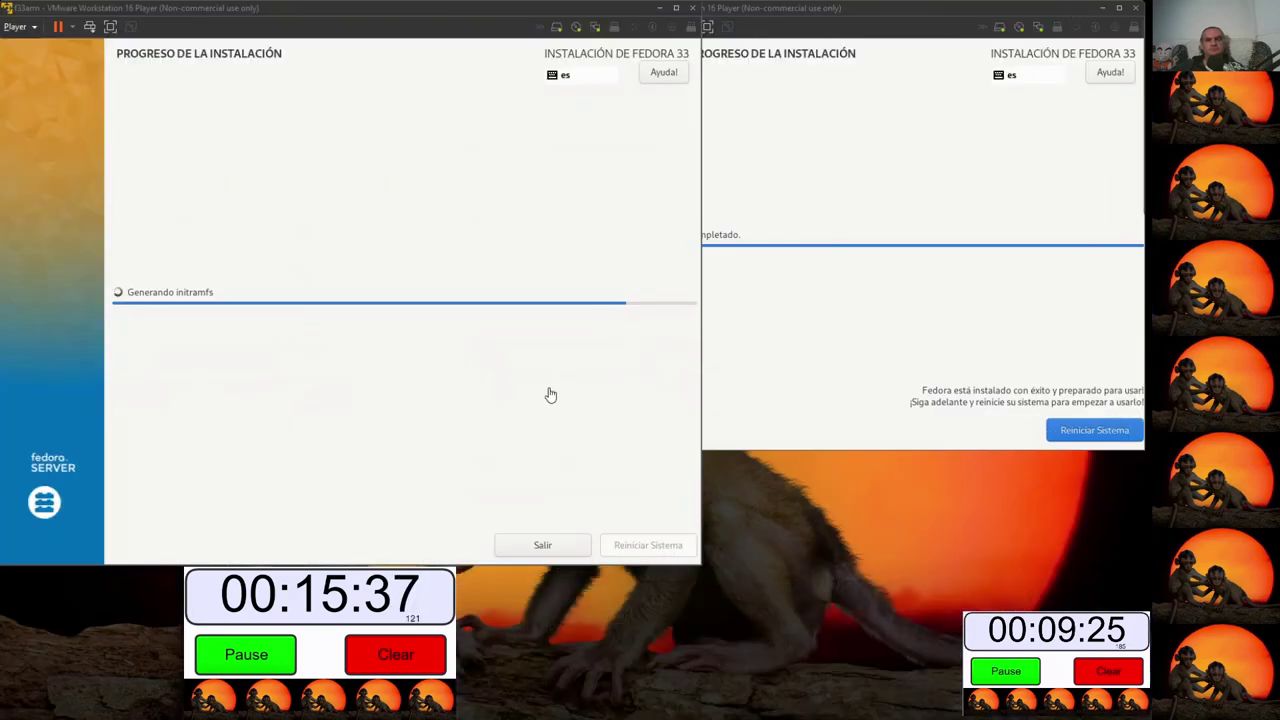